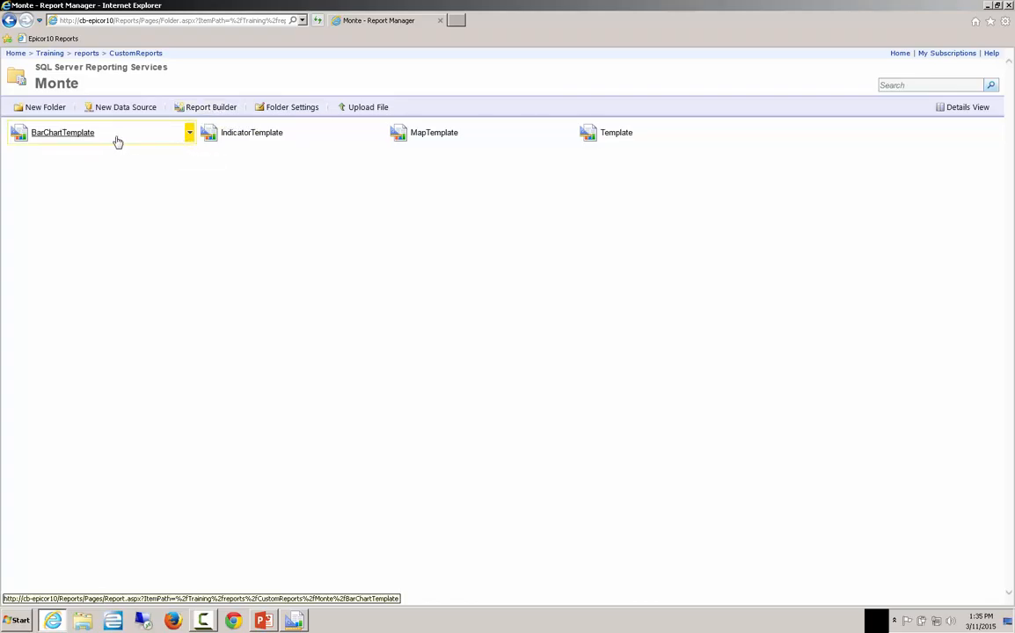
# - Open BarChartTemplate for editing in Report Builder and expand its data sources to check the available report data
pyautogui.click(189, 136)
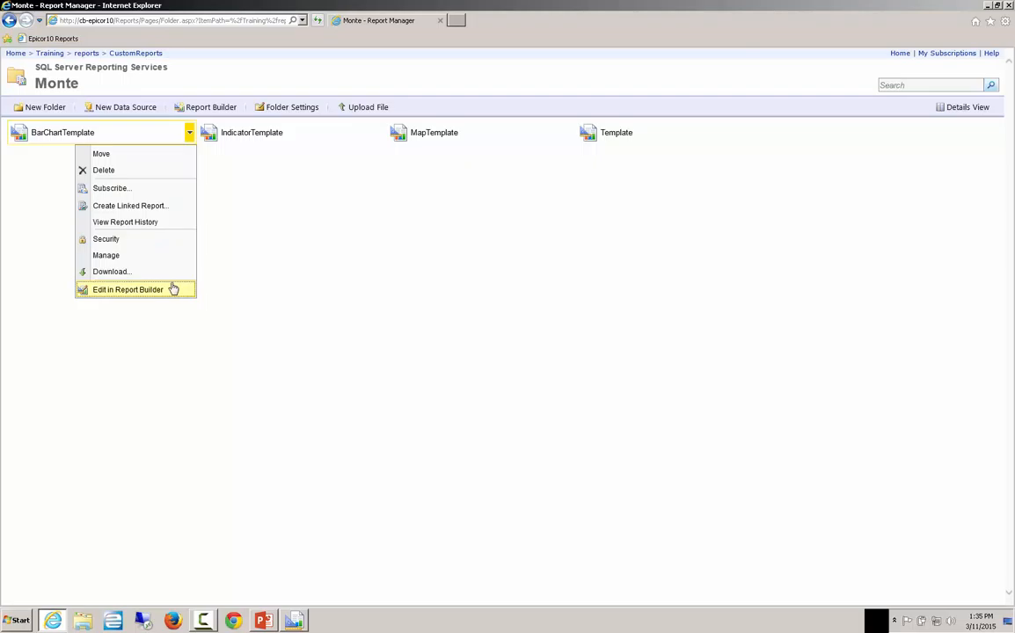
pyautogui.click(296, 235)
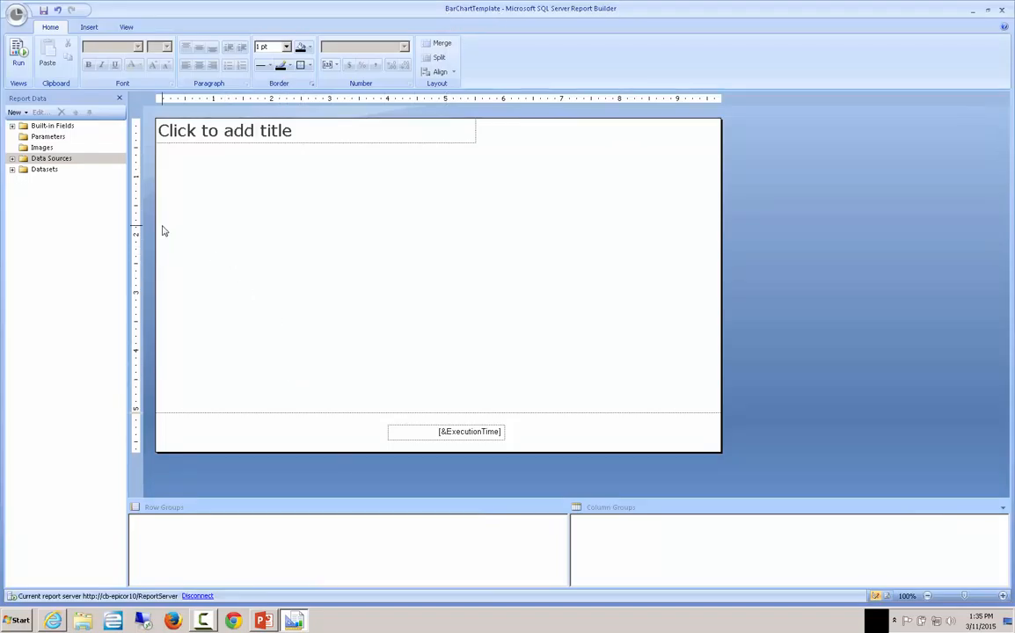
pyautogui.click(12, 158)
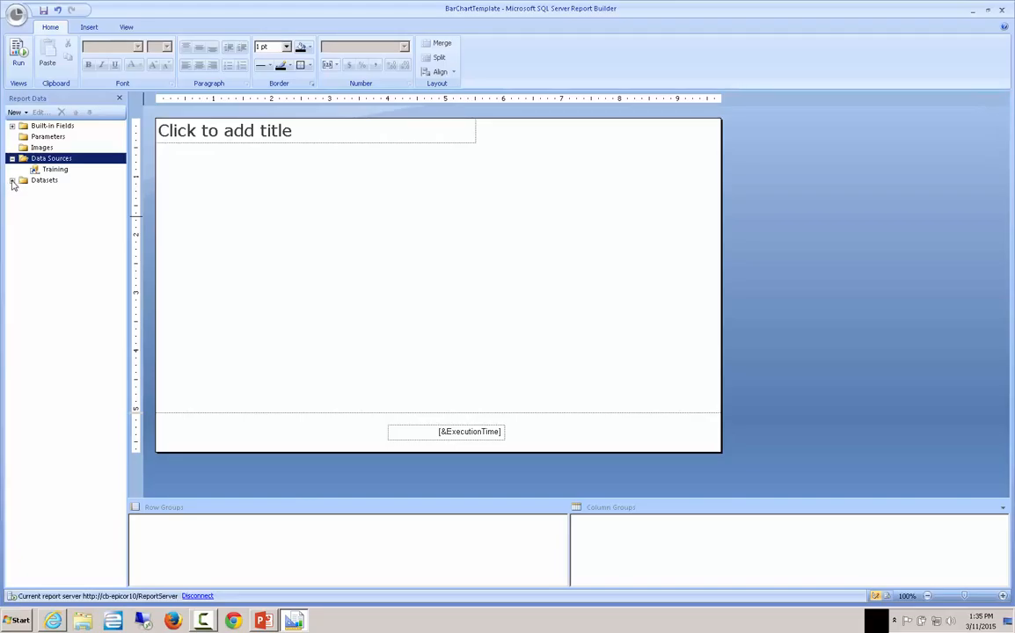
pyautogui.click(12, 180)
pyautogui.click(12, 180)
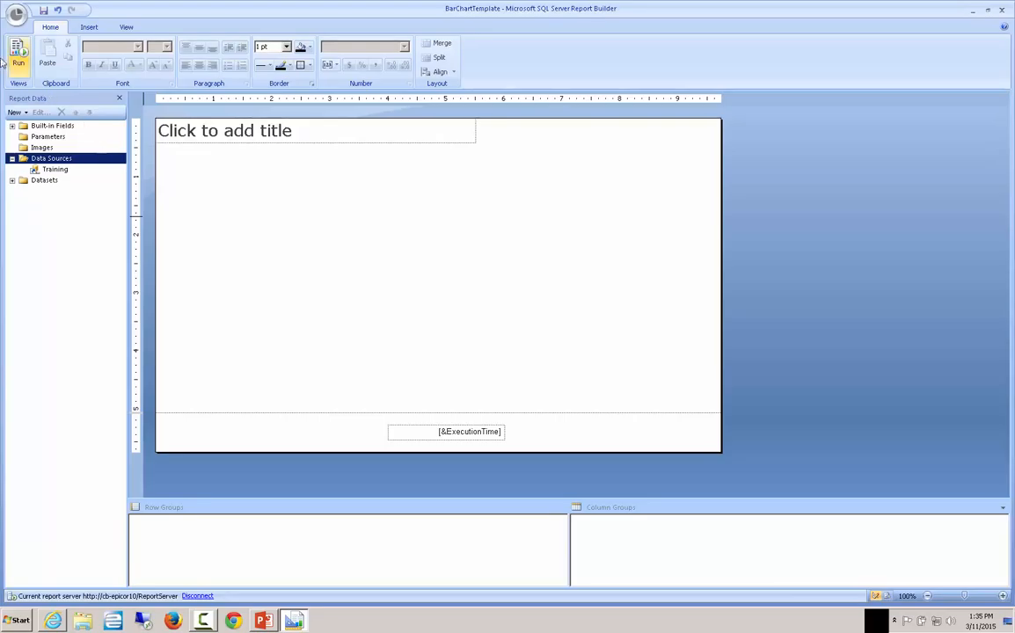
# - Insert a basic column chart about 7 by 4 inches in the report body beneath the title
pyautogui.click(88, 28)
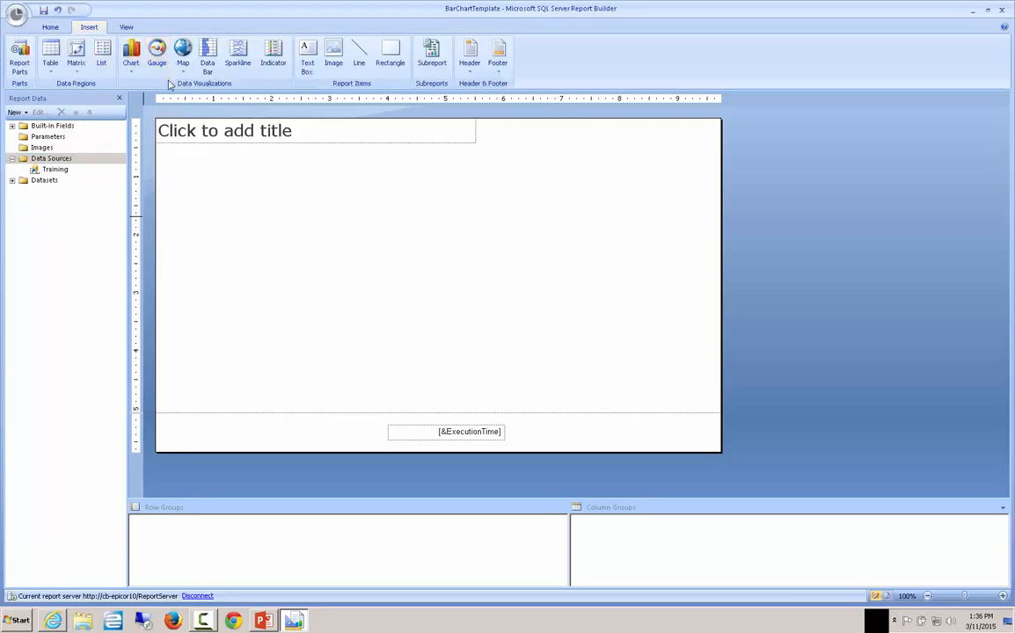
pyautogui.click(130, 67)
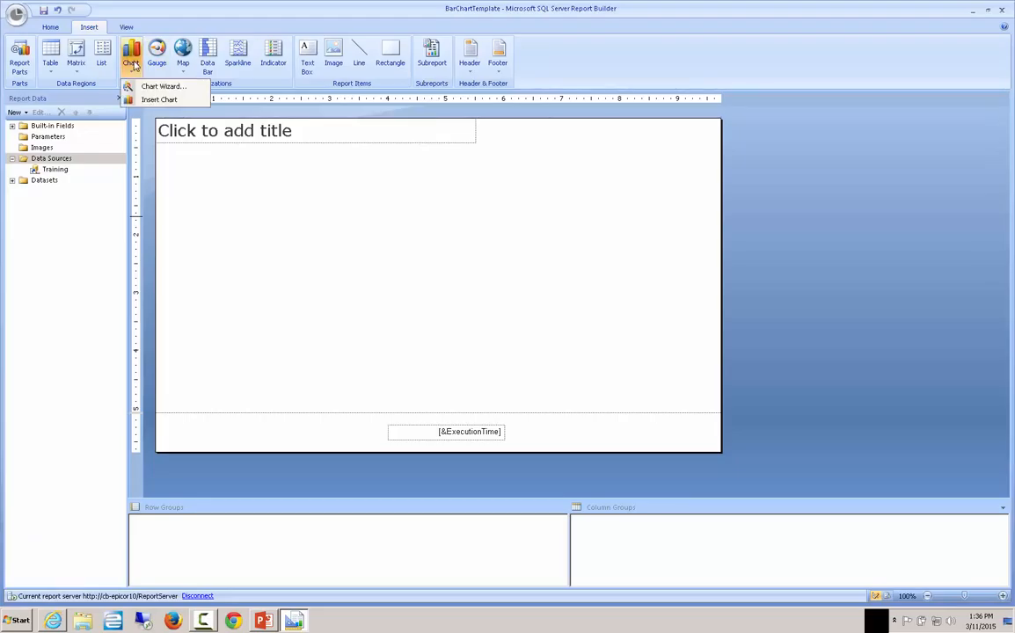
pyautogui.click(159, 100)
pyautogui.moveTo(168, 158); pyautogui.dragTo(576, 390)
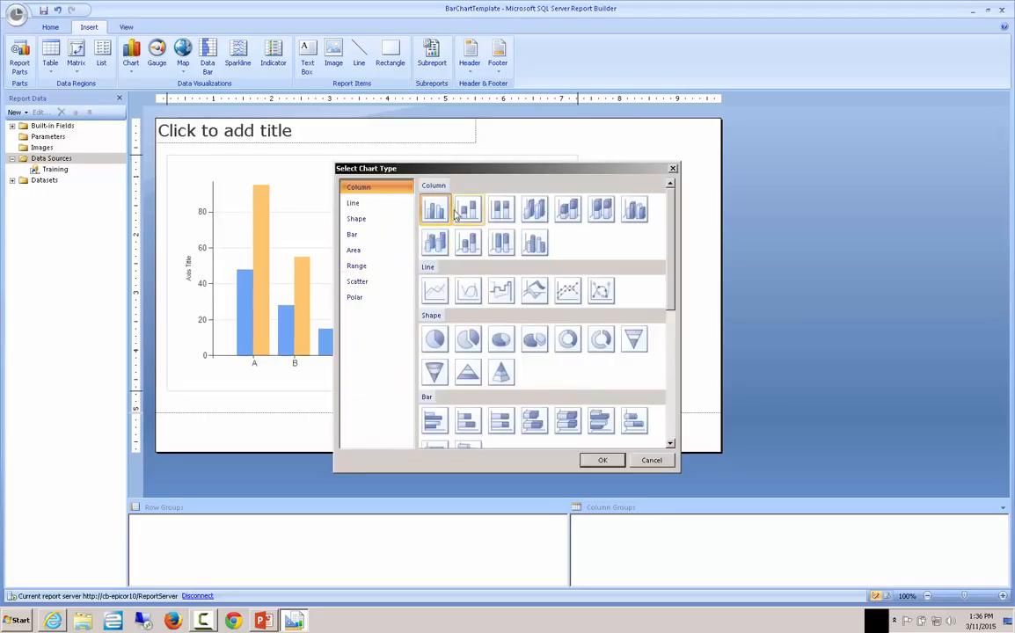
pyautogui.click(602, 460)
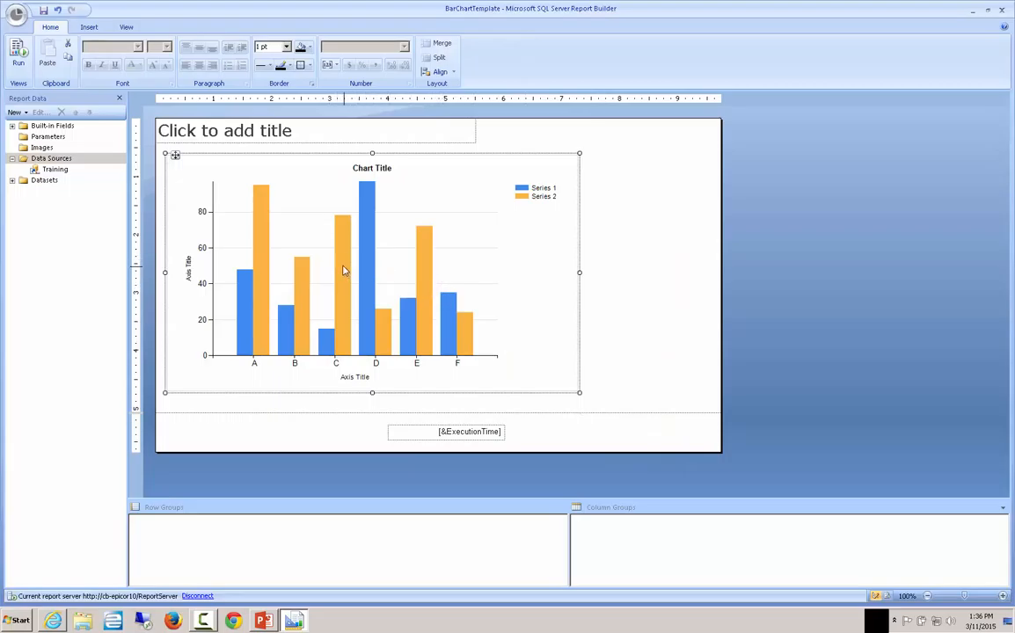
# - Expand the Sales dataset fields and add SumTotals as the column chart's value
pyautogui.click(369, 270)
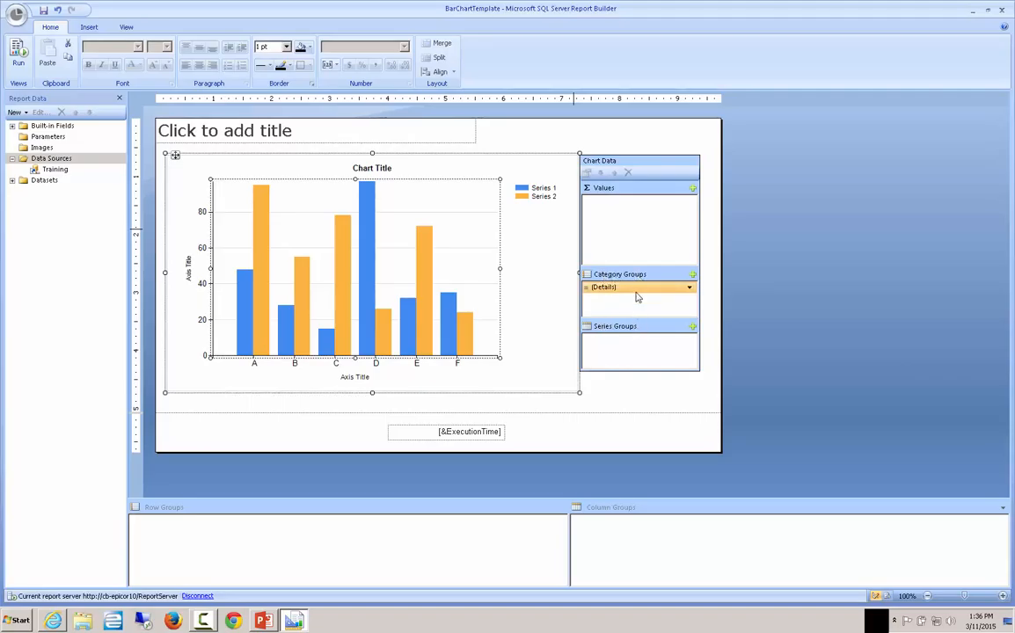
pyautogui.click(13, 181)
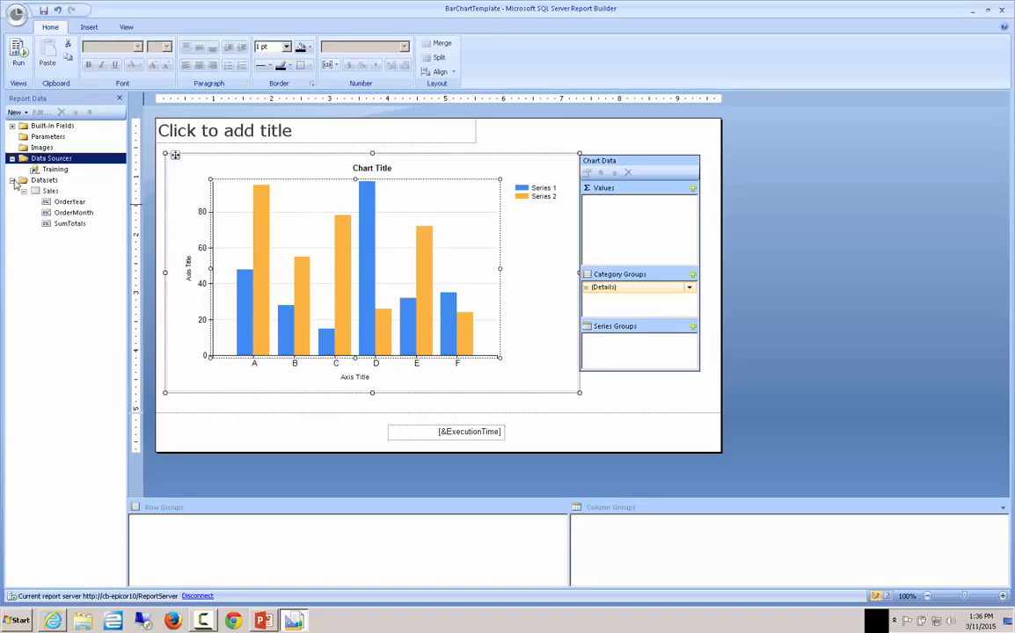
pyautogui.click(62, 225)
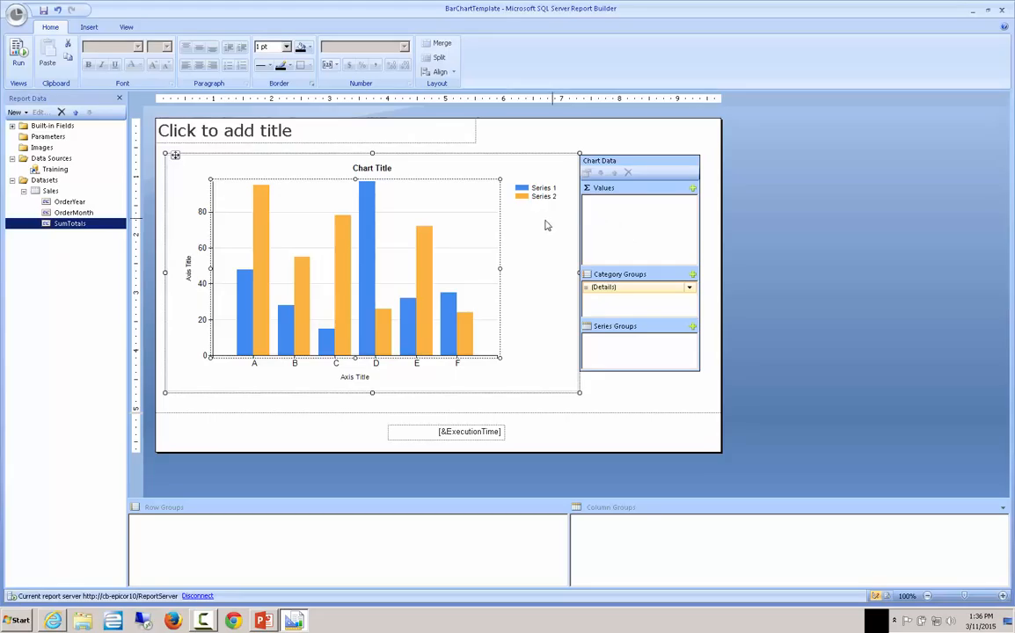
pyautogui.click(694, 188)
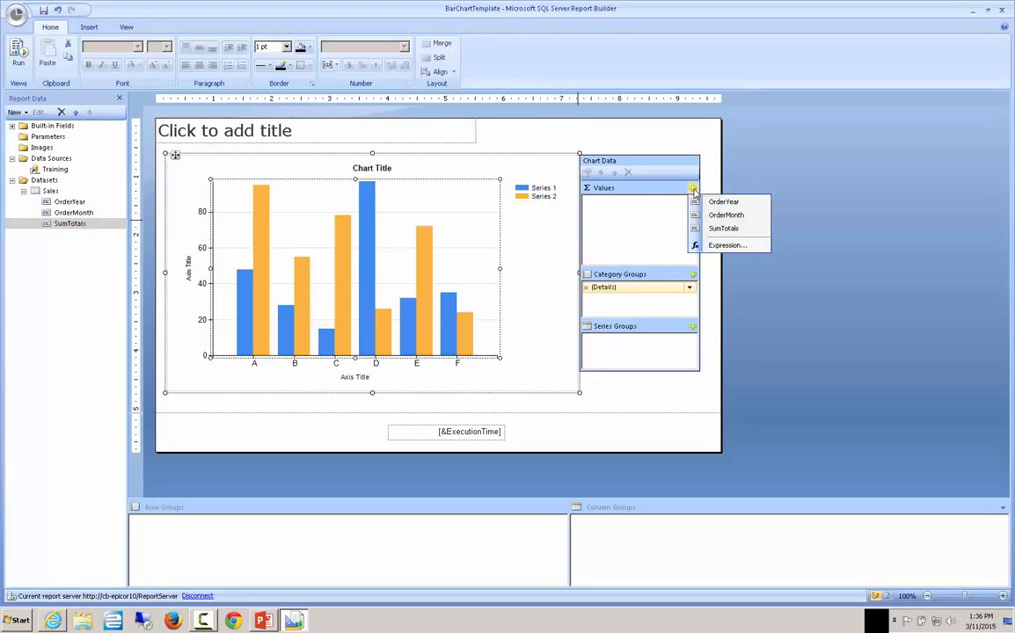
pyautogui.click(723, 228)
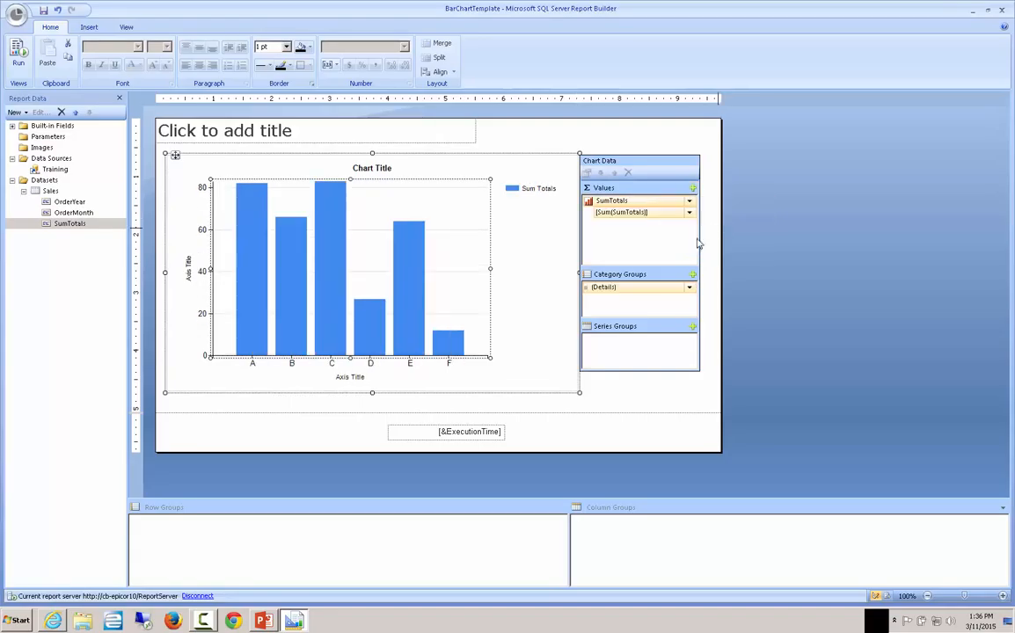
# - Add OrderMonth as the chart's category group and preview the report before returning to the design
pyautogui.click(693, 274)
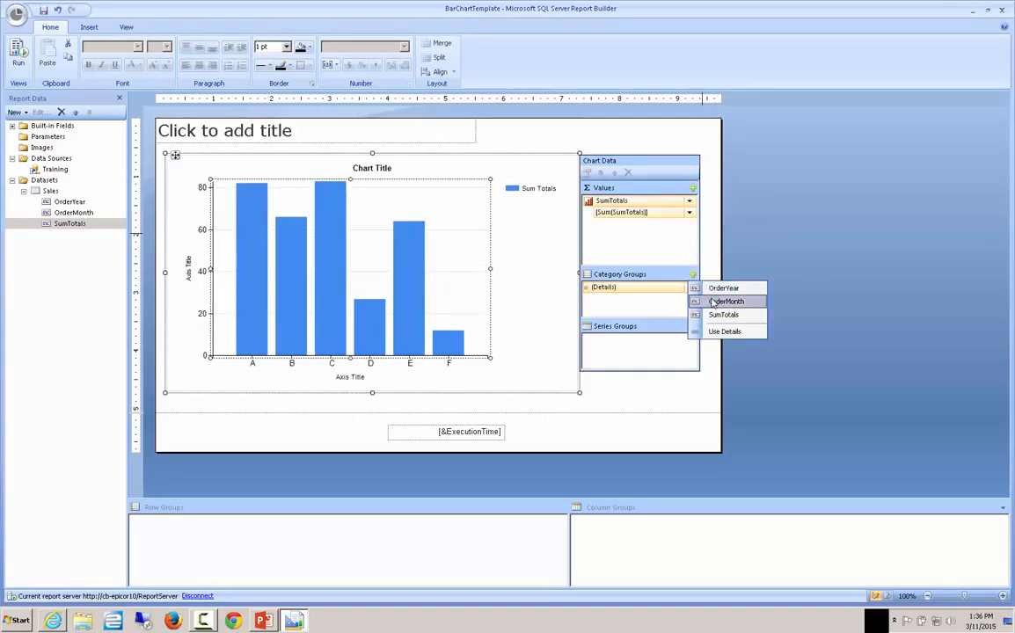
pyautogui.click(725, 302)
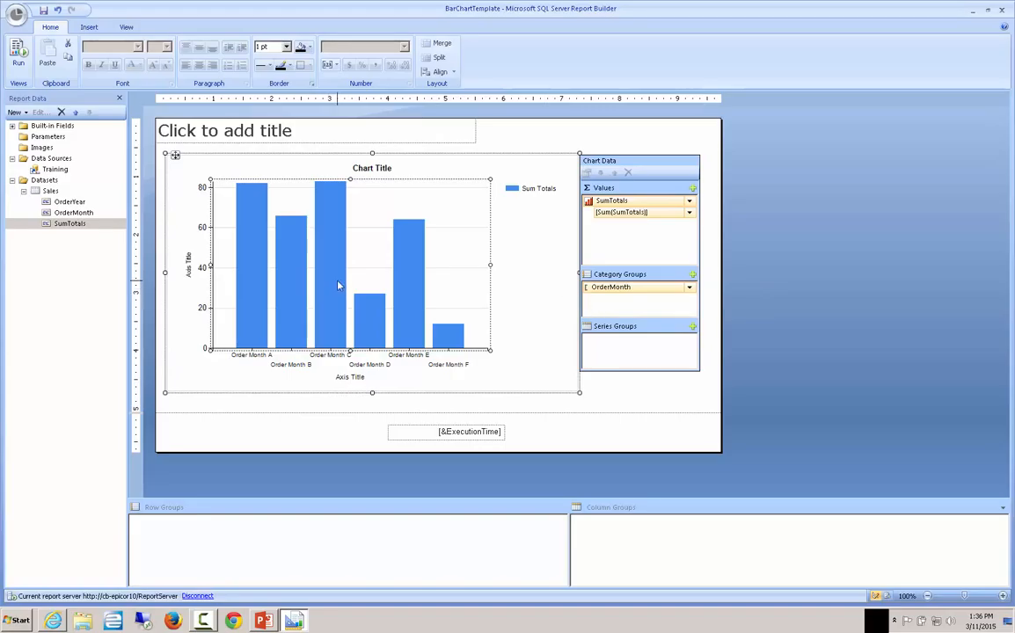
pyautogui.click(21, 51)
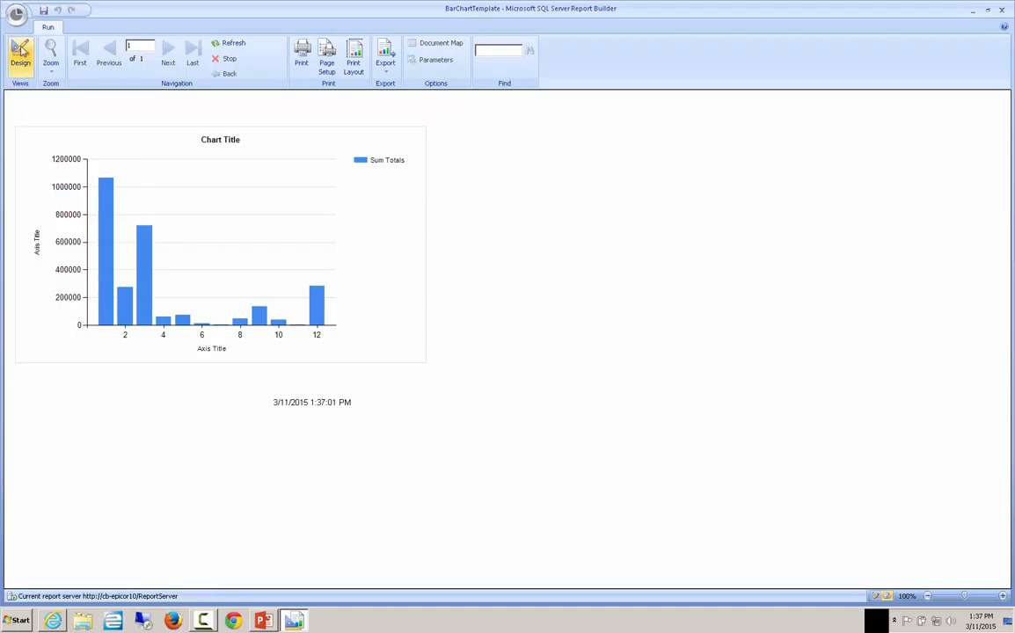
pyautogui.click(21, 51)
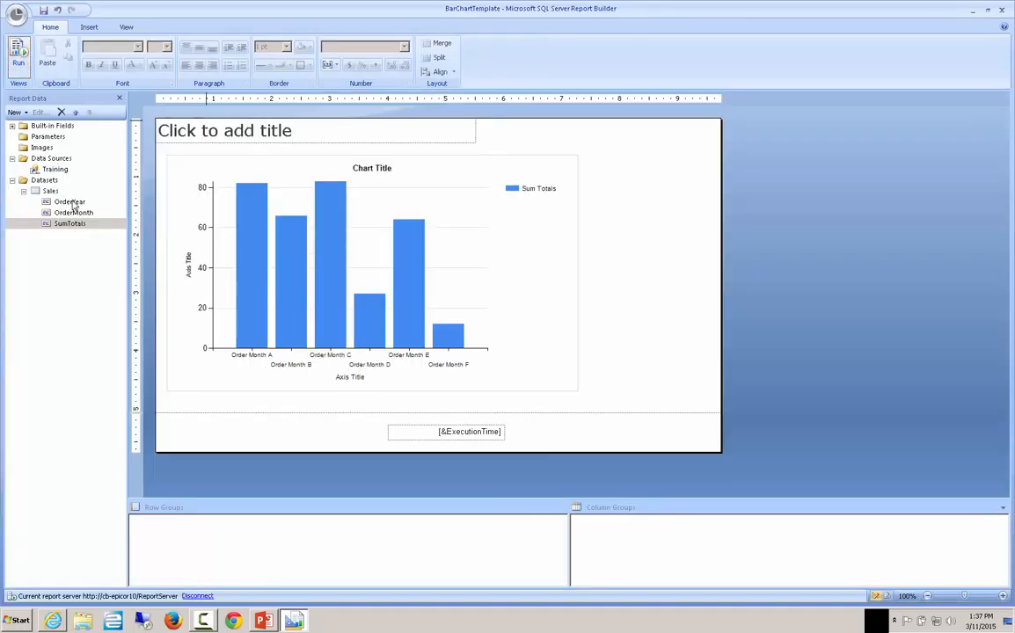
# - Add OrderYear as the chart's series group and preview the report before returning to the design
pyautogui.click(330, 272)
pyautogui.click(330, 271)
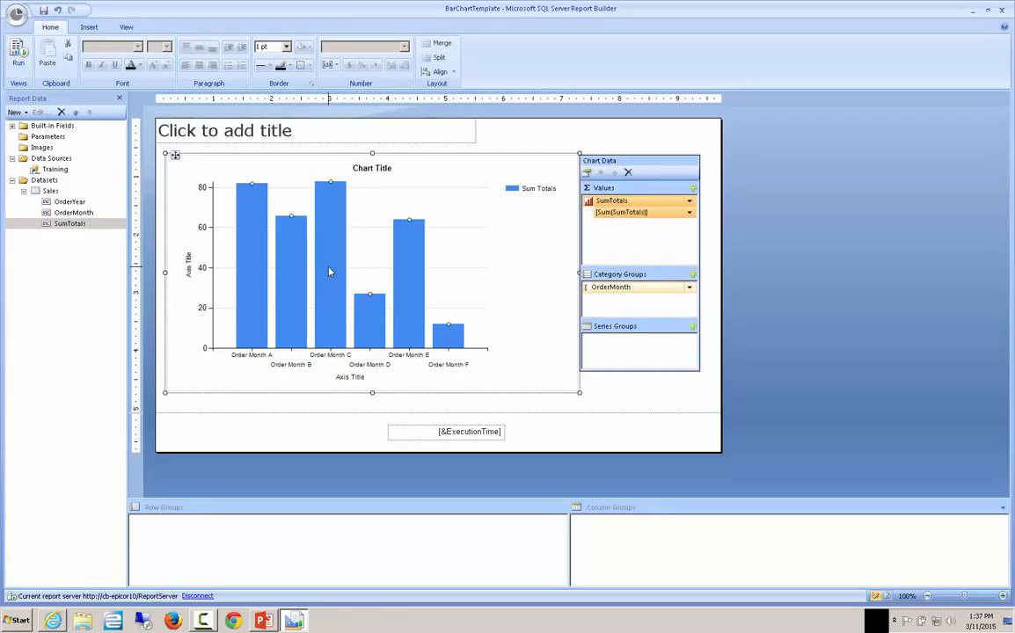
pyautogui.click(693, 326)
pyautogui.click(719, 340)
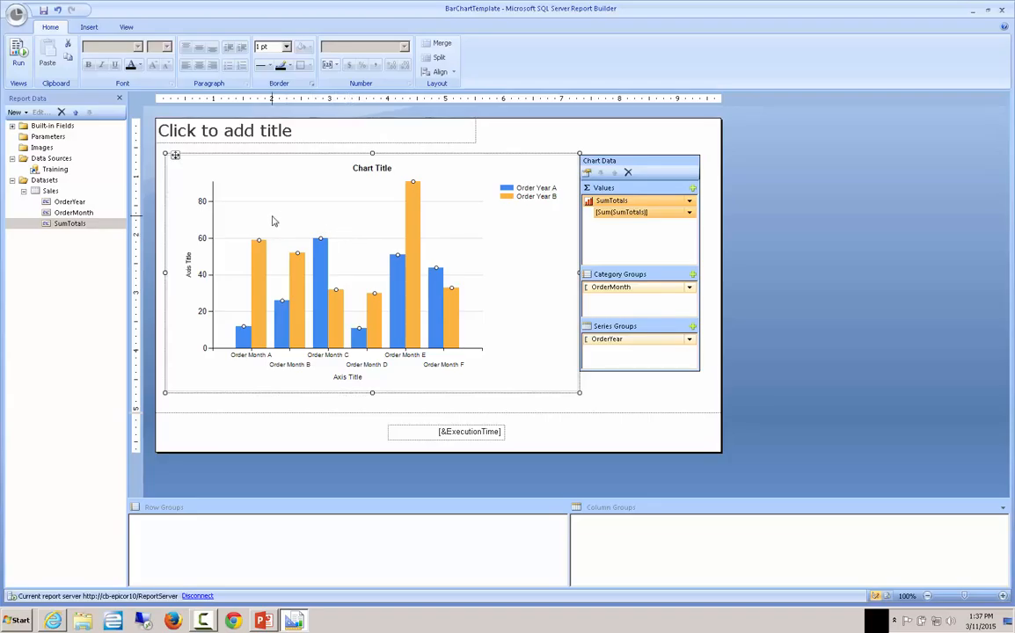
pyautogui.click(19, 55)
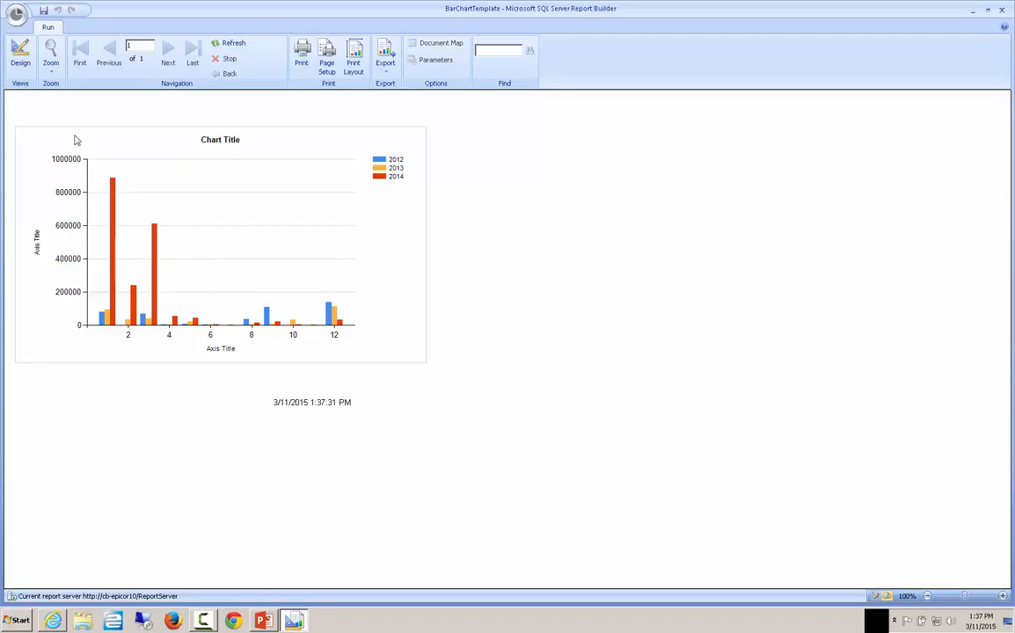
pyautogui.click(20, 55)
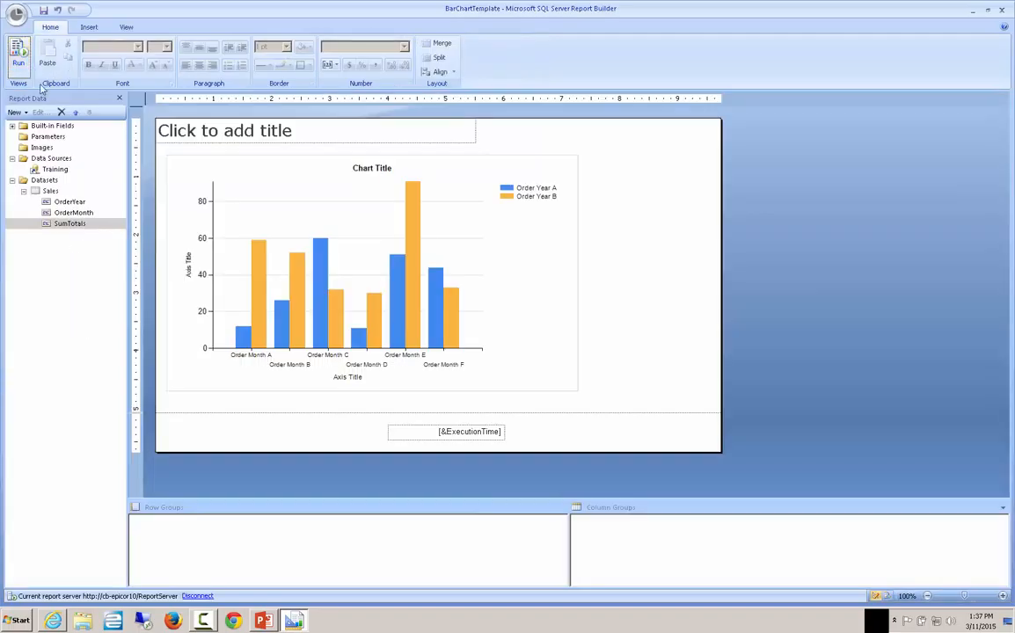
# - Change the column chart to a basic line chart and preview the report before returning to the design
pyautogui.rightClick(314, 271)
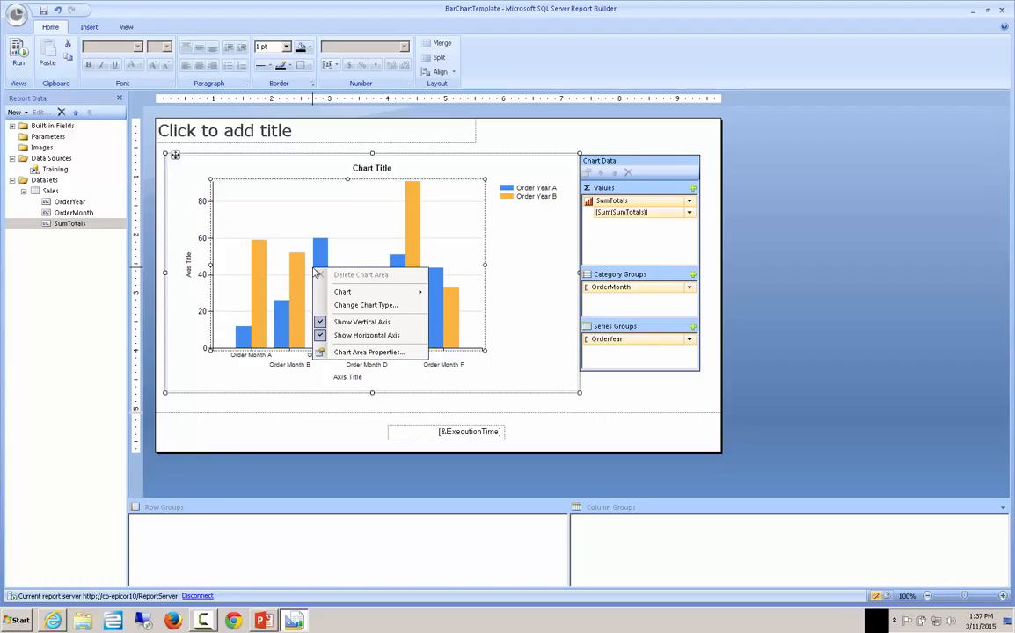
pyautogui.click(357, 305)
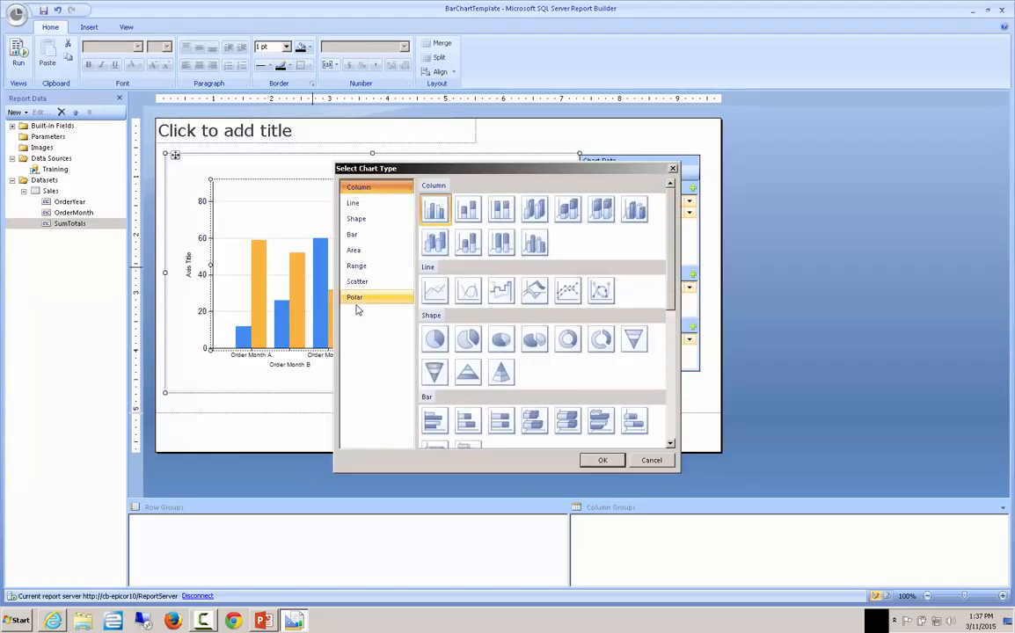
pyautogui.click(433, 295)
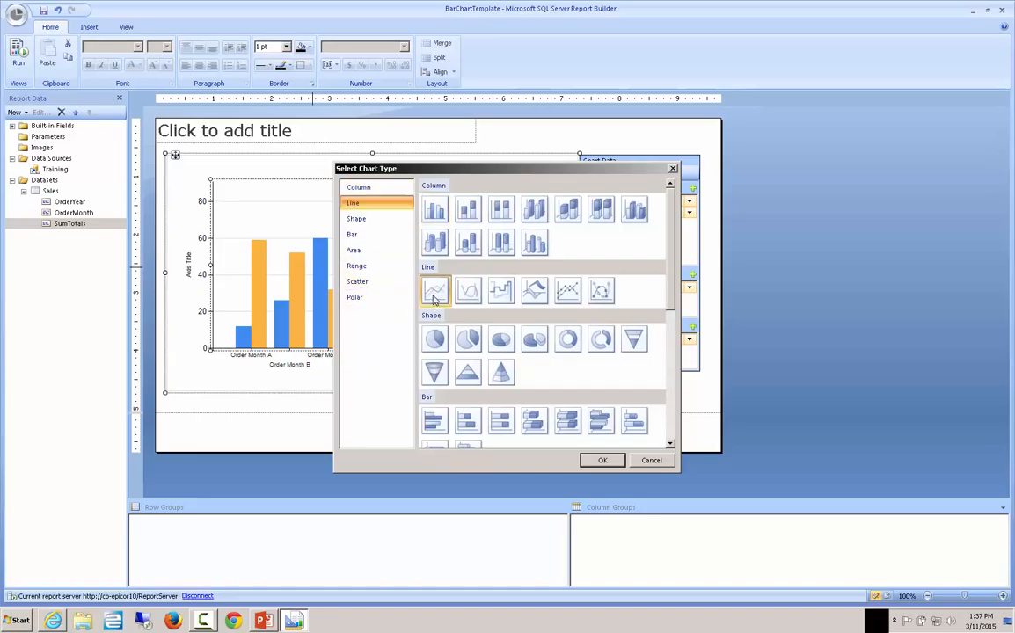
pyautogui.click(602, 460)
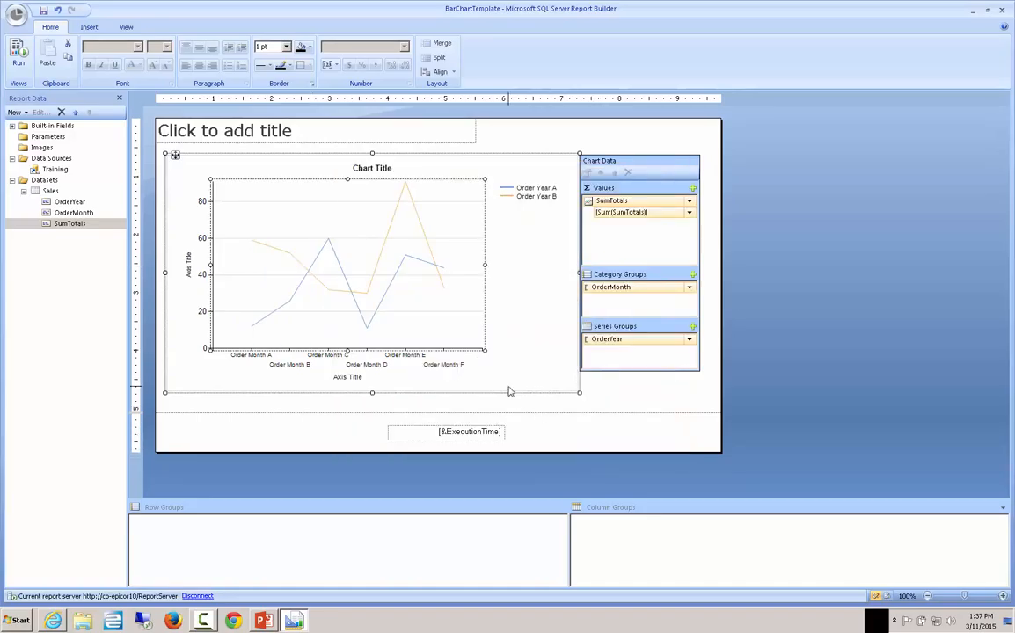
pyautogui.click(17, 51)
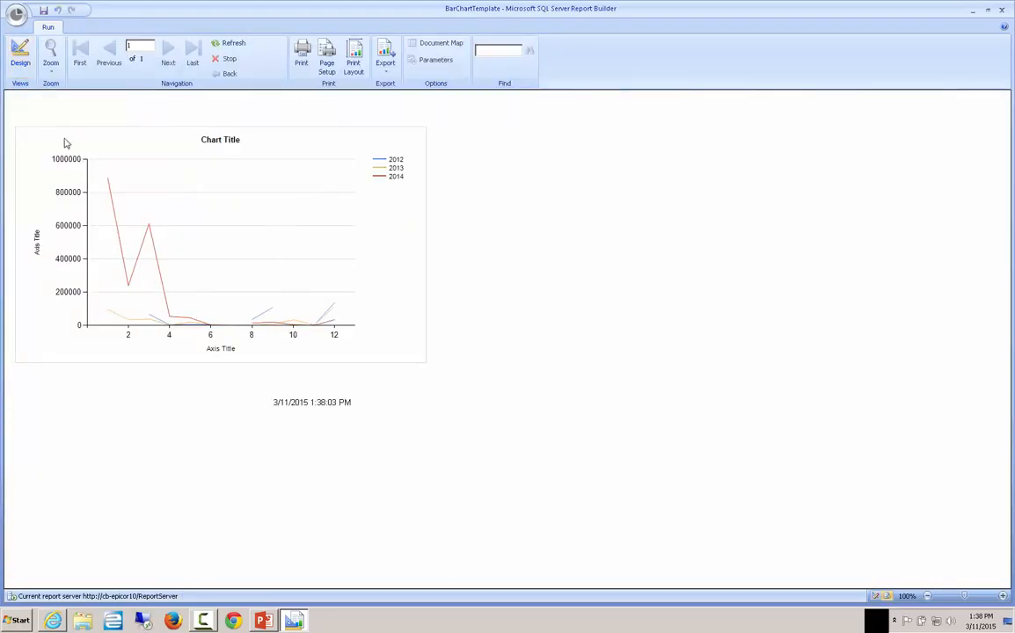
pyautogui.click(20, 54)
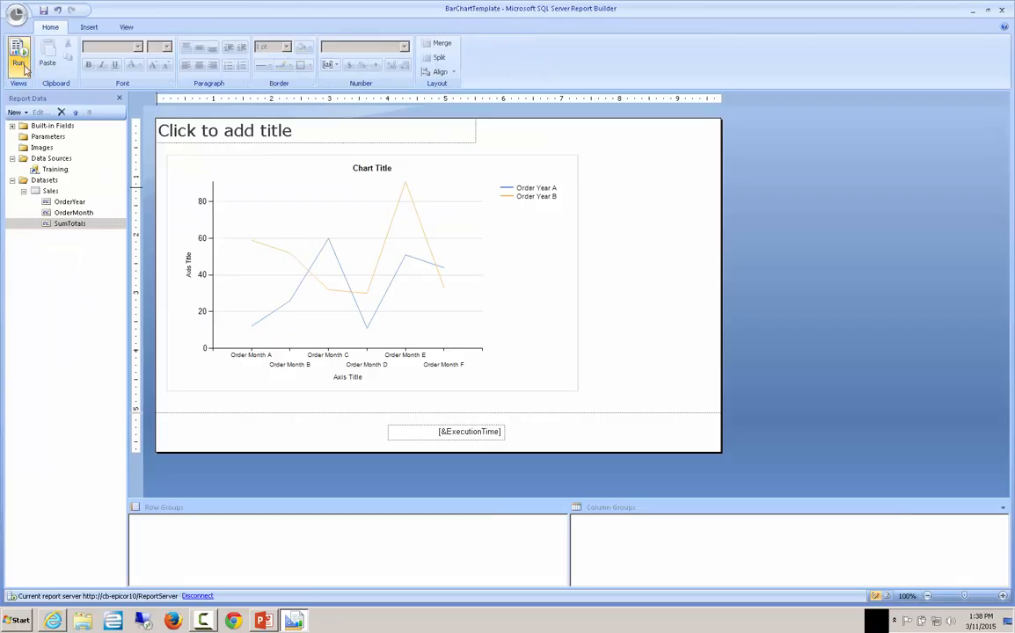
# - Change the line chart to a basic area chart and preview the report before returning to the design
pyautogui.click(393, 274)
pyautogui.click(372, 278)
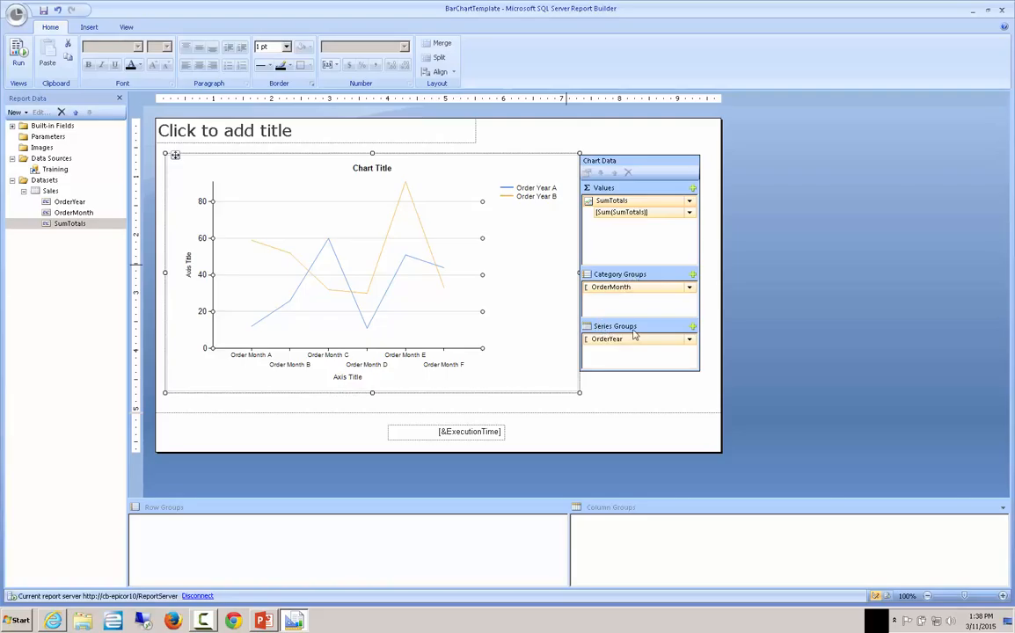
pyautogui.rightClick(360, 248)
pyautogui.click(394, 281)
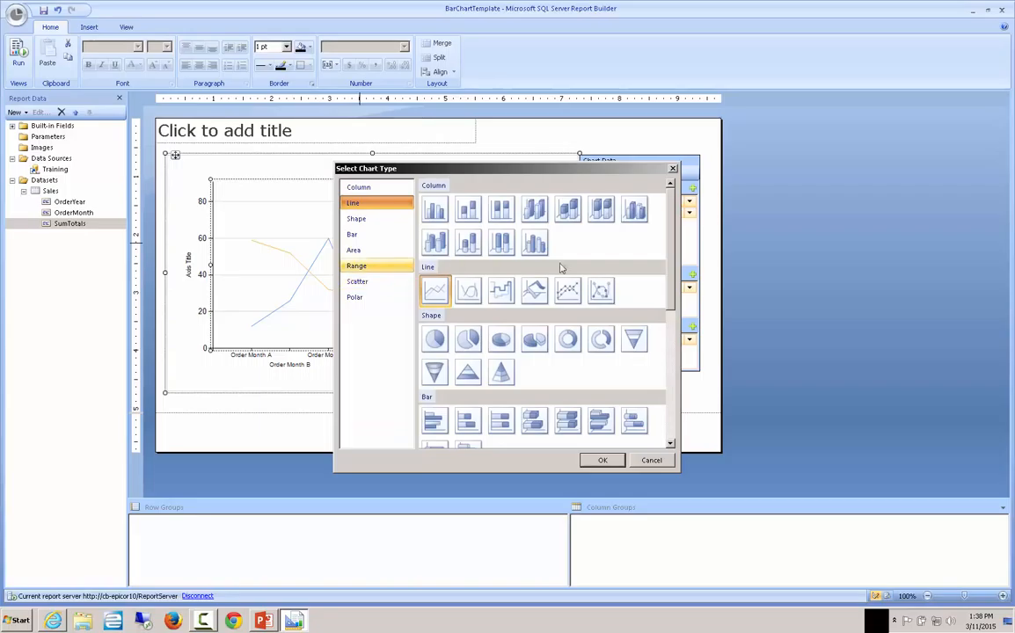
pyautogui.scroll(-3, 666, 277)
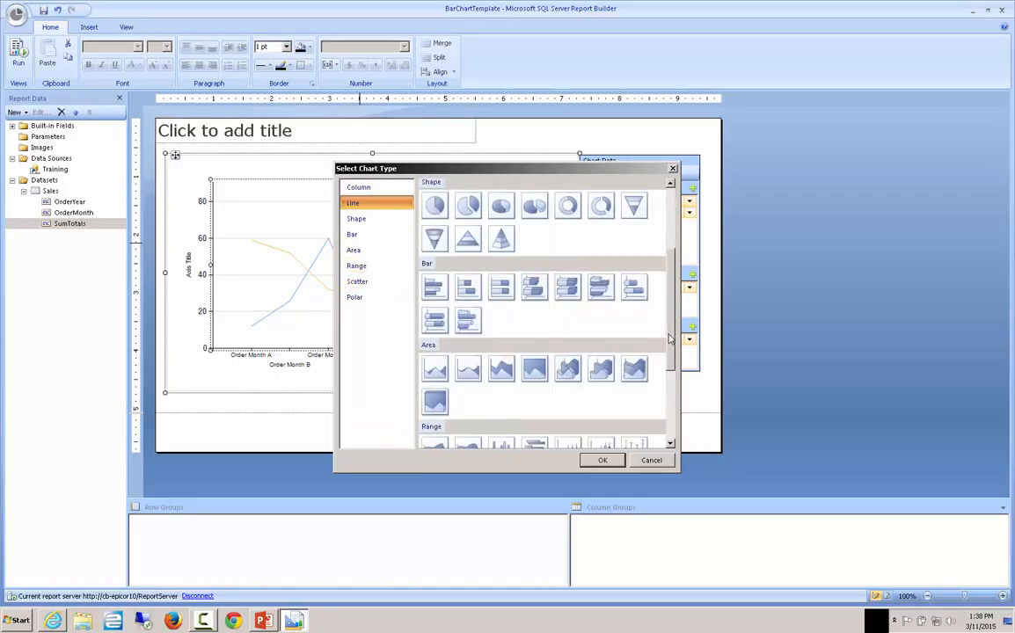
pyautogui.click(435, 373)
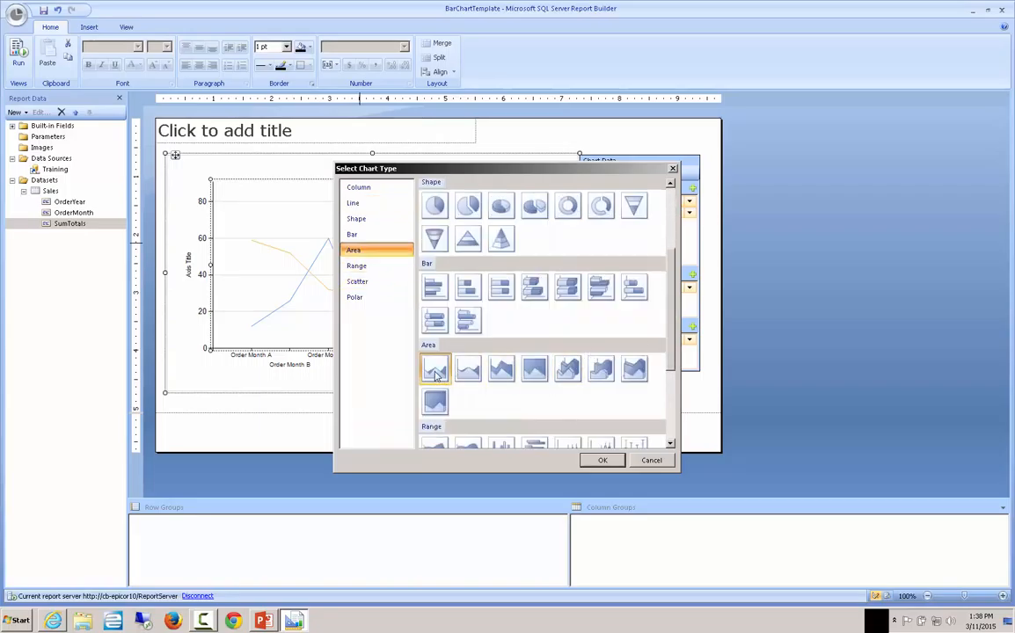
pyautogui.click(601, 460)
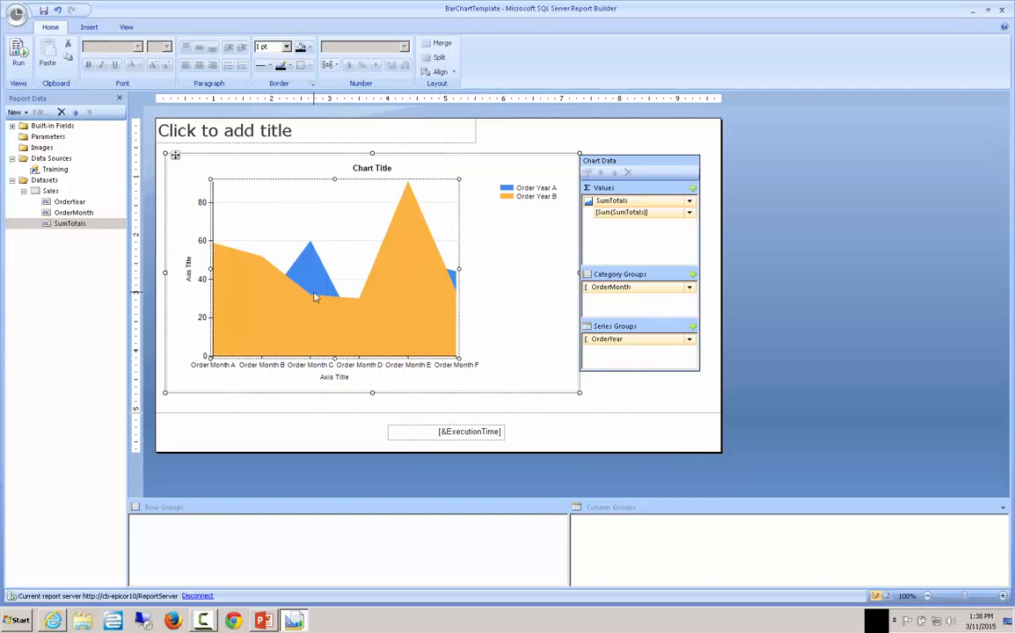
pyautogui.click(17, 48)
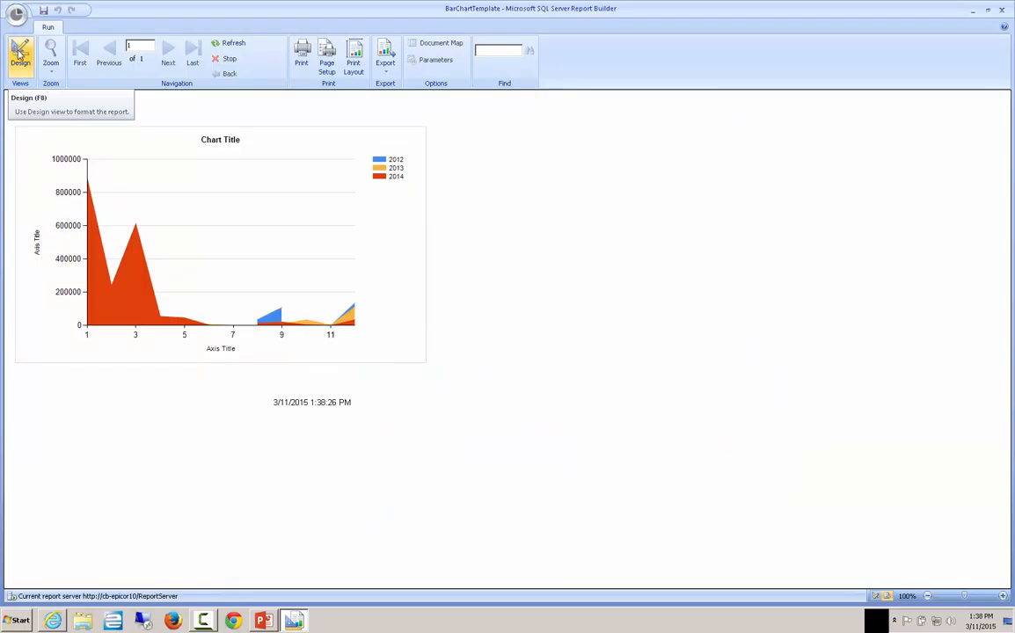
pyautogui.click(20, 55)
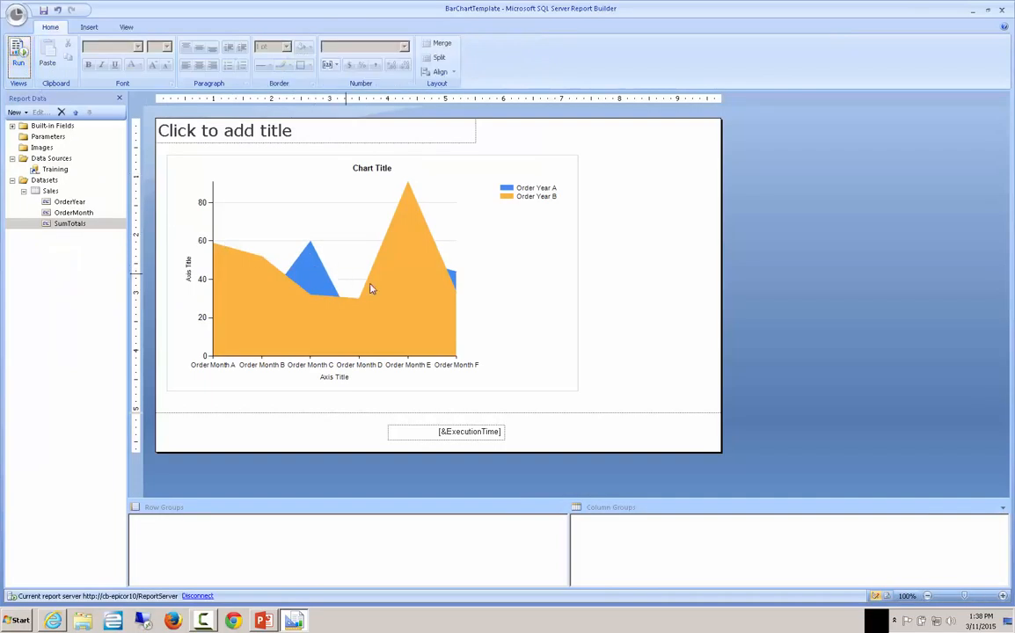
# - Change the area chart to a 3-D Cylinder column chart and preview the report before returning to the design
pyautogui.rightClick(338, 285)
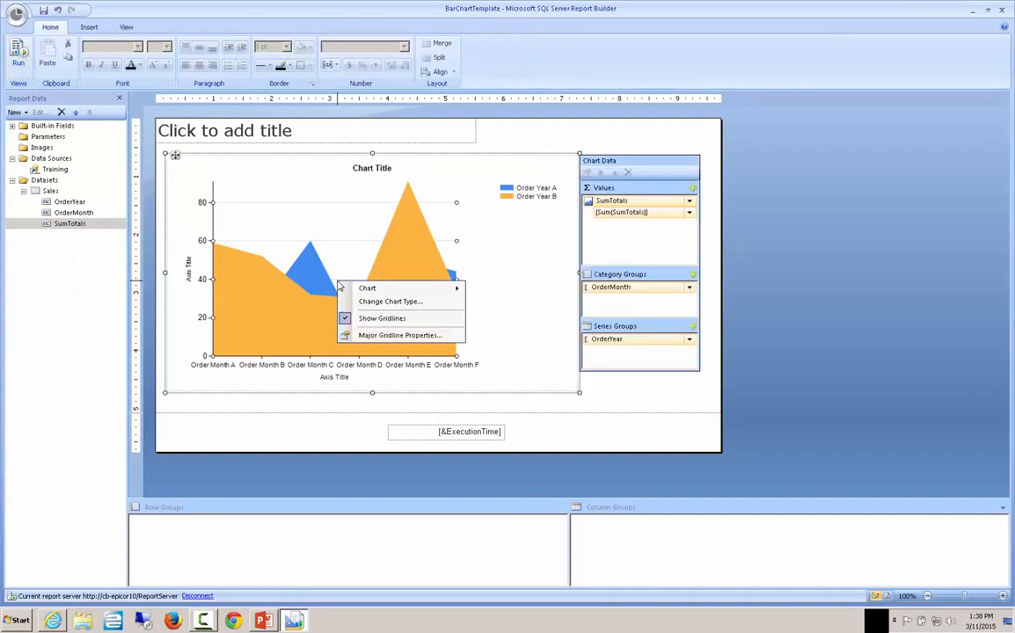
pyautogui.click(395, 302)
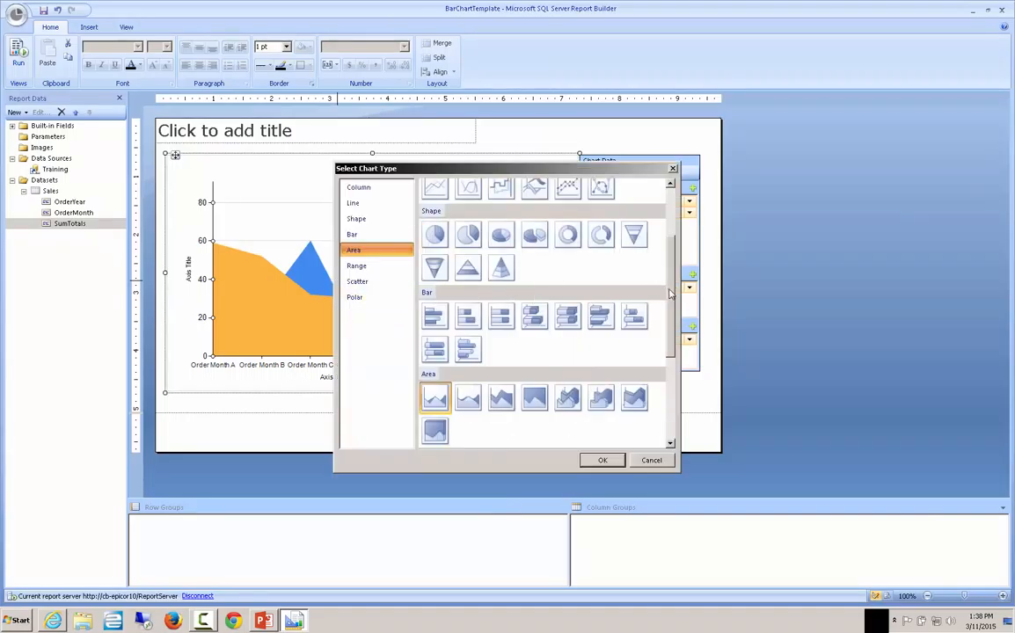
pyautogui.moveTo(670, 295); pyautogui.dragTo(670, 246)
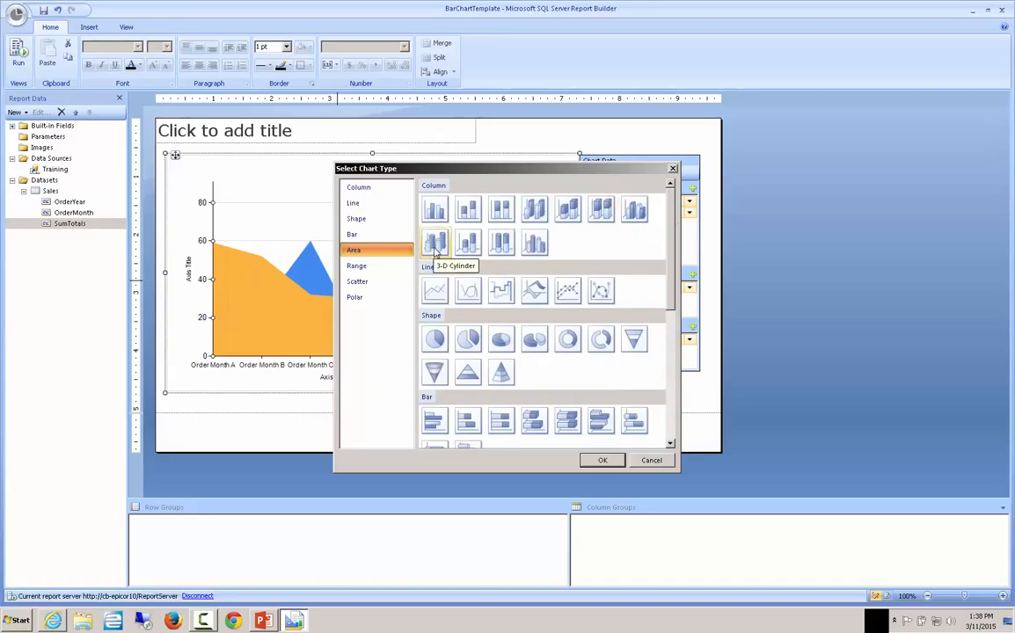
pyautogui.click(434, 250)
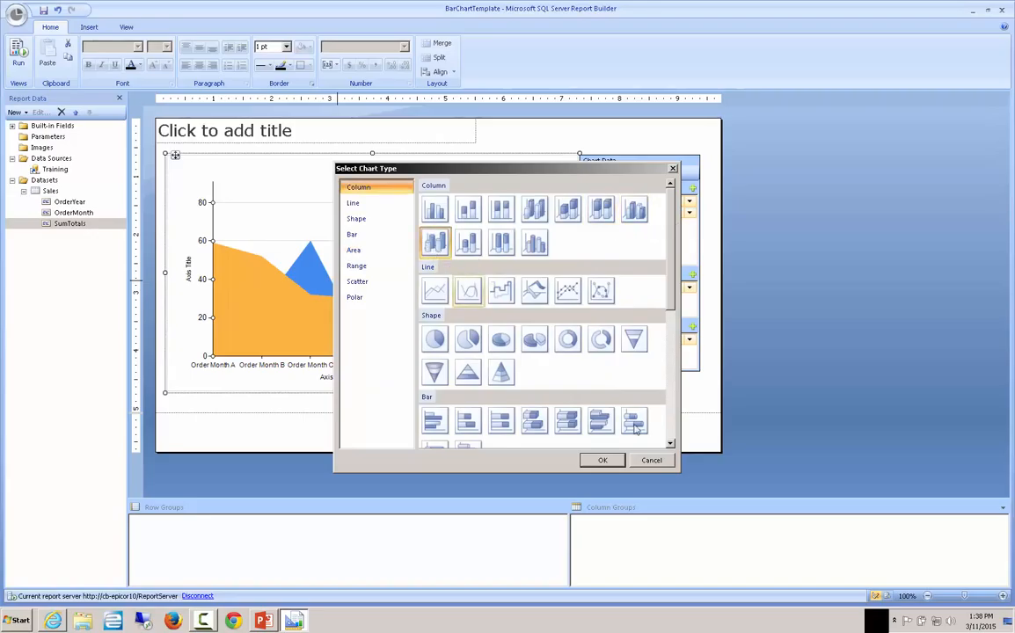
pyautogui.click(605, 461)
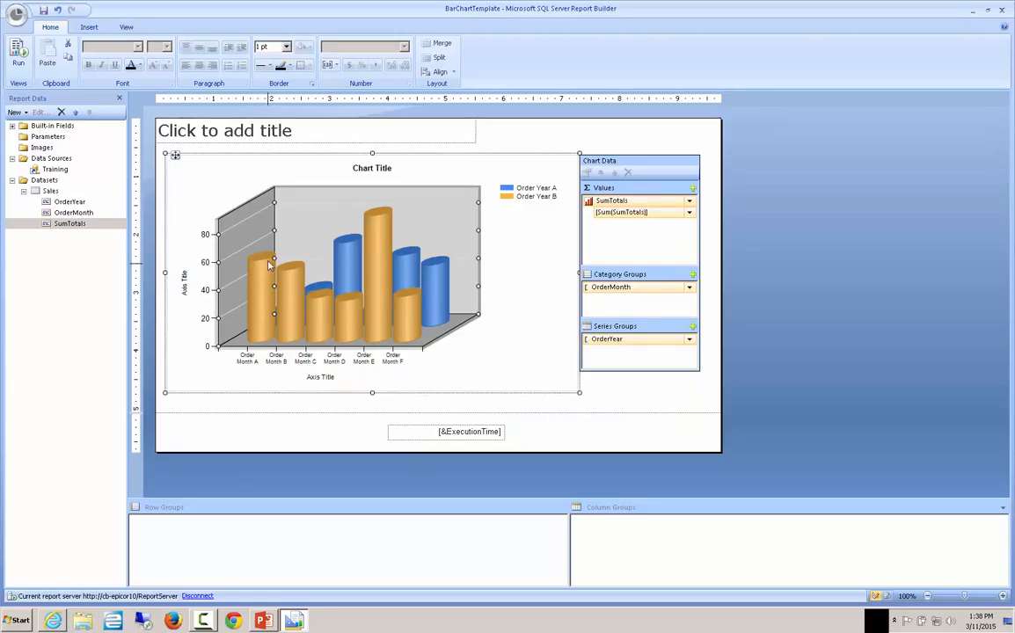
pyautogui.click(18, 53)
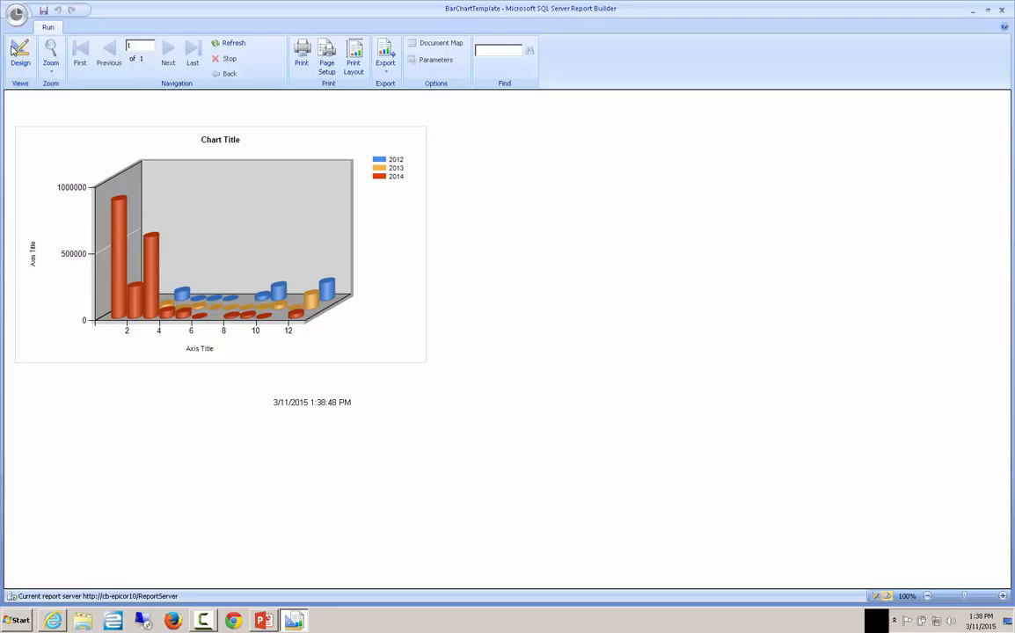
pyautogui.click(17, 53)
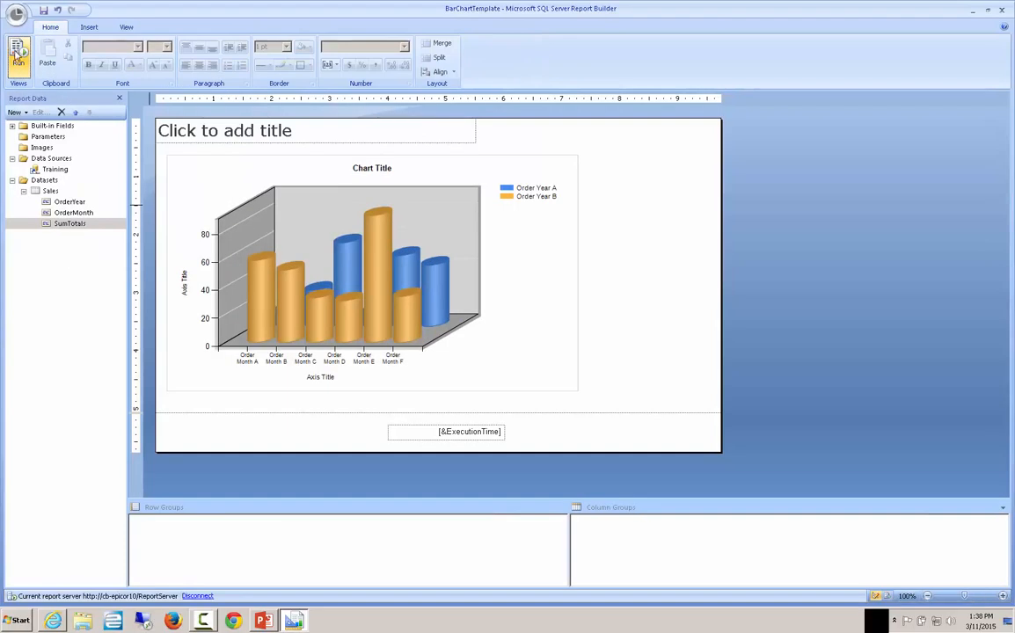
# - Swap the chart groups to OrderYear as category and OrderMonth as series, and preview the report before returning to the design
pyautogui.rightClick(323, 266)
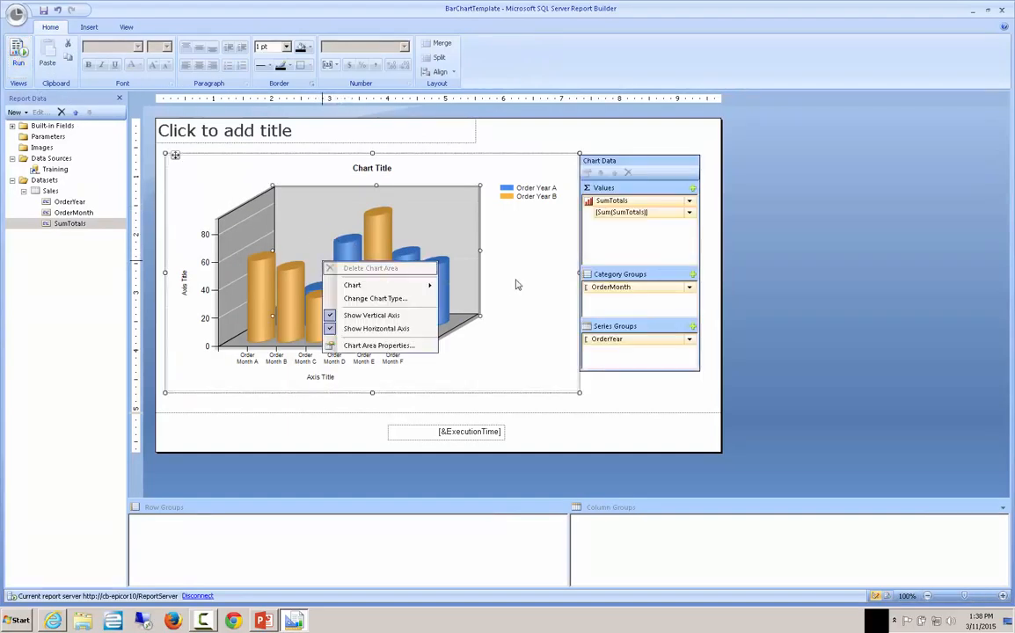
pyautogui.click(690, 289)
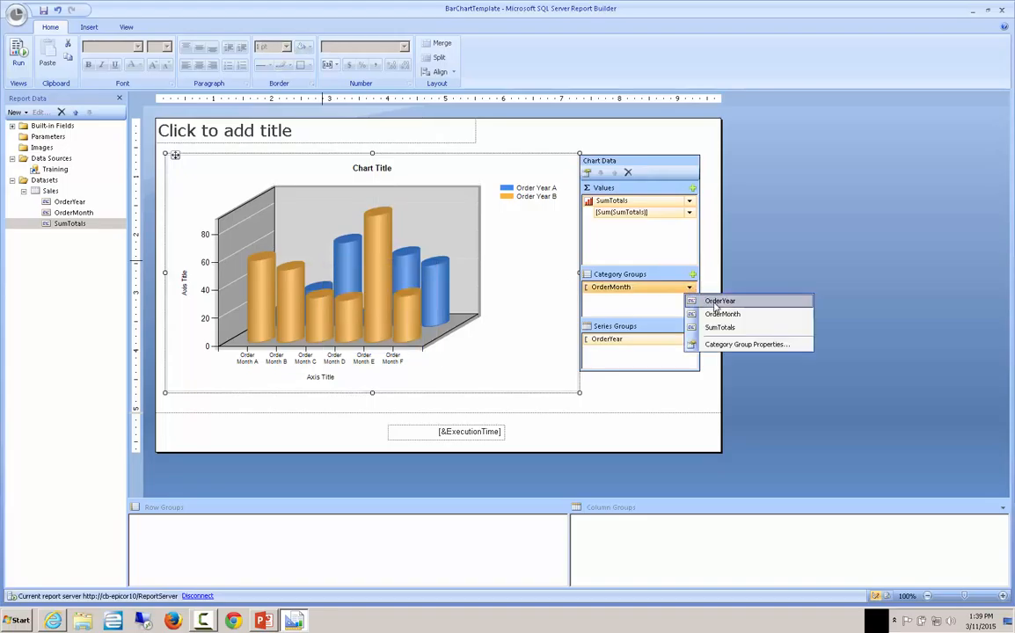
pyautogui.click(714, 301)
pyautogui.click(689, 339)
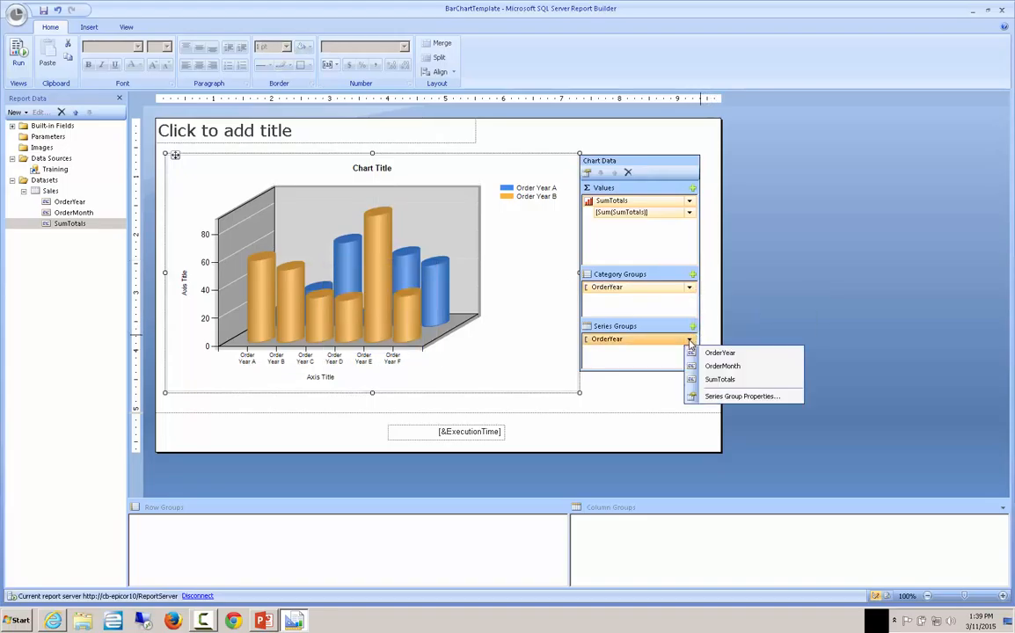
pyautogui.click(710, 365)
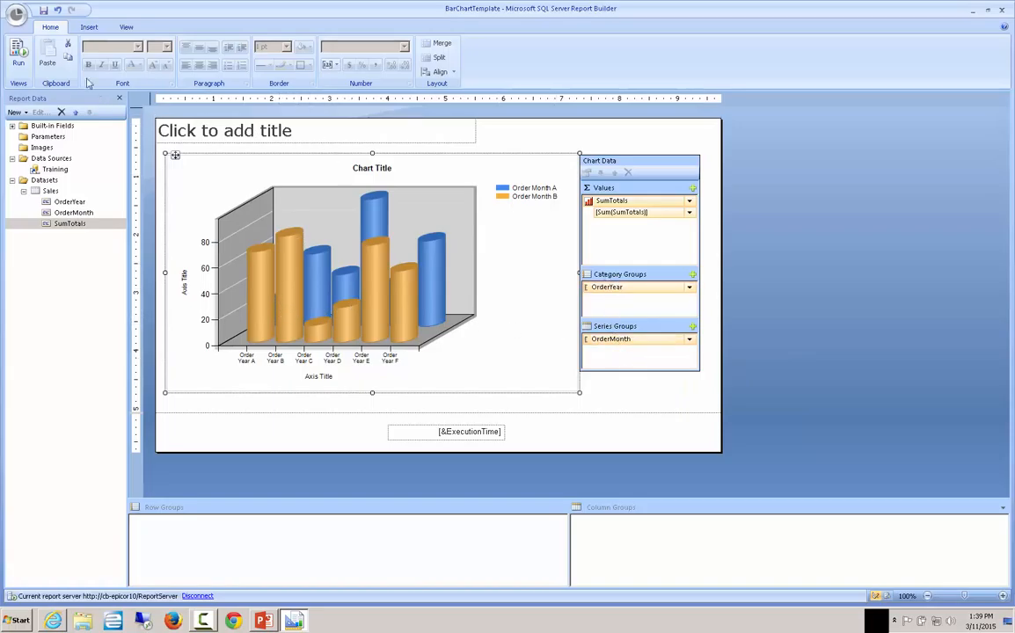
pyautogui.click(18, 53)
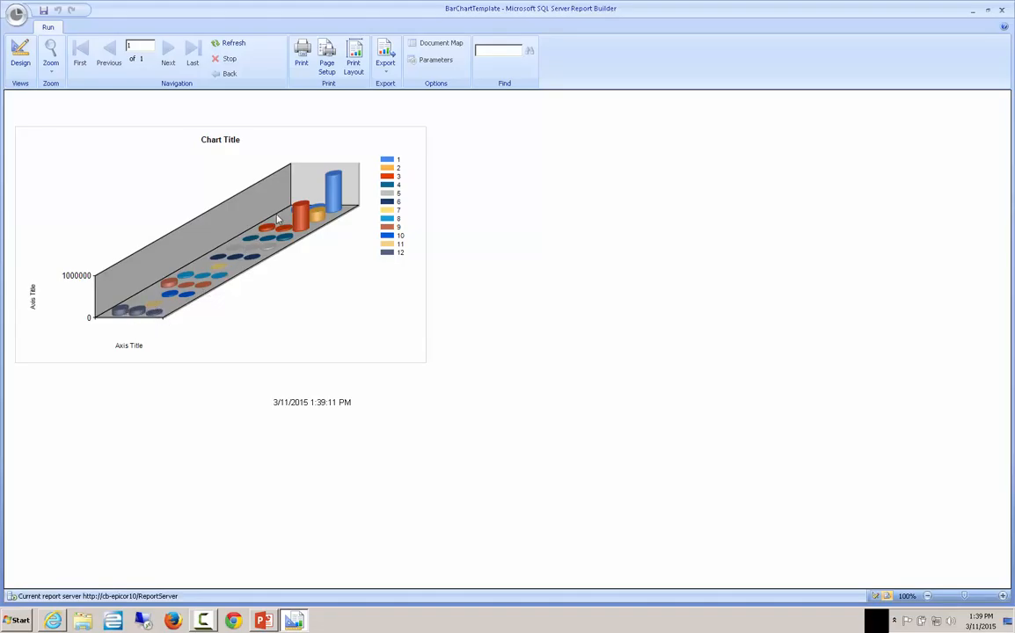
pyautogui.click(19, 51)
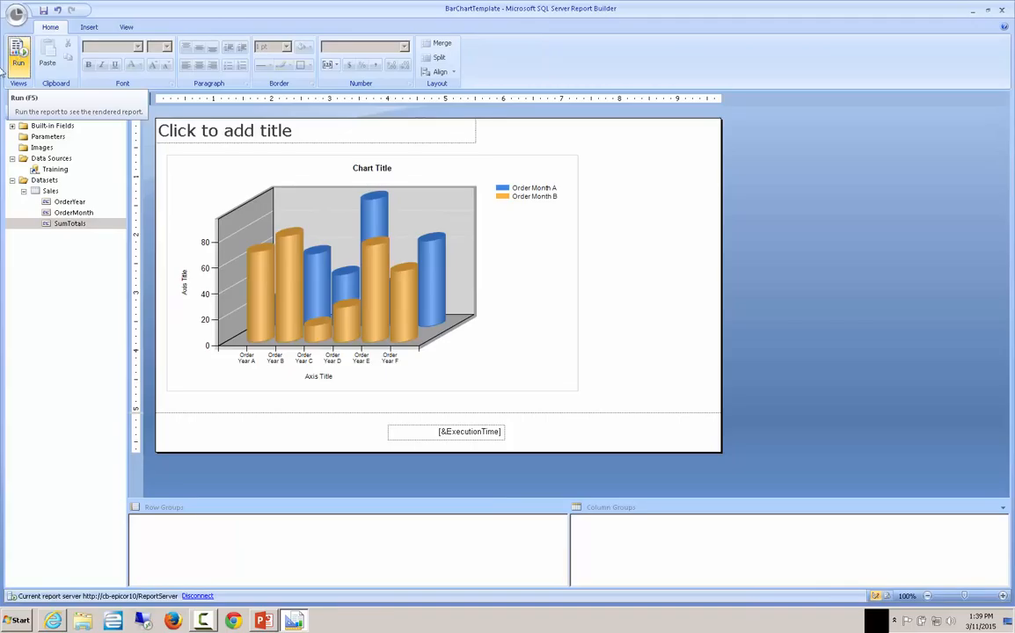
# - Change the 3-D cylinder chart to a basic pie chart and preview the report before returning to the design
pyautogui.rightClick(320, 252)
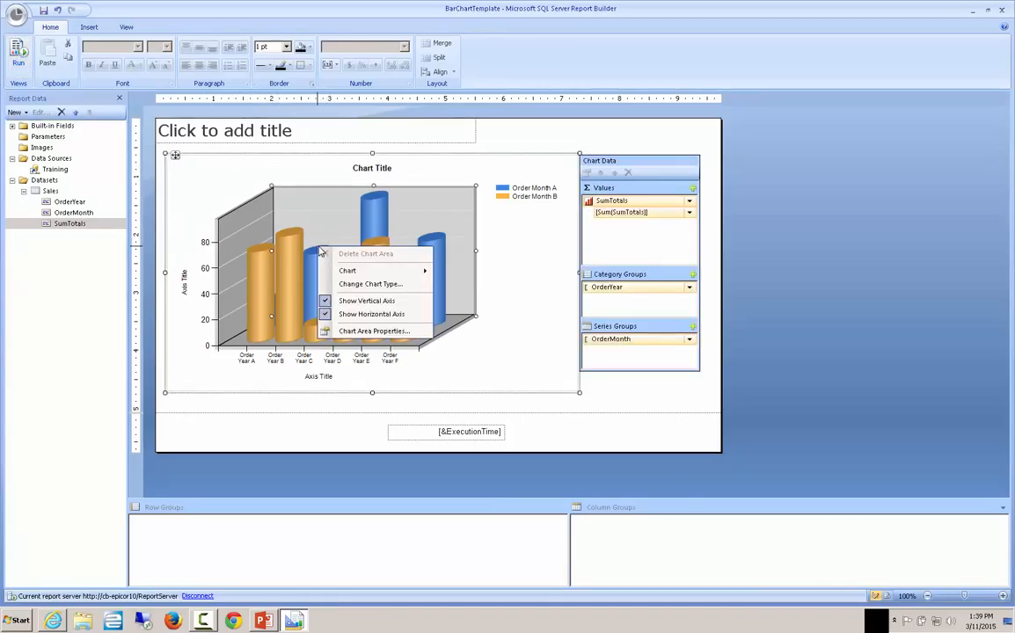
pyautogui.click(347, 283)
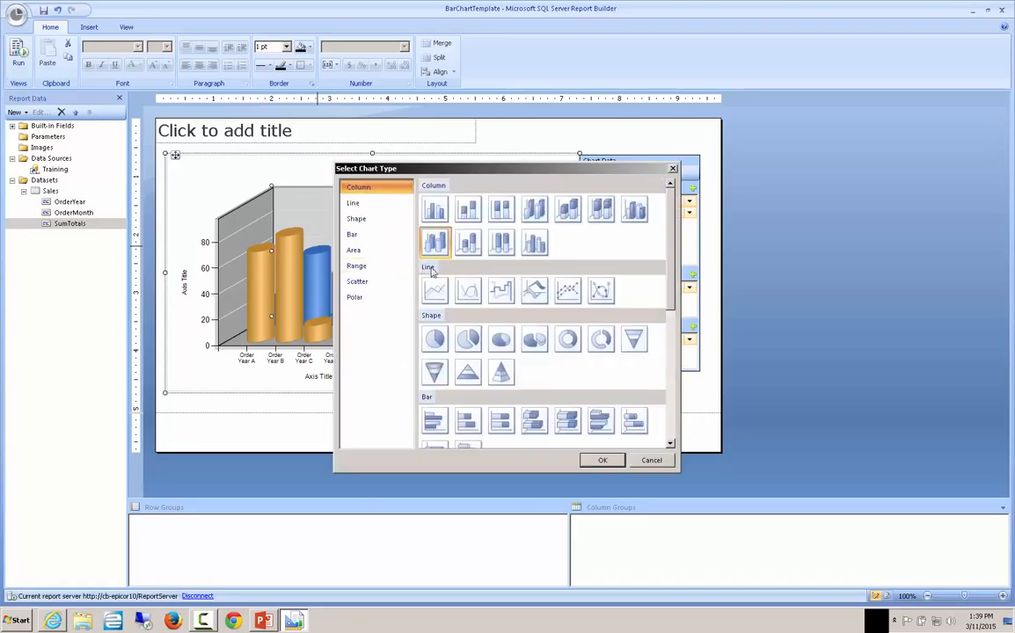
pyautogui.click(435, 339)
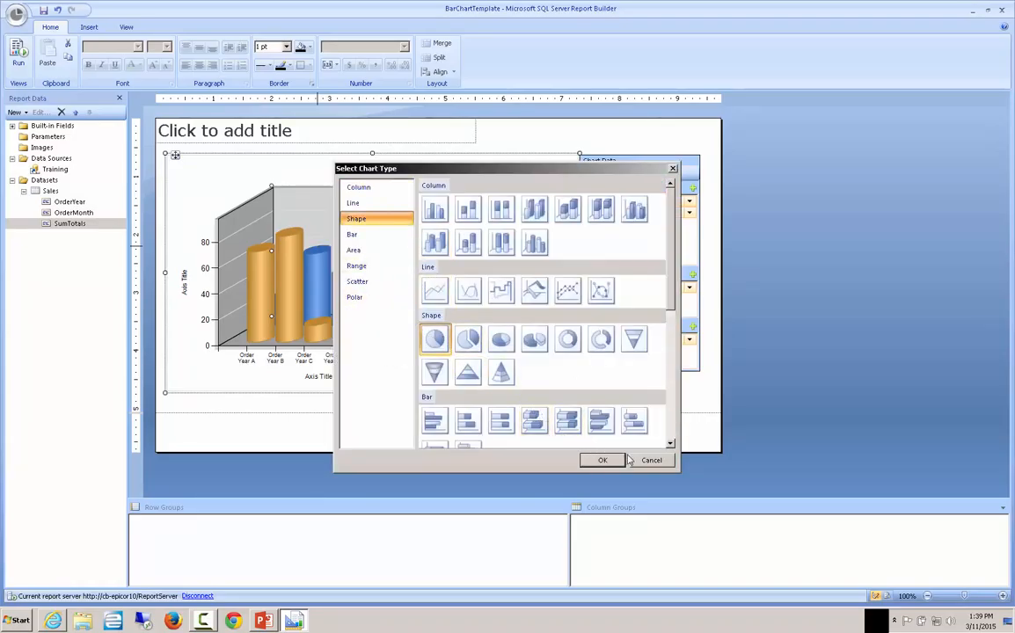
pyautogui.click(595, 460)
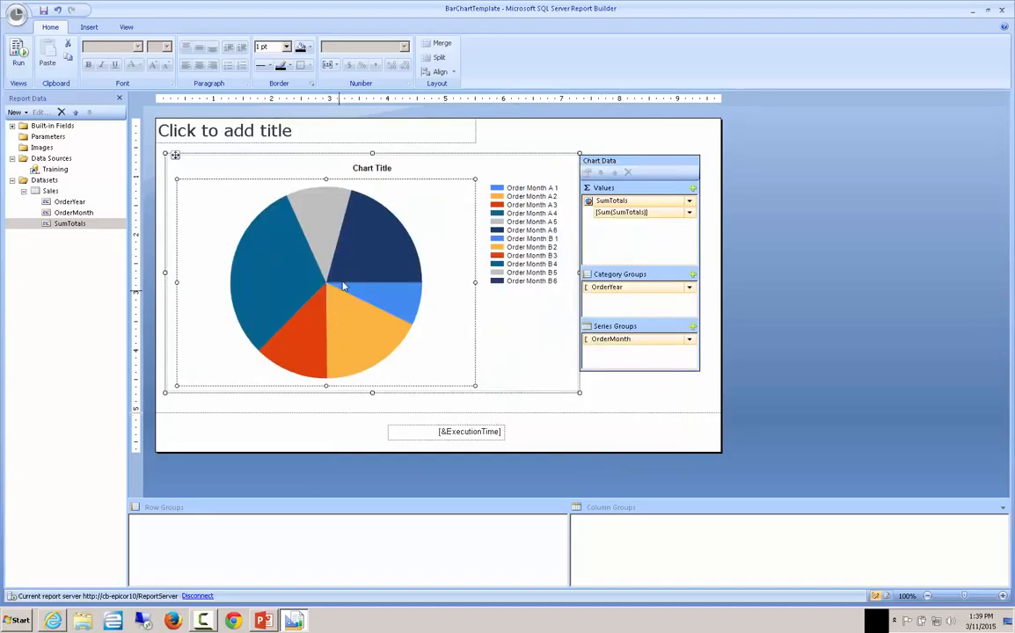
pyautogui.click(18, 64)
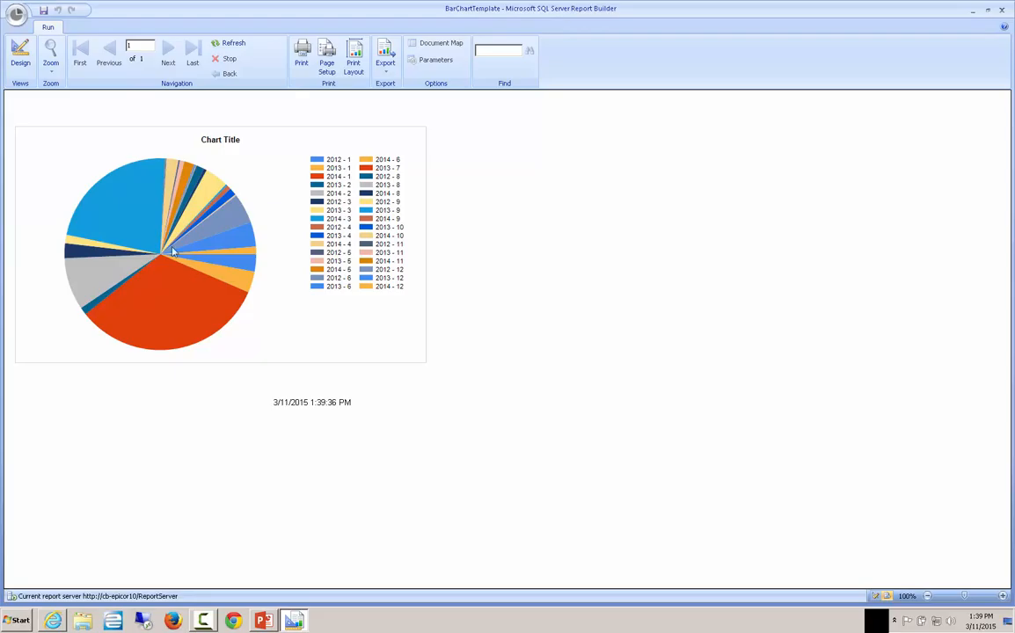
pyautogui.click(19, 56)
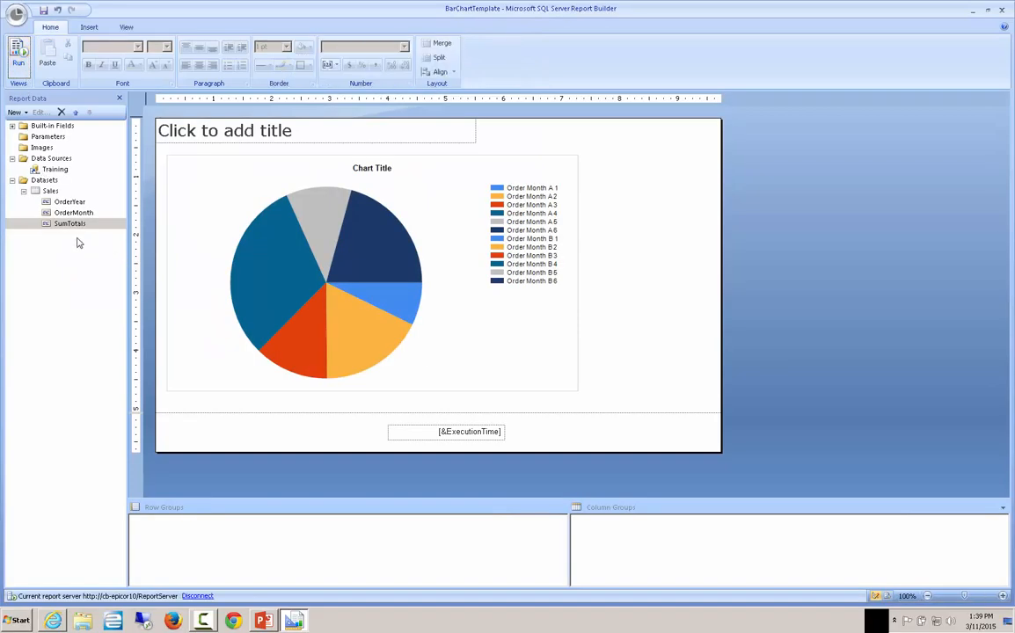
# - Remove OrderMonth from the pie chart's series groups and preview the report before returning to the design
pyautogui.click(324, 229)
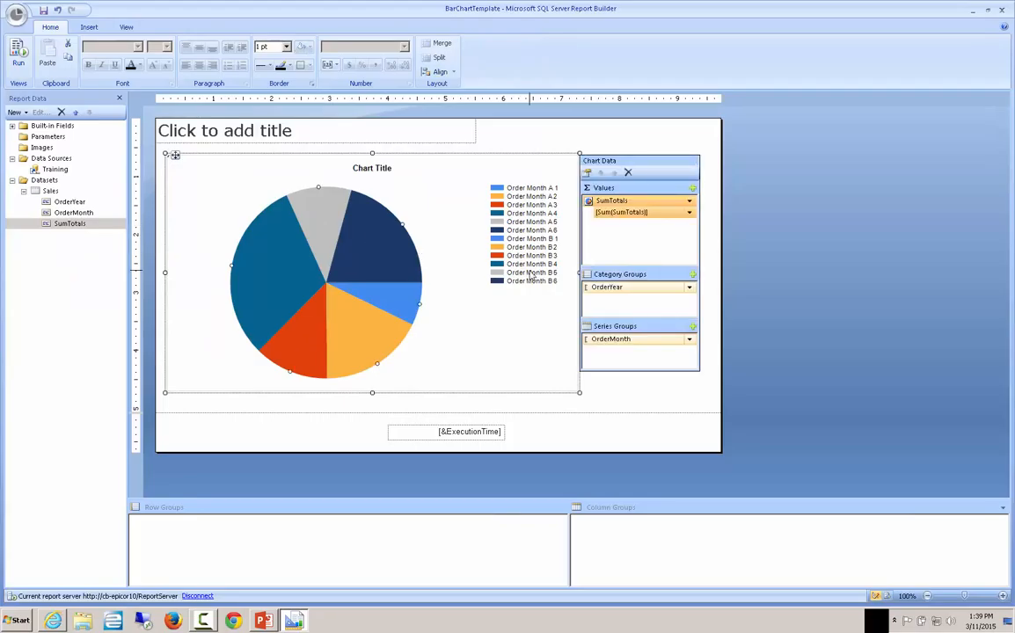
pyautogui.click(637, 343)
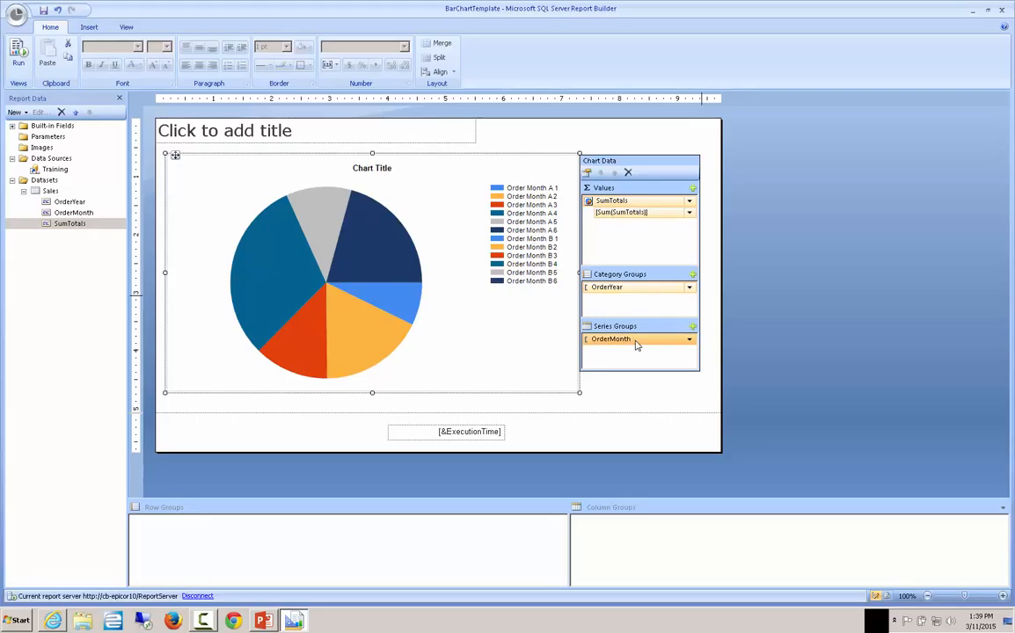
pyautogui.press('Delete')
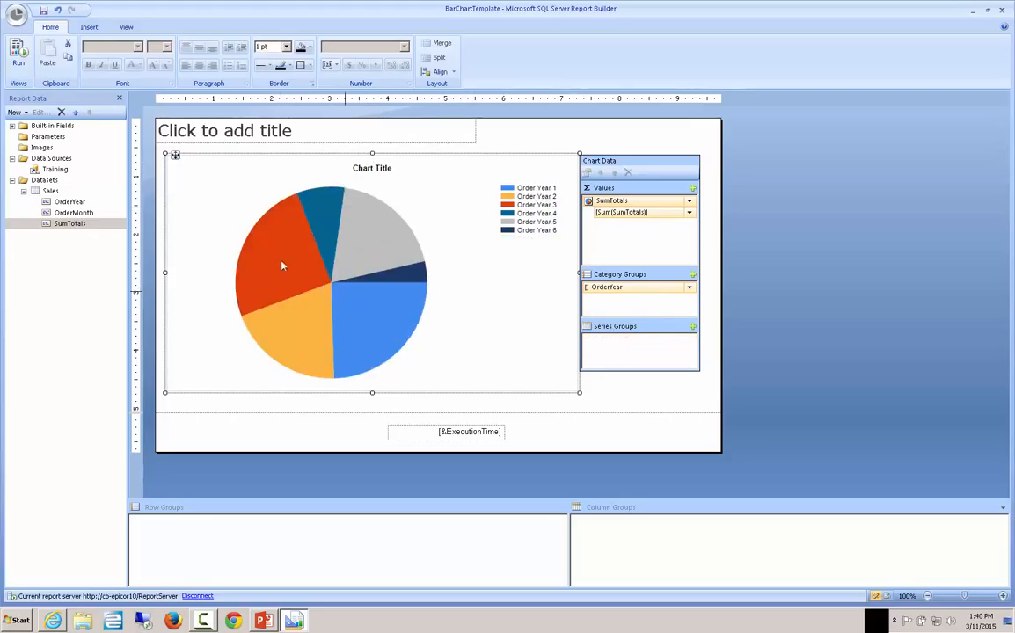
pyautogui.click(17, 55)
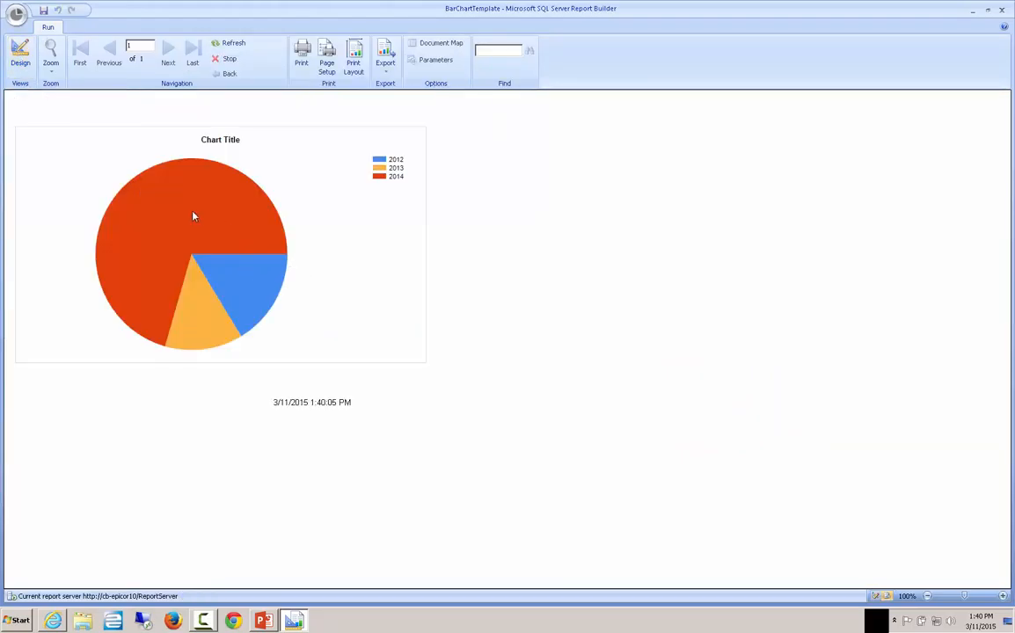
pyautogui.click(21, 56)
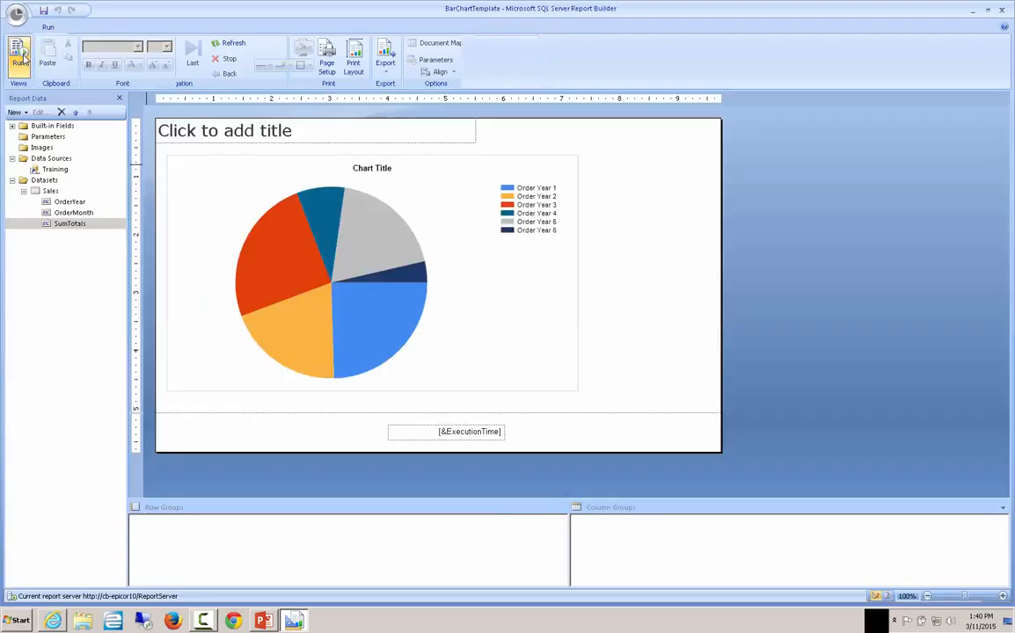
# - Show data labels on the slices of the pie chart
pyautogui.rightClick(297, 276)
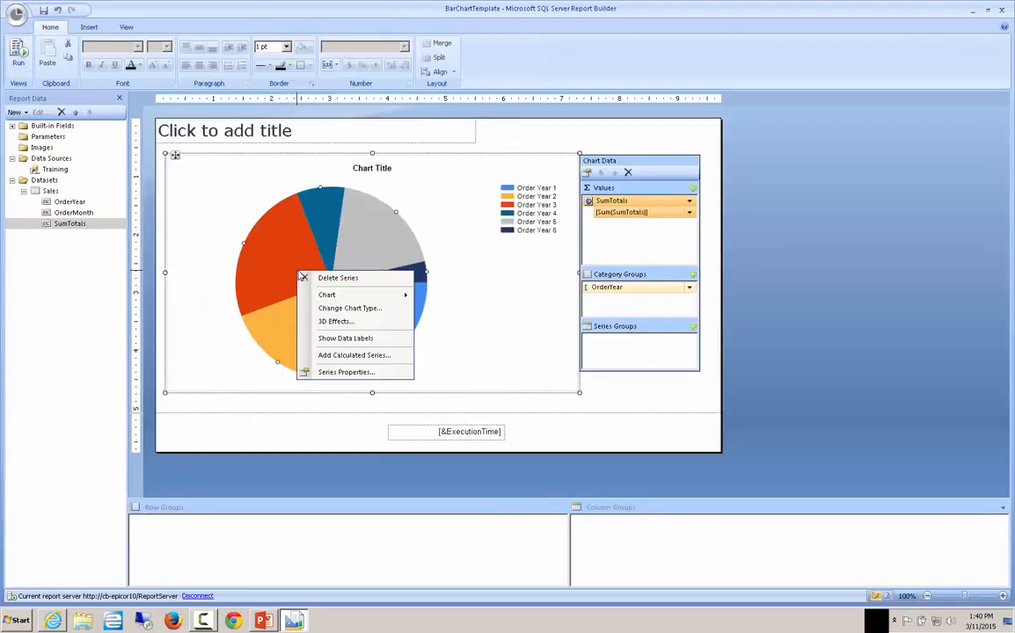
pyautogui.click(343, 338)
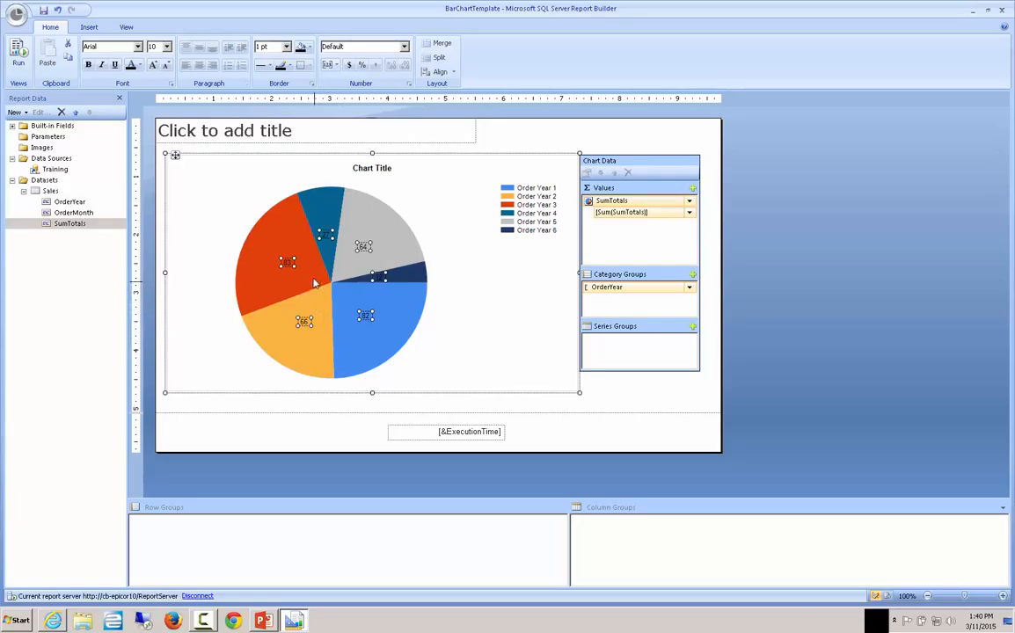
# - Format the pie's data labels as currency in thousands with 0 decimal places and a 1000 separator, and preview the report before returning to the design
pyautogui.rightClick(288, 265)
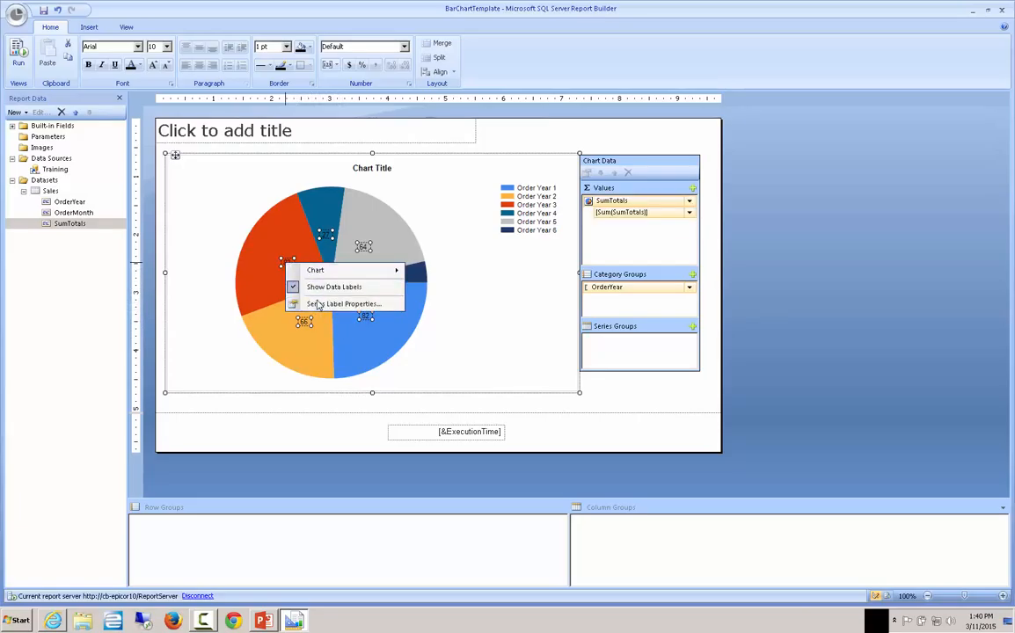
pyautogui.click(317, 303)
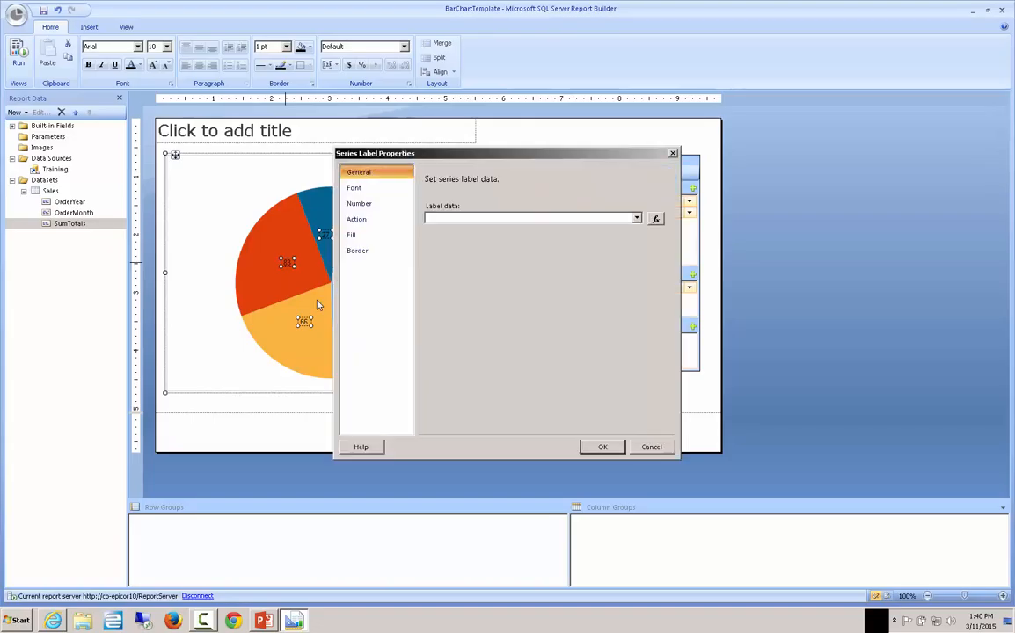
pyautogui.click(359, 207)
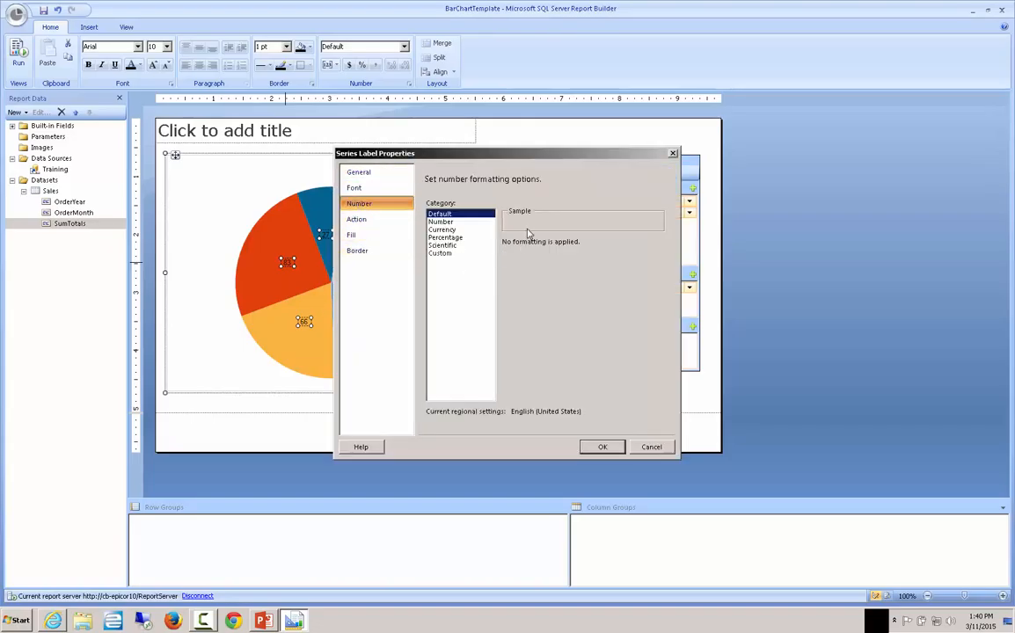
pyautogui.click(440, 221)
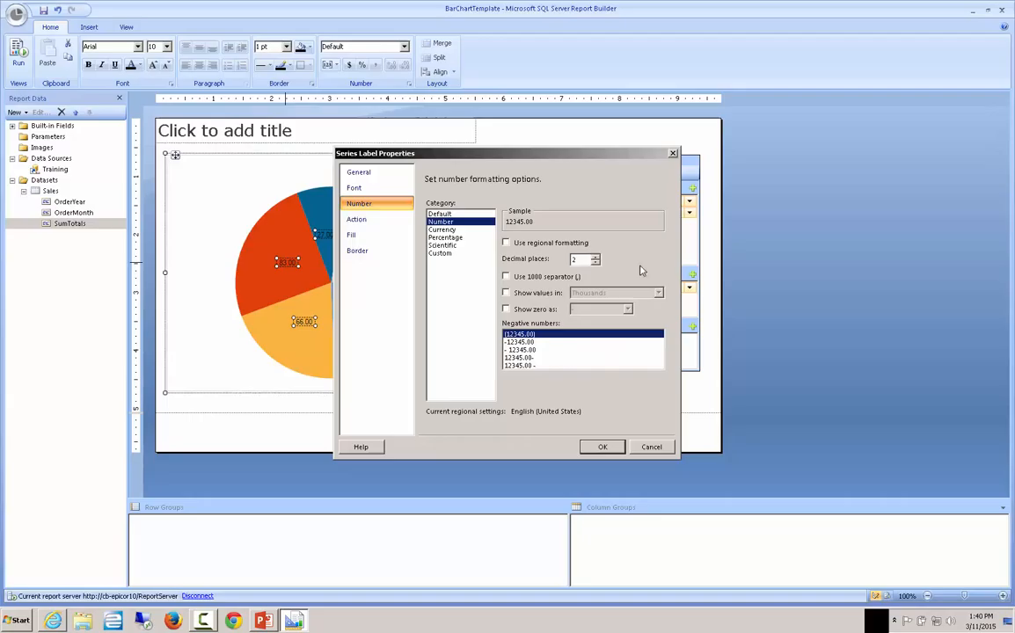
pyautogui.click(595, 263)
pyautogui.click(595, 263)
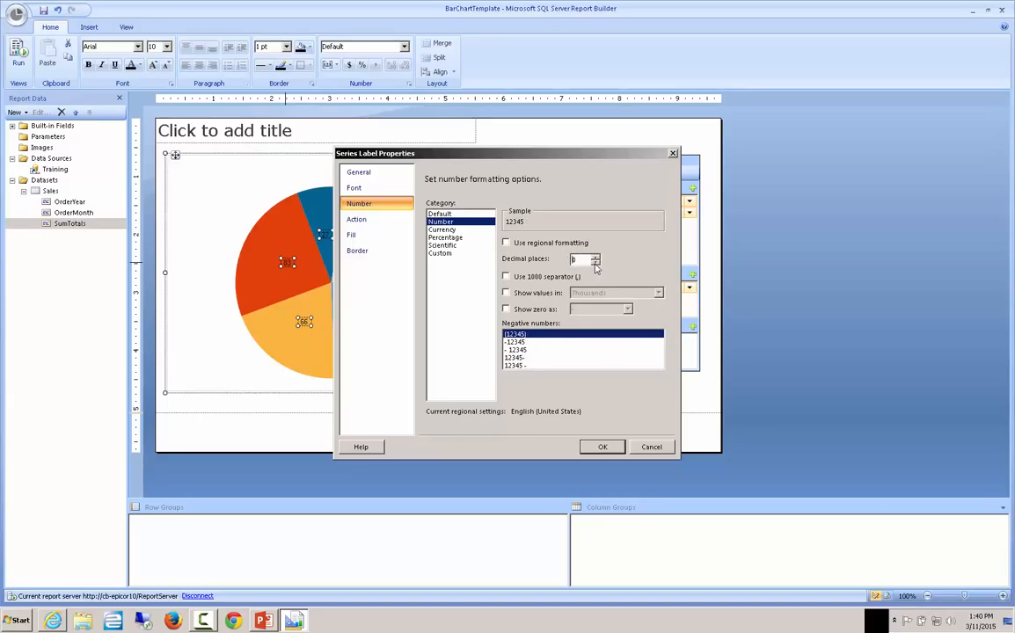
pyautogui.click(505, 276)
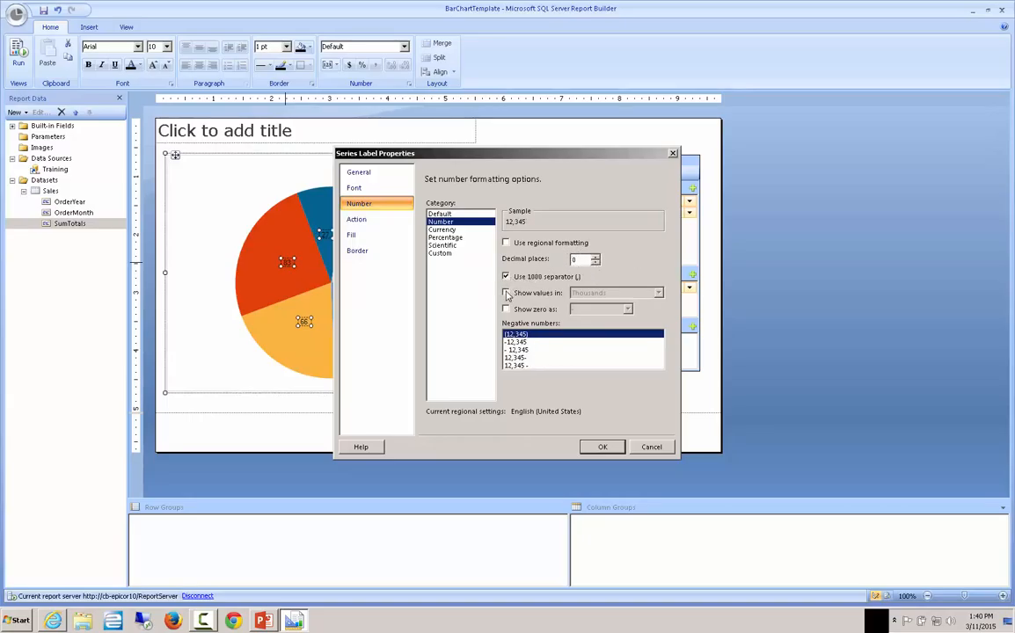
pyautogui.click(506, 293)
pyautogui.click(441, 230)
pyautogui.click(602, 447)
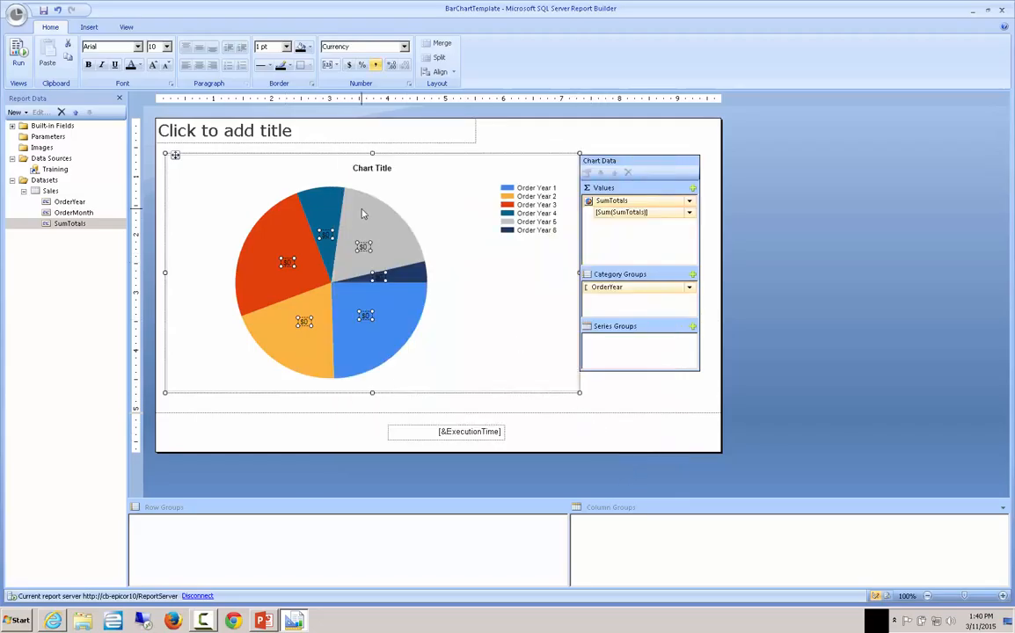
pyautogui.click(18, 53)
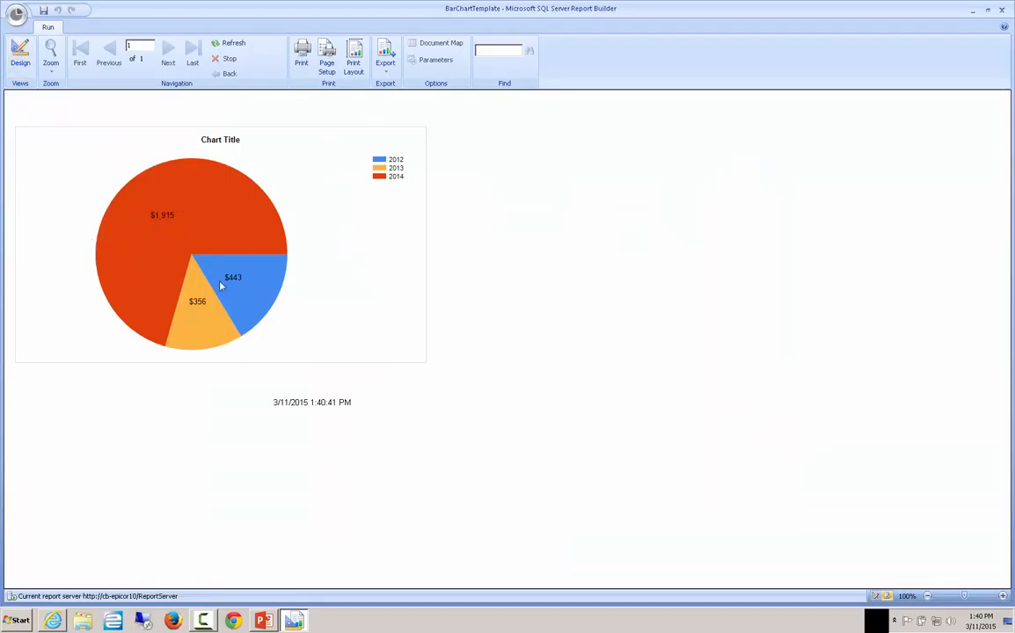
pyautogui.click(27, 55)
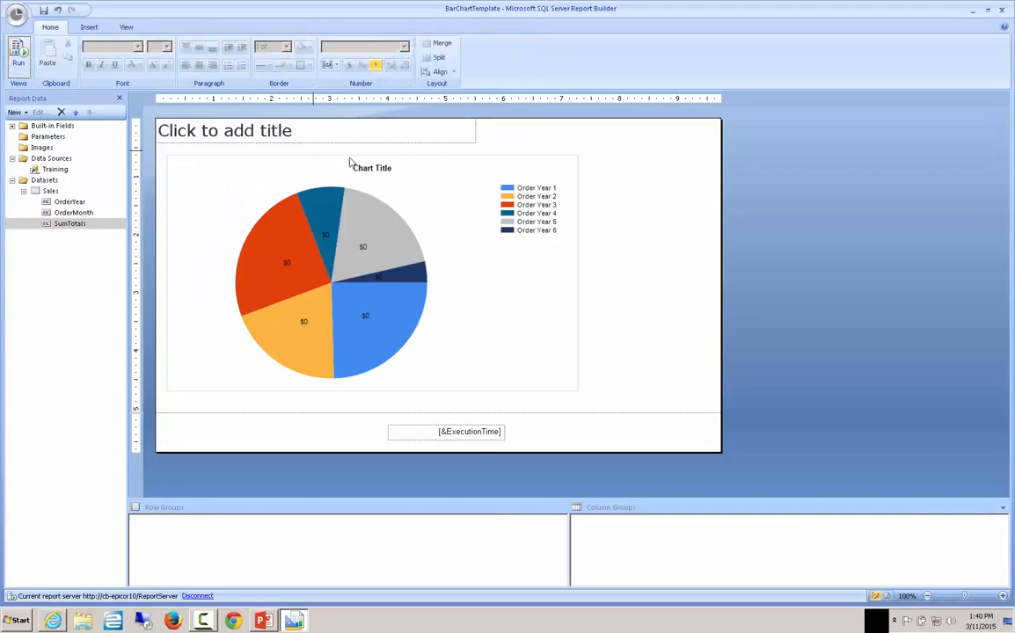
# - Replace the pie chart's title with "Sales by Year in thousands\" and preview the report before returning to the design
pyautogui.click(378, 168)
pyautogui.click(381, 170)
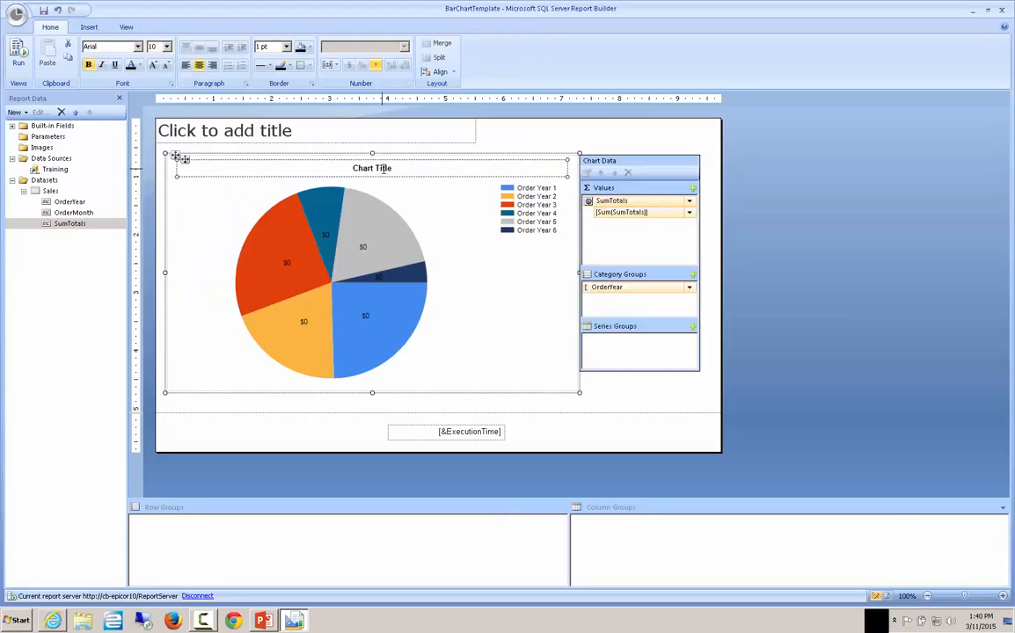
pyautogui.click(384, 168)
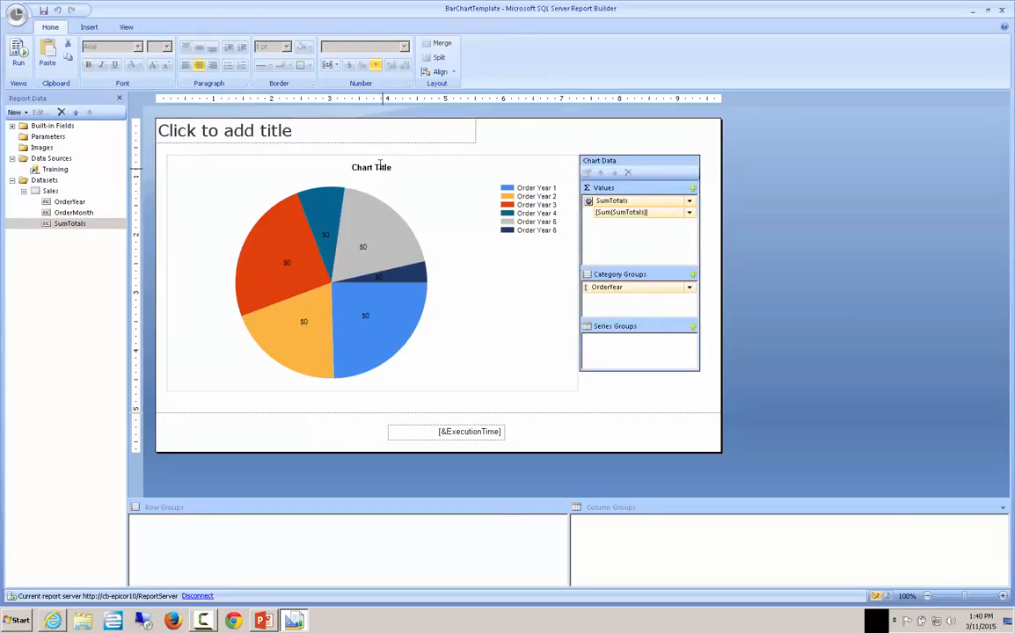
pyautogui.press('BackSpace')
pyautogui.press('BackSpace')
pyautogui.press('BackSpace')
pyautogui.press('BackSpace')
pyautogui.press('BackSpace')
pyautogui.press('BackSpace')
pyautogui.press('BackSpace')
pyautogui.press('BackSpace')
pyautogui.press('BackSpace')
pyautogui.press('BackSpace')
pyautogui.write('Sales by Year in thour')
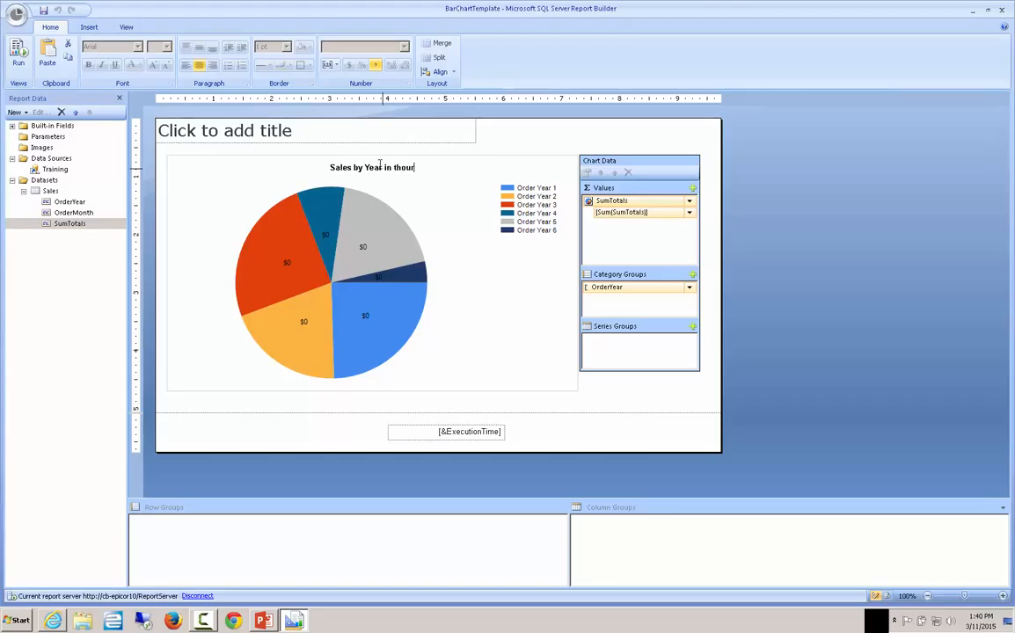
pyautogui.press('BackSpace')
pyautogui.write('sands')
pyautogui.press('Escape')
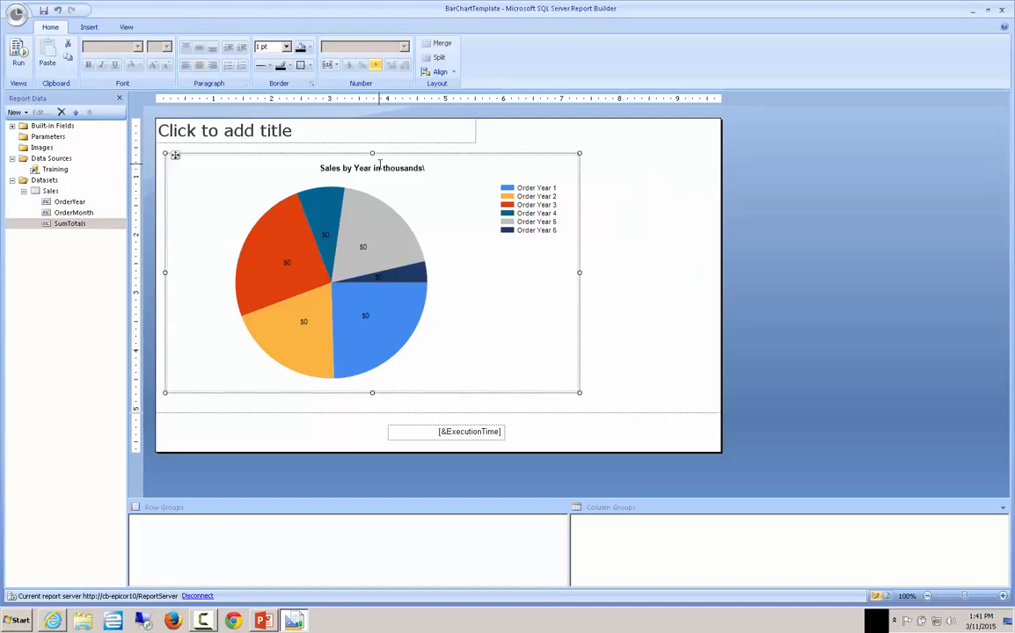
pyautogui.click(18, 55)
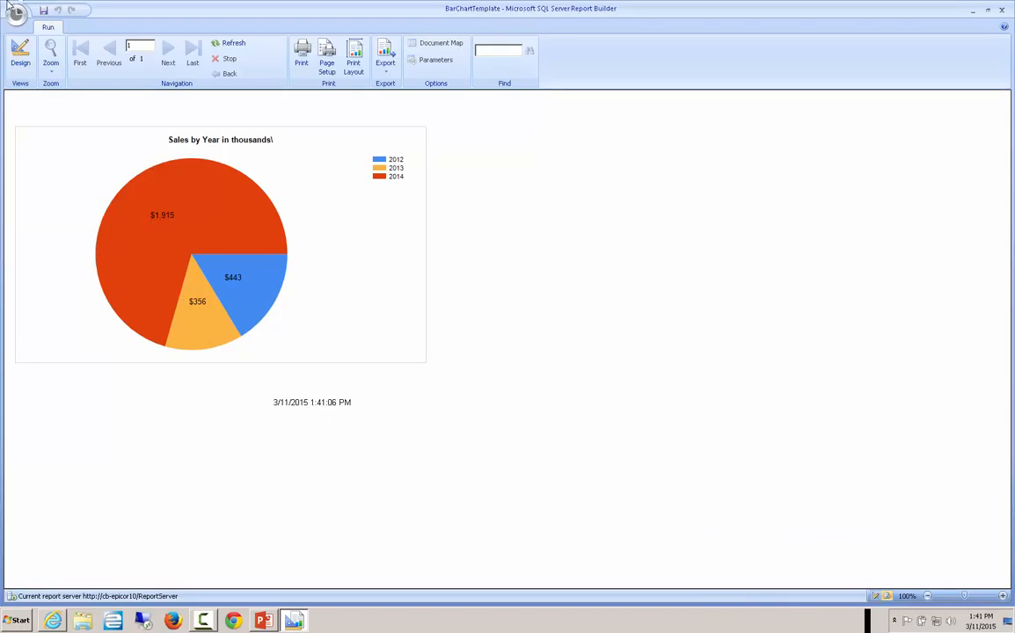
pyautogui.click(19, 53)
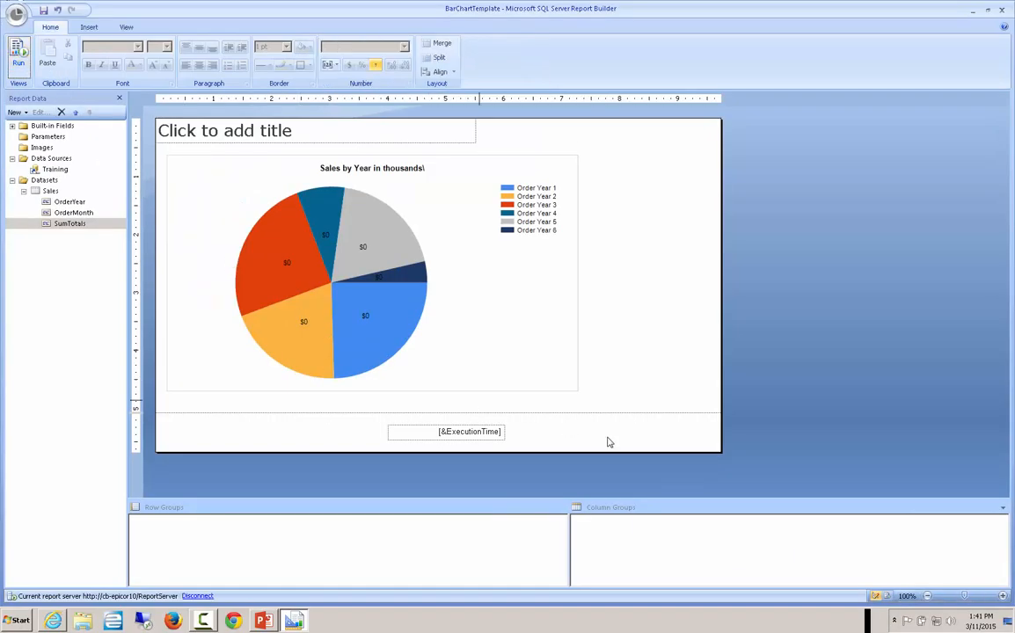
# - Change the pie chart's category group from OrderYear to OrderMonth and preview the report before returning to the design
pyautogui.click(378, 318)
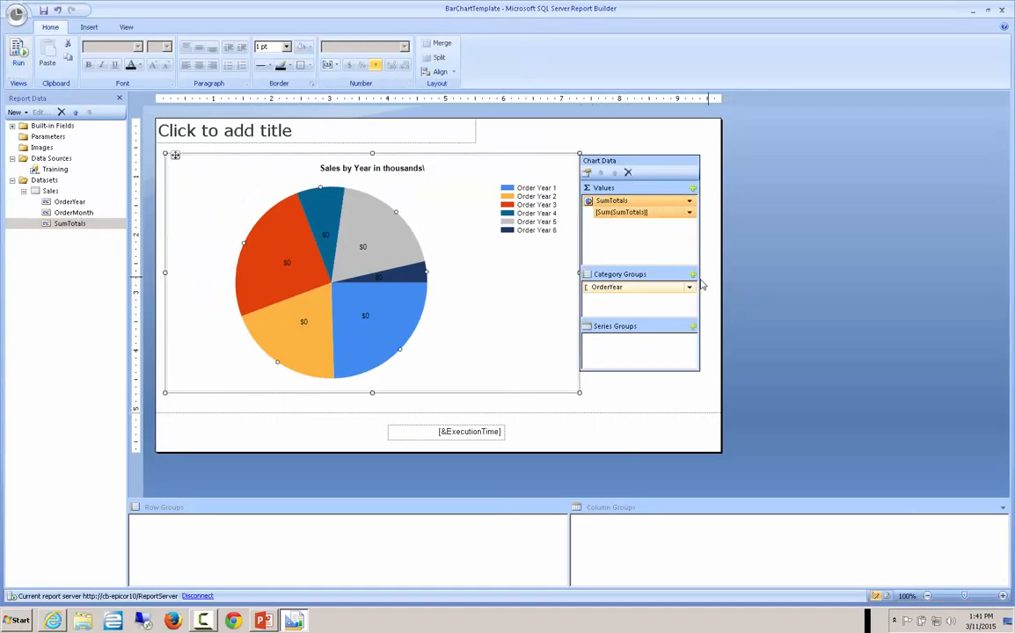
pyautogui.click(688, 287)
pyautogui.click(722, 314)
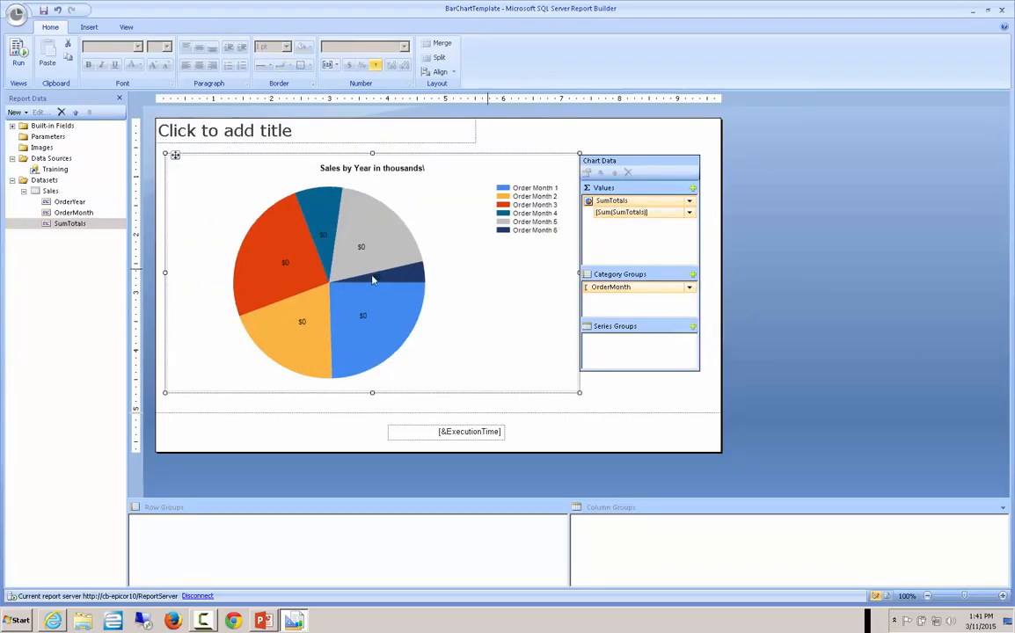
pyautogui.click(28, 68)
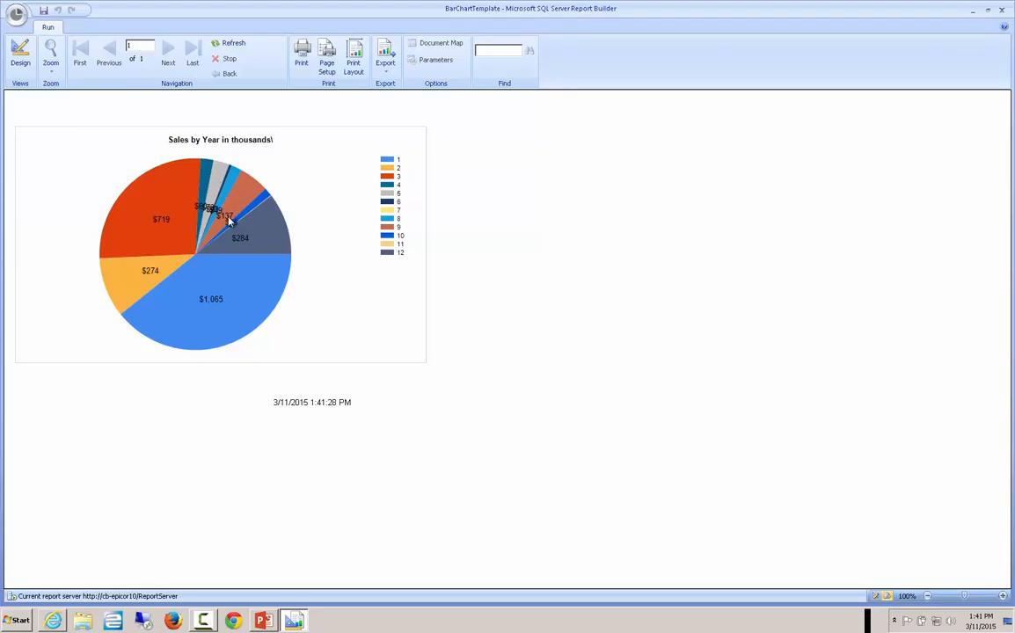
pyautogui.click(20, 55)
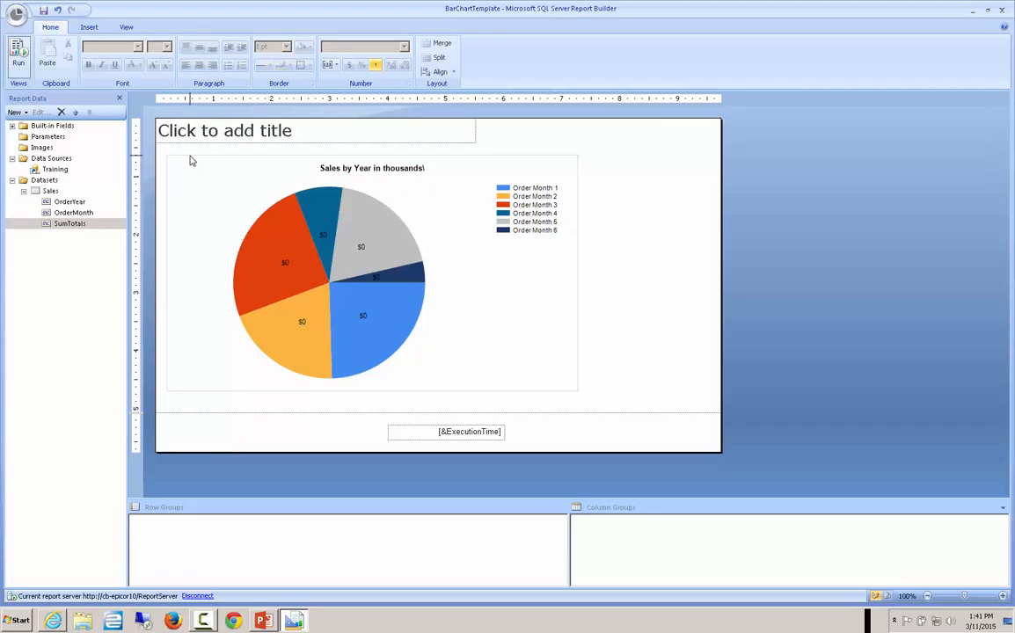
# - Open the Template report without saving the changes to BarChartTemplate, and expand its datasets and data sources
pyautogui.click(14, 16)
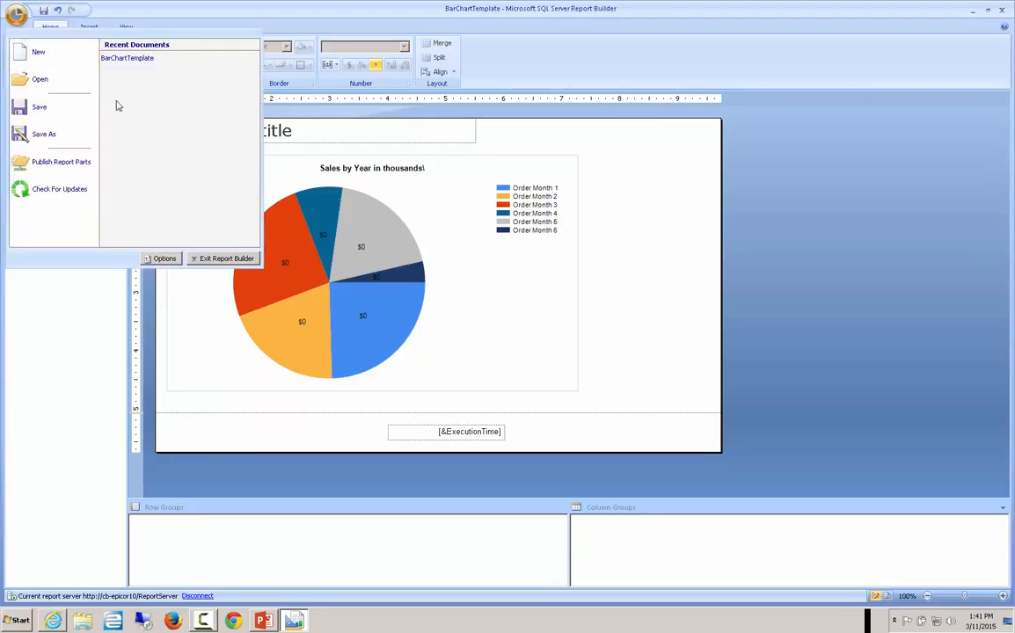
pyautogui.click(60, 79)
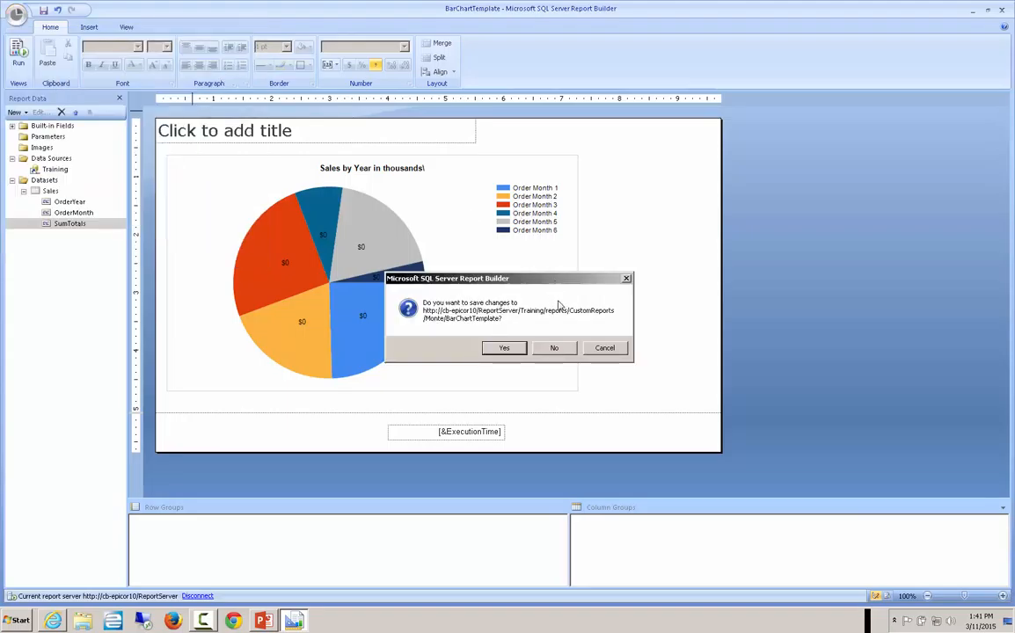
pyautogui.click(550, 347)
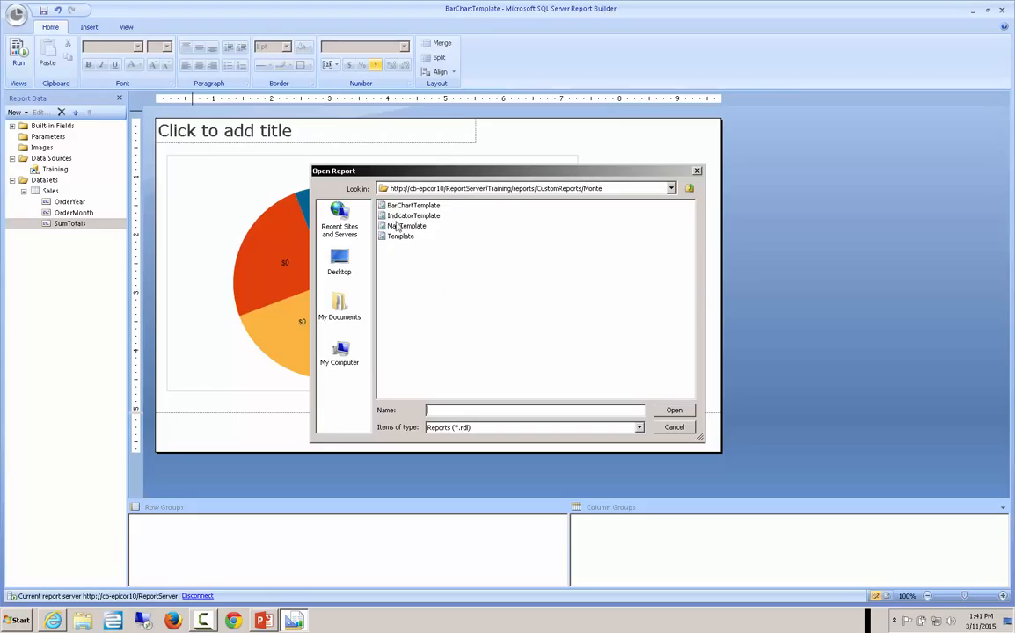
pyautogui.doubleClick(400, 237)
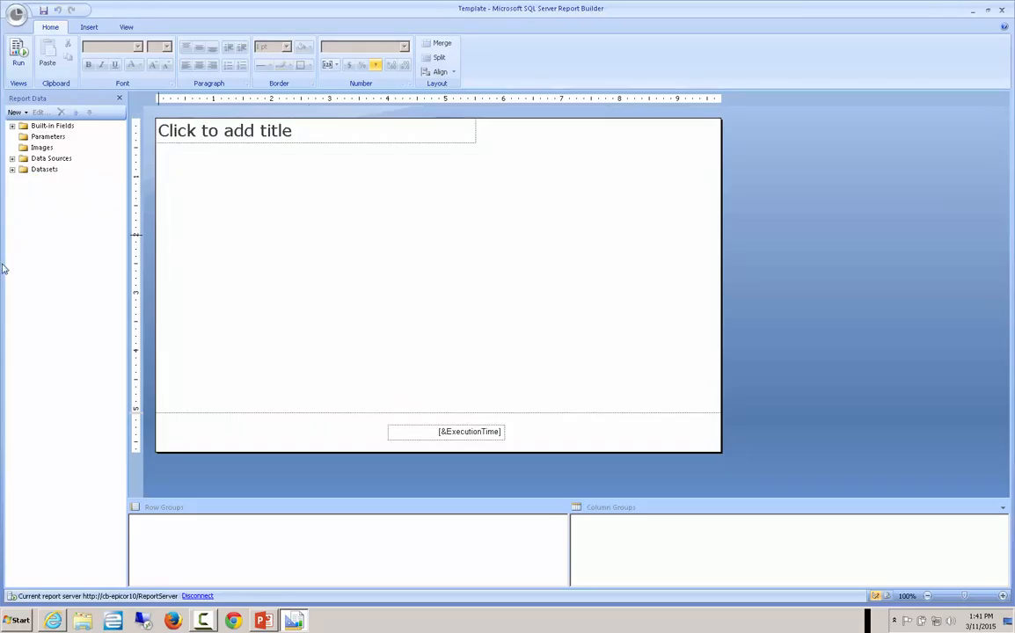
pyautogui.click(12, 168)
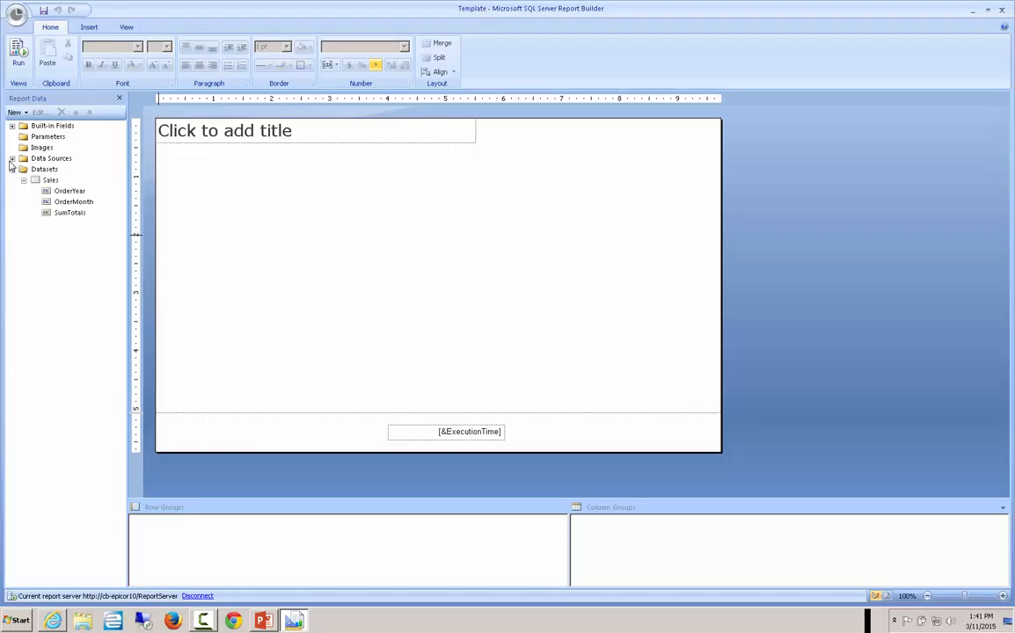
pyautogui.click(11, 159)
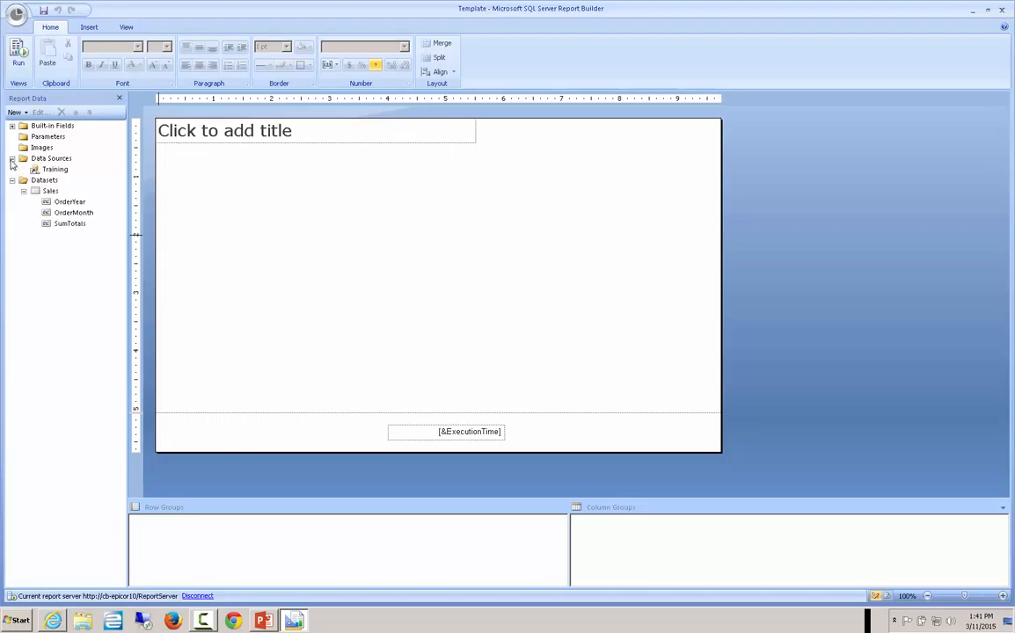
# - Start a new matrix with the Matrix Wizard, based on the existing Sales dataset
pyautogui.click(88, 28)
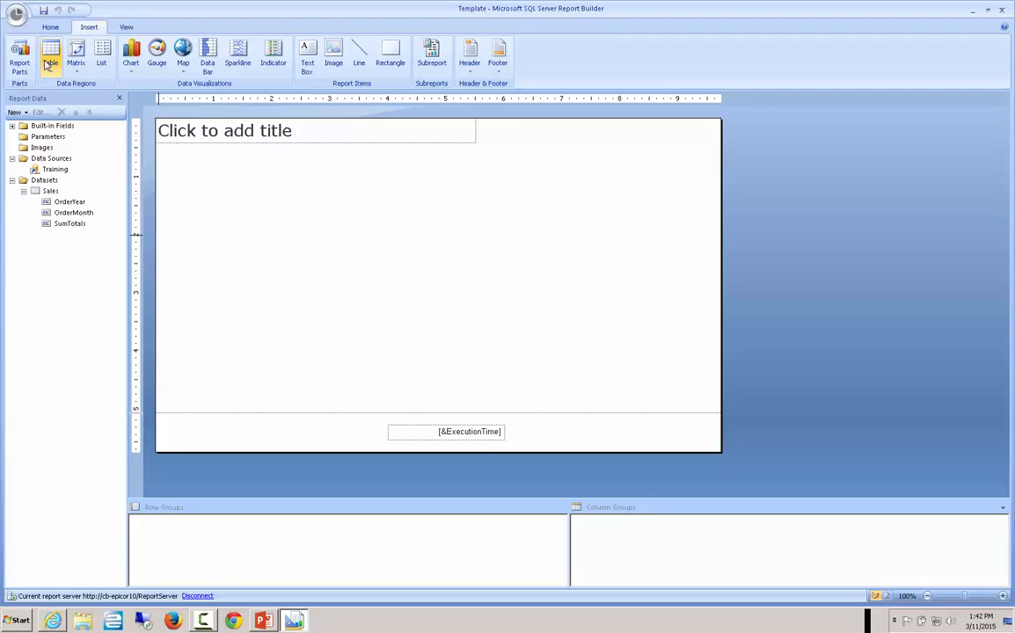
pyautogui.click(76, 70)
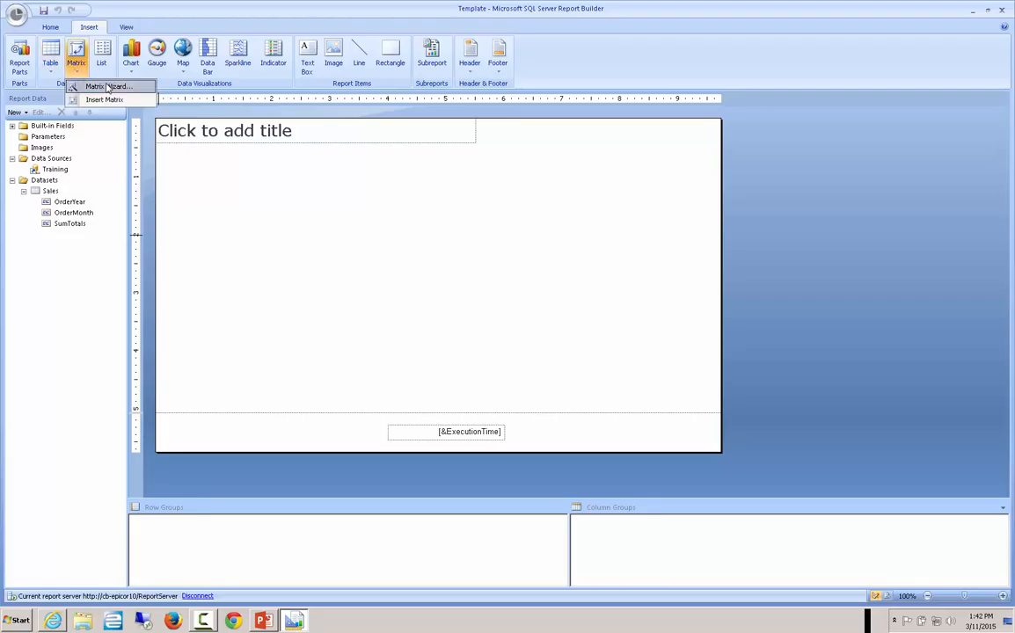
pyautogui.click(106, 87)
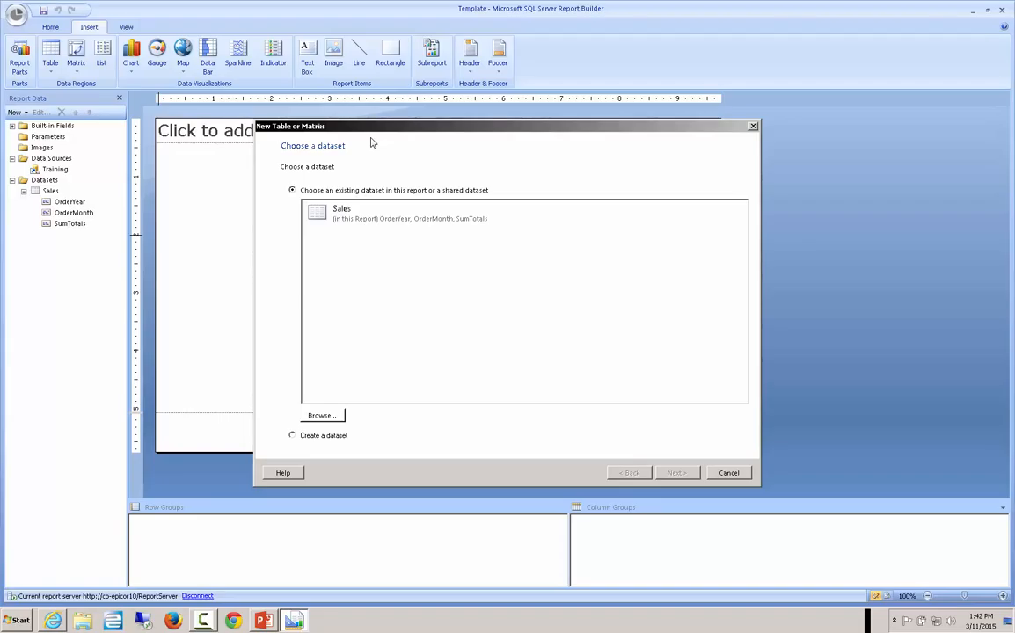
pyautogui.click(365, 216)
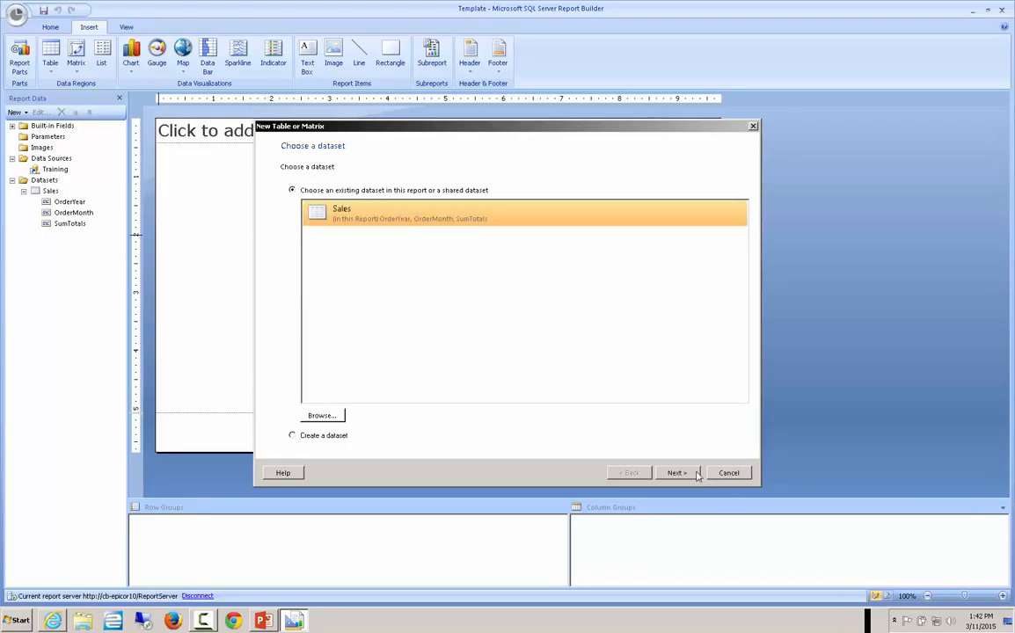
pyautogui.click(672, 472)
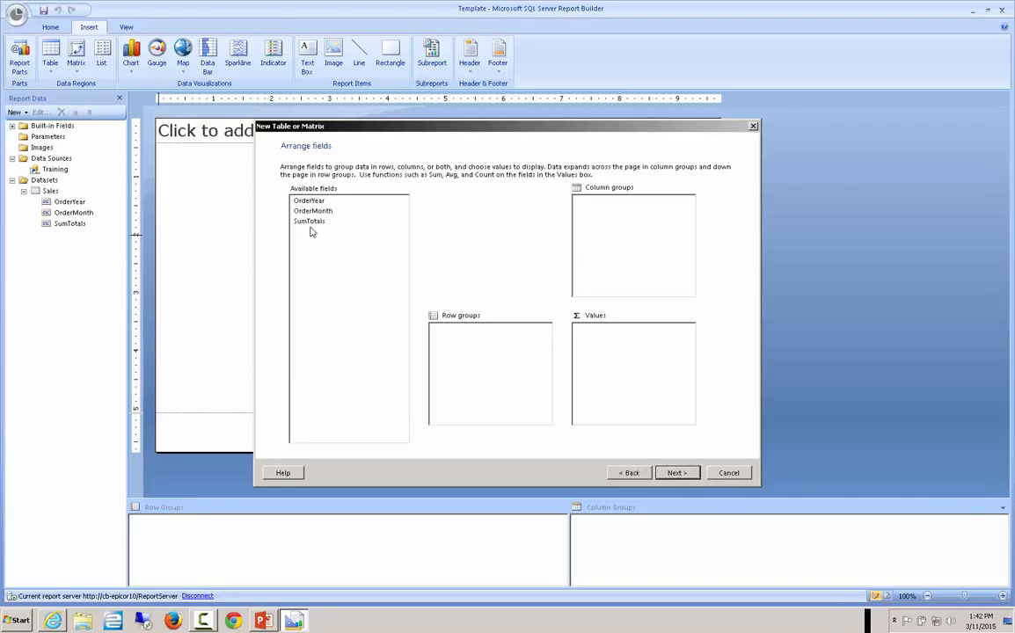
# - Arrange the matrix fields with SumTotals as values, OrderMonth as column group and OrderYear as row group
pyautogui.moveTo(309, 223); pyautogui.dragTo(616, 354)
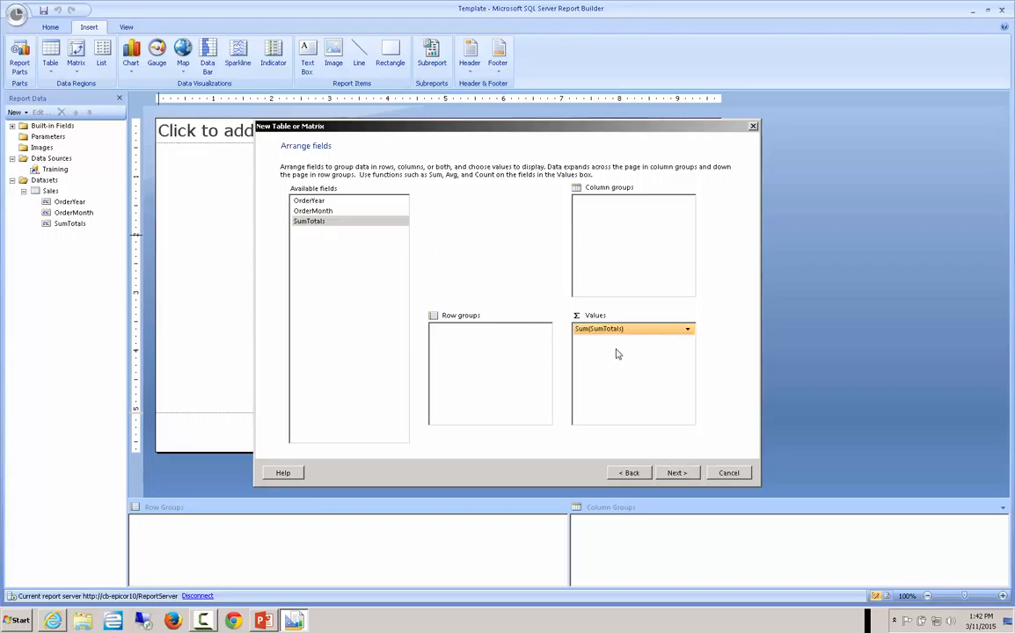
pyautogui.moveTo(317, 211); pyautogui.dragTo(618, 222)
pyautogui.moveTo(318, 200); pyautogui.dragTo(492, 380)
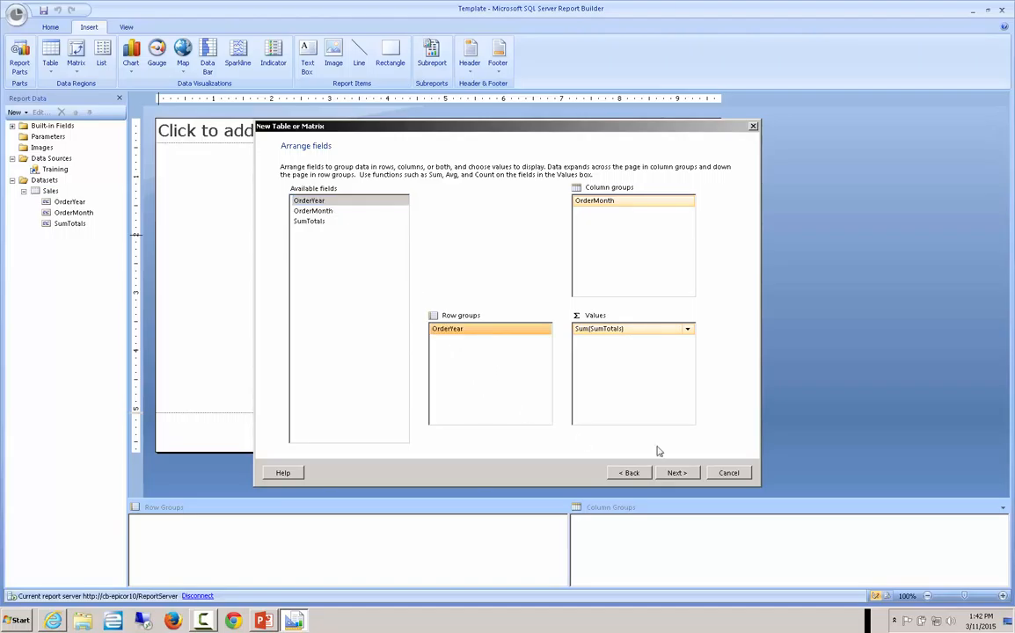
pyautogui.click(675, 473)
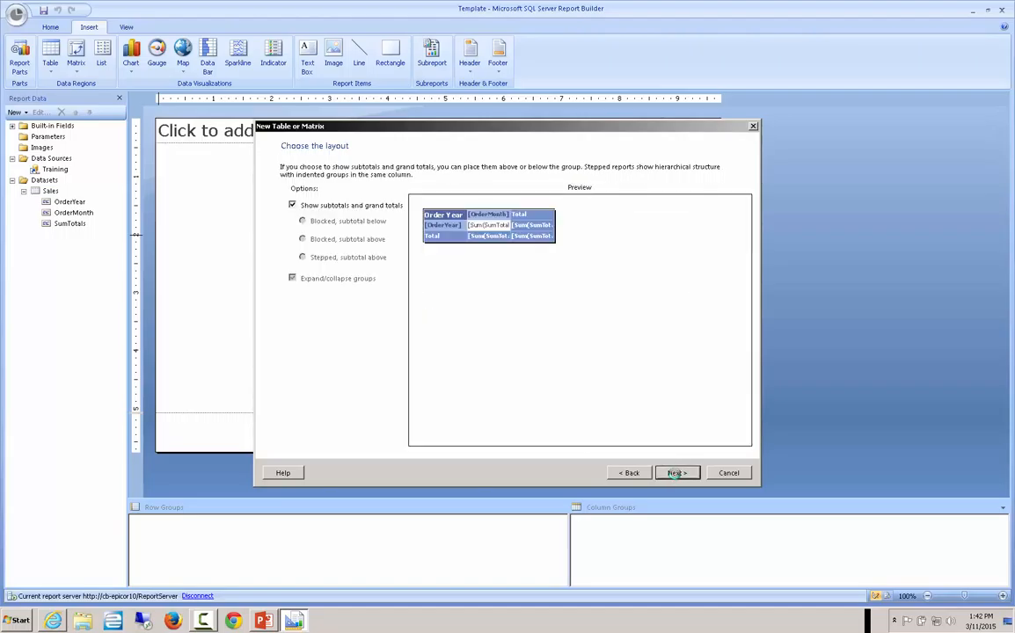
# - Accept the layout with subtotals and grand totals, choose the Generic style and finish the matrix
pyautogui.click(675, 473)
pyautogui.click(304, 215)
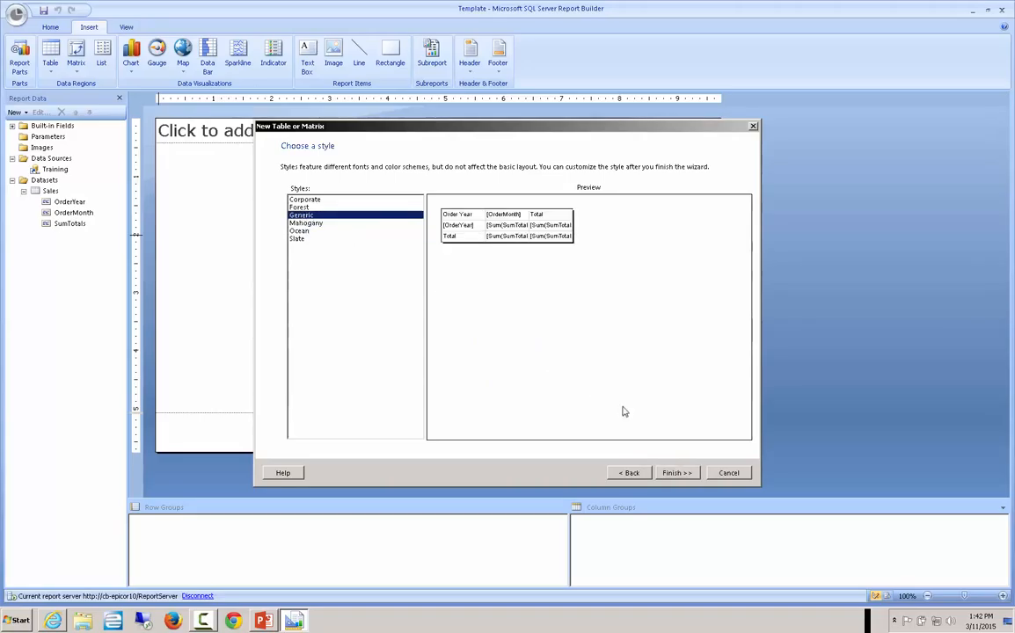
pyautogui.click(674, 473)
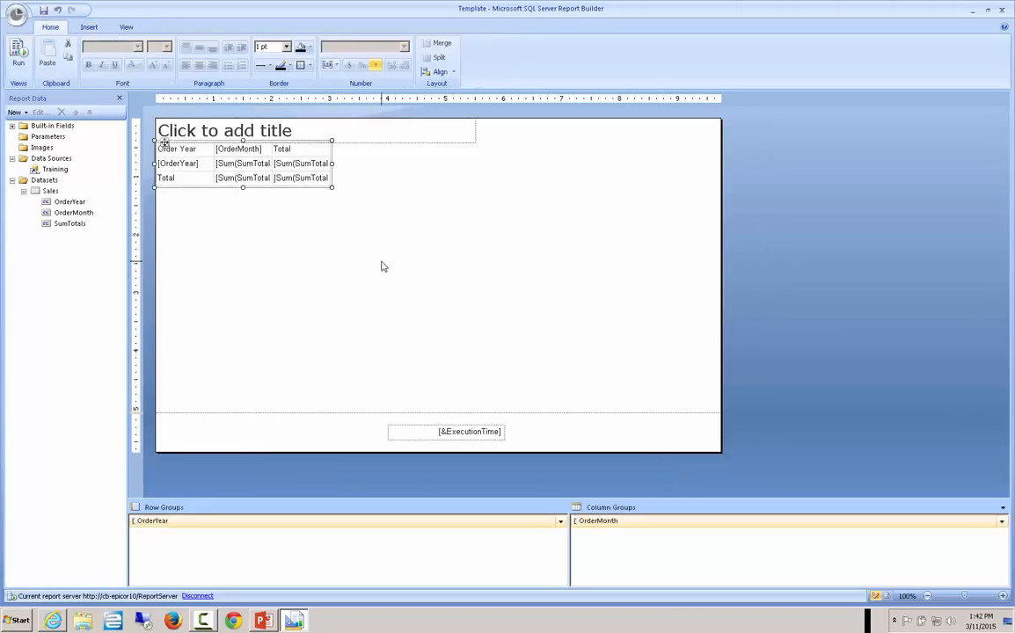
# - Format the four Sum(SumTotals) cells of the matrix as currency and preview the report before returning to the design
pyautogui.doubleClick(243, 164)
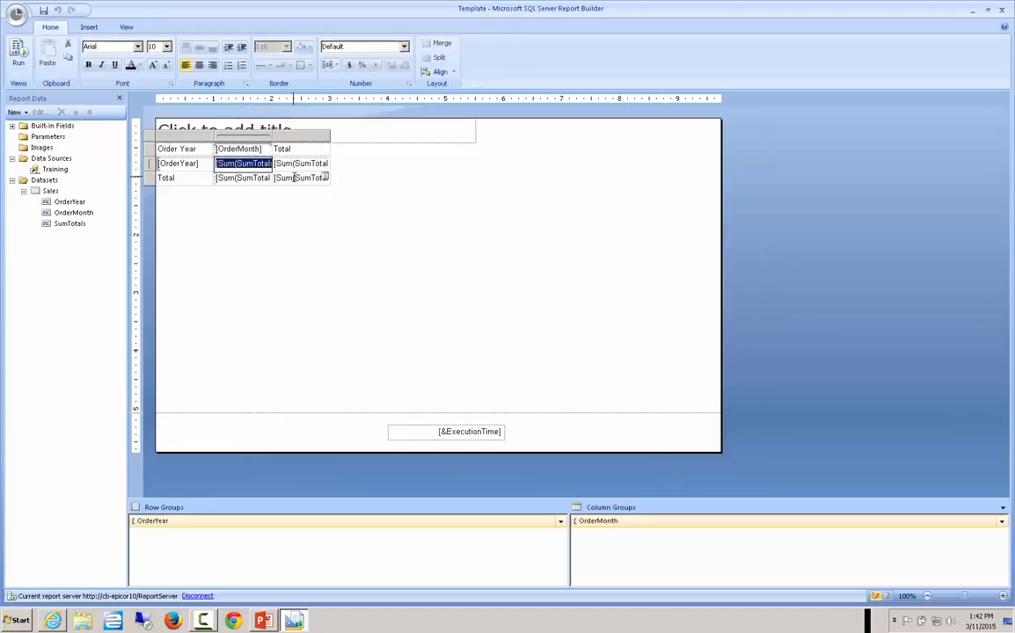
pyautogui.keyDown('shift'); pyautogui.click(294, 178); pyautogui.keyUp('shift')
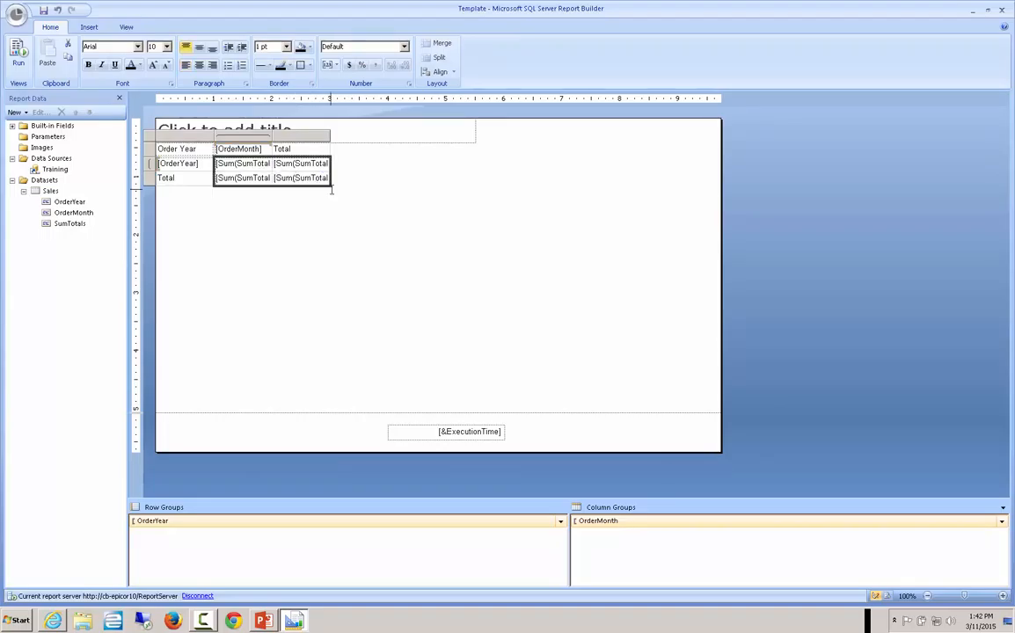
pyautogui.click(404, 47)
pyautogui.click(394, 69)
pyautogui.click(19, 52)
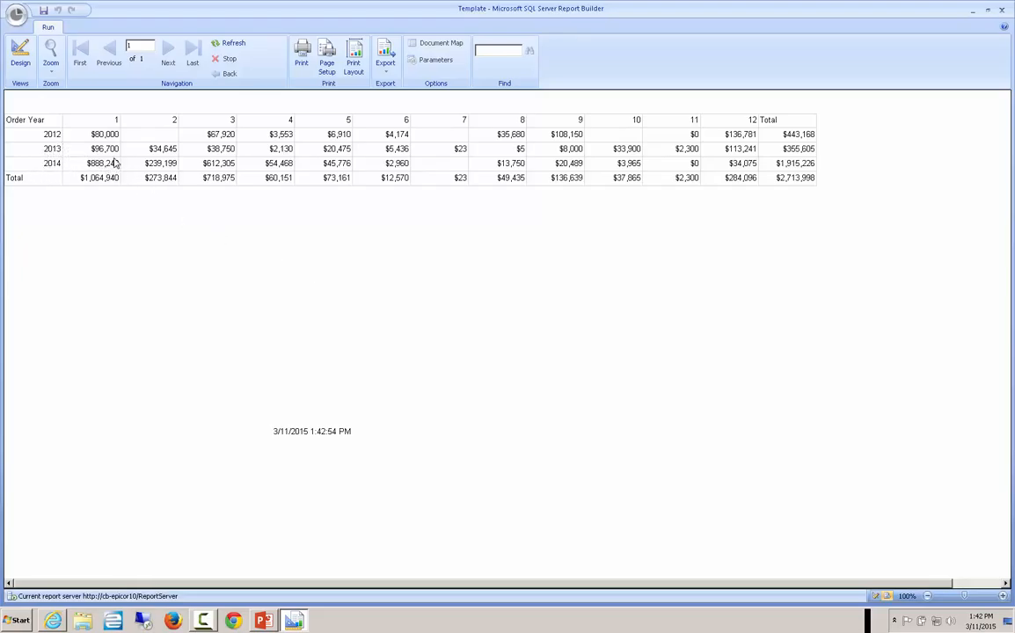
pyautogui.click(20, 52)
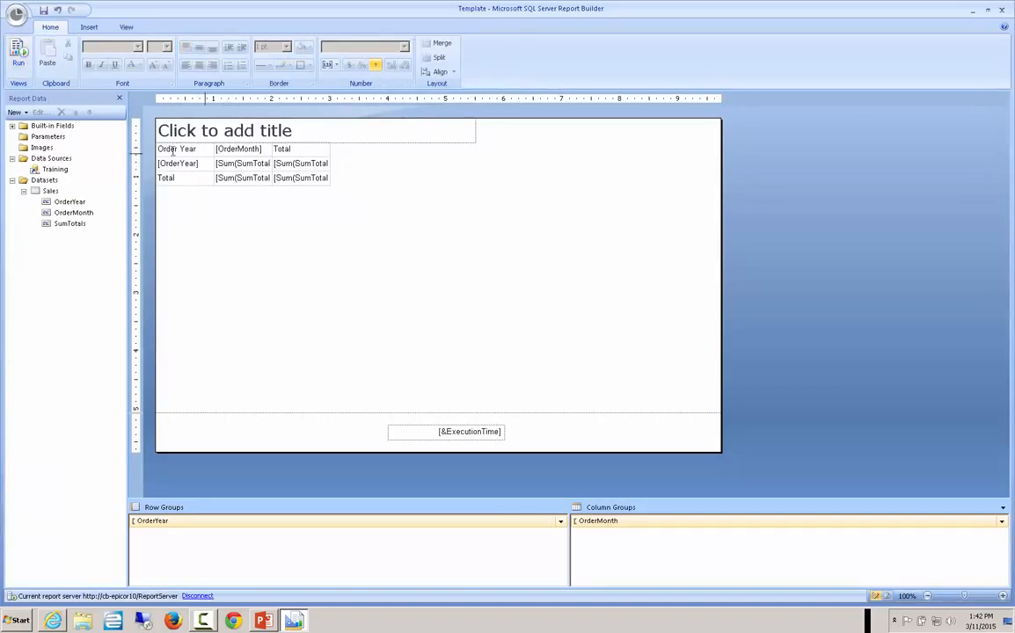
pyautogui.click(18, 54)
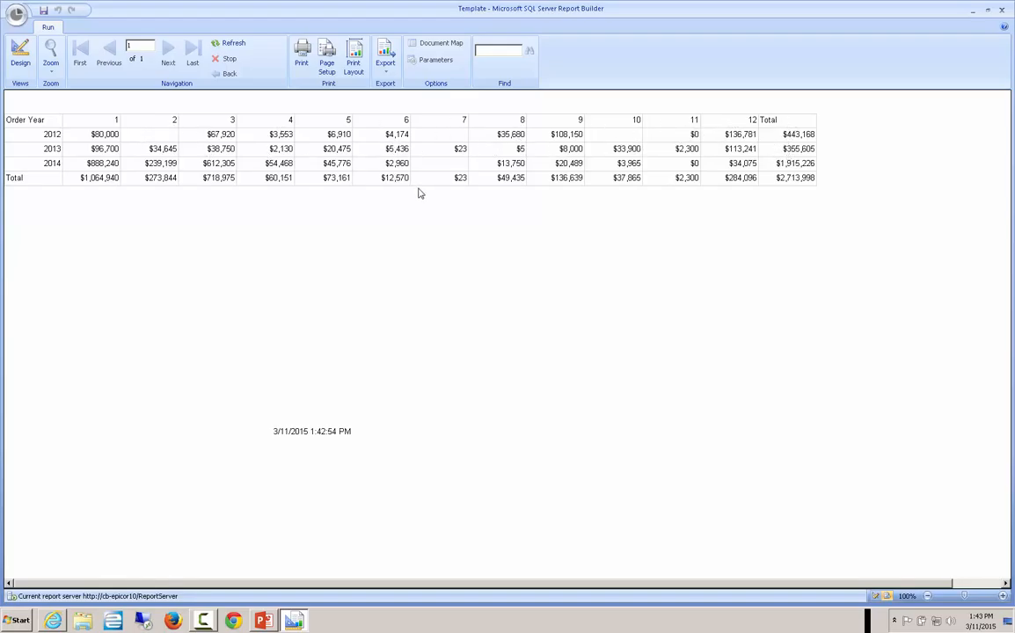
pyautogui.click(20, 60)
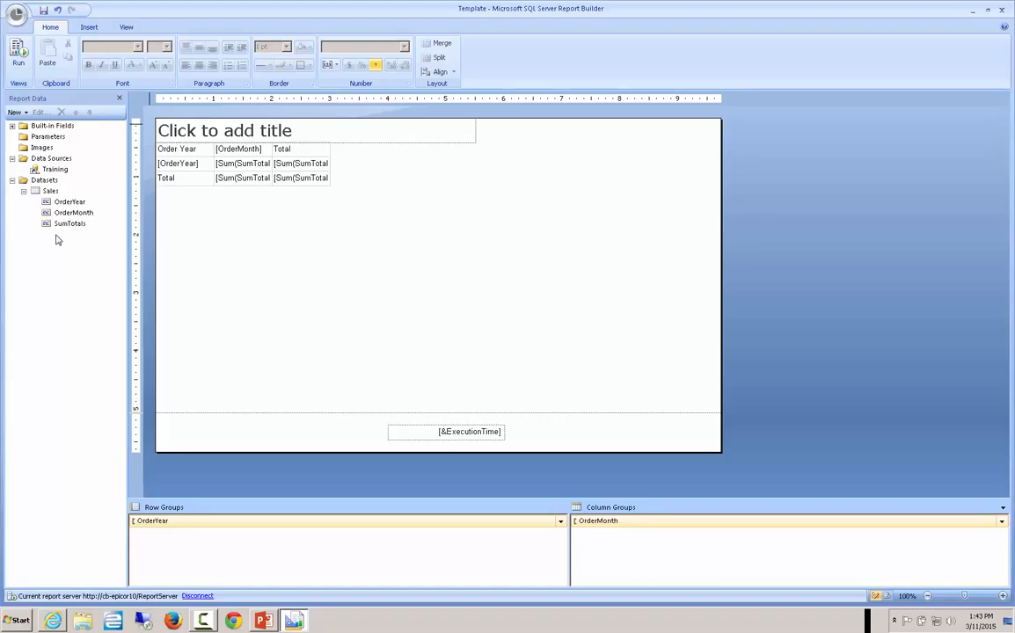
# - Insert a column to the right of the matrix's Total column and widen it to about 2 inches
pyautogui.click(297, 149)
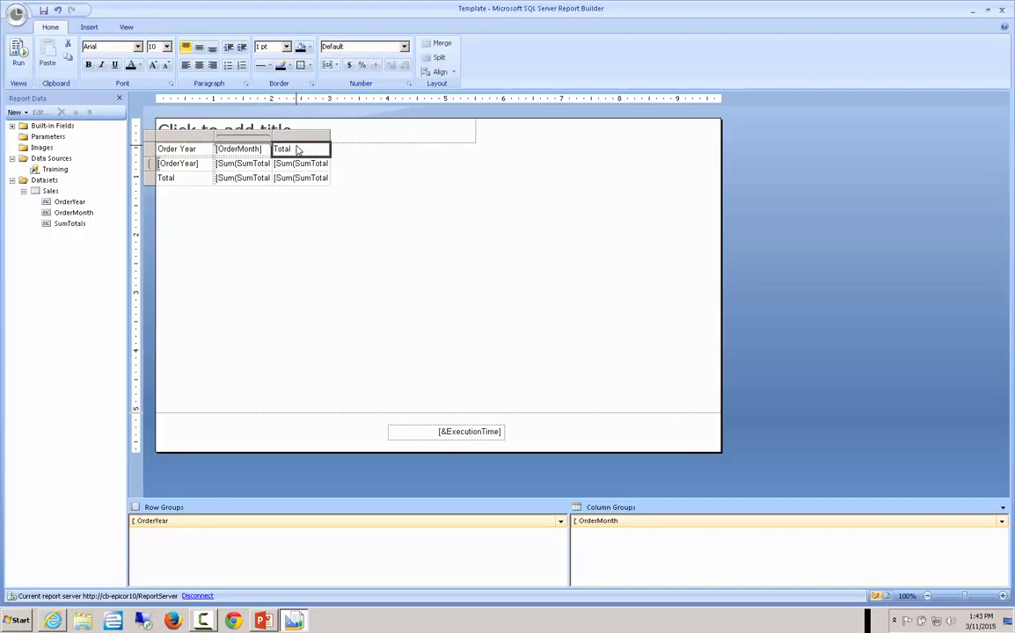
pyautogui.click(300, 138)
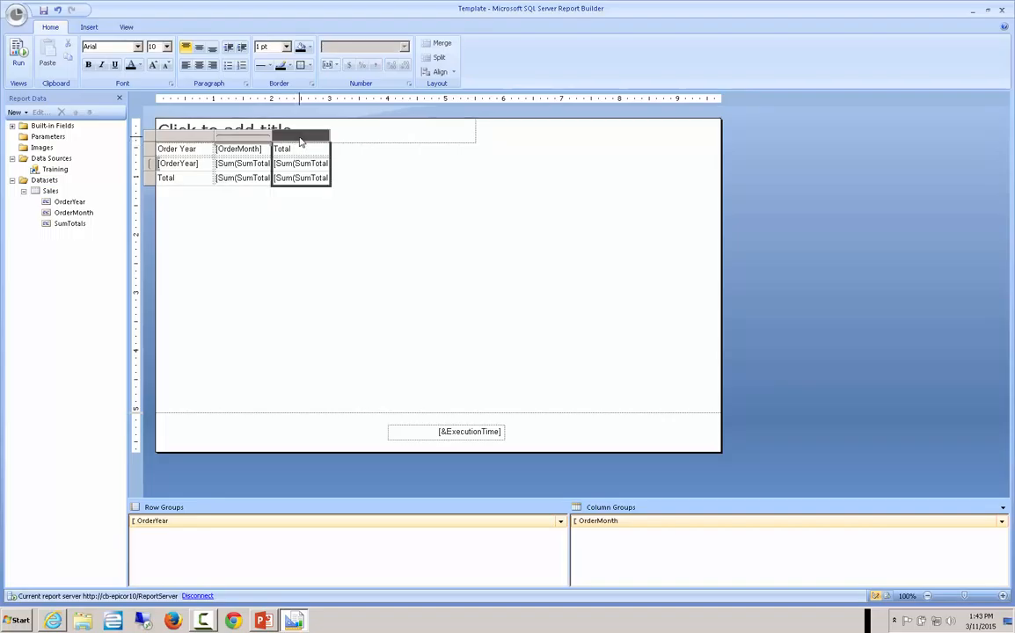
pyautogui.rightClick(300, 141)
pyautogui.moveTo(387, 145)
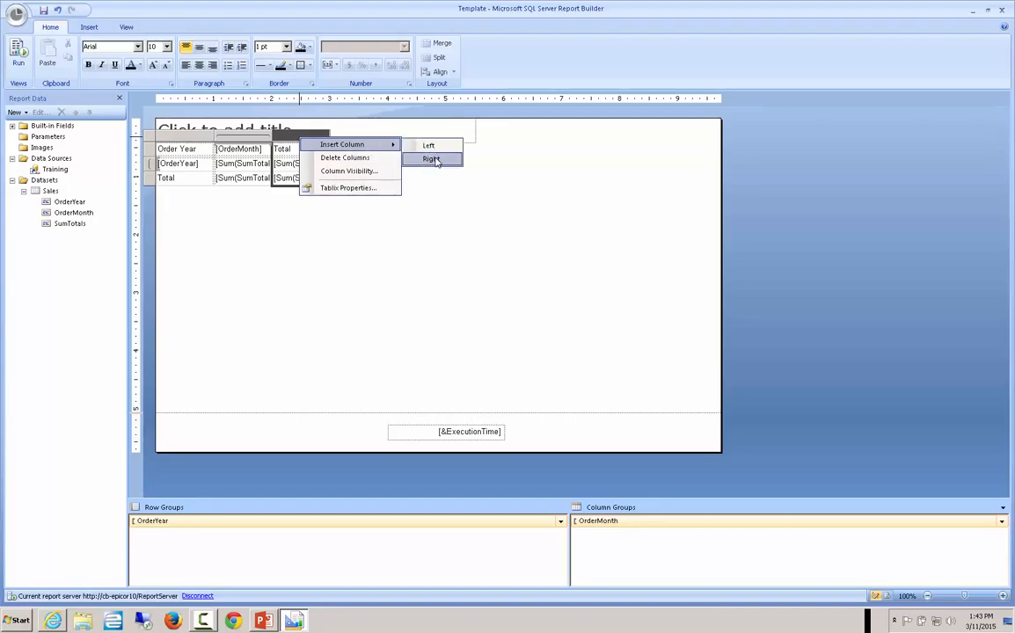
pyautogui.click(431, 159)
pyautogui.click(392, 137)
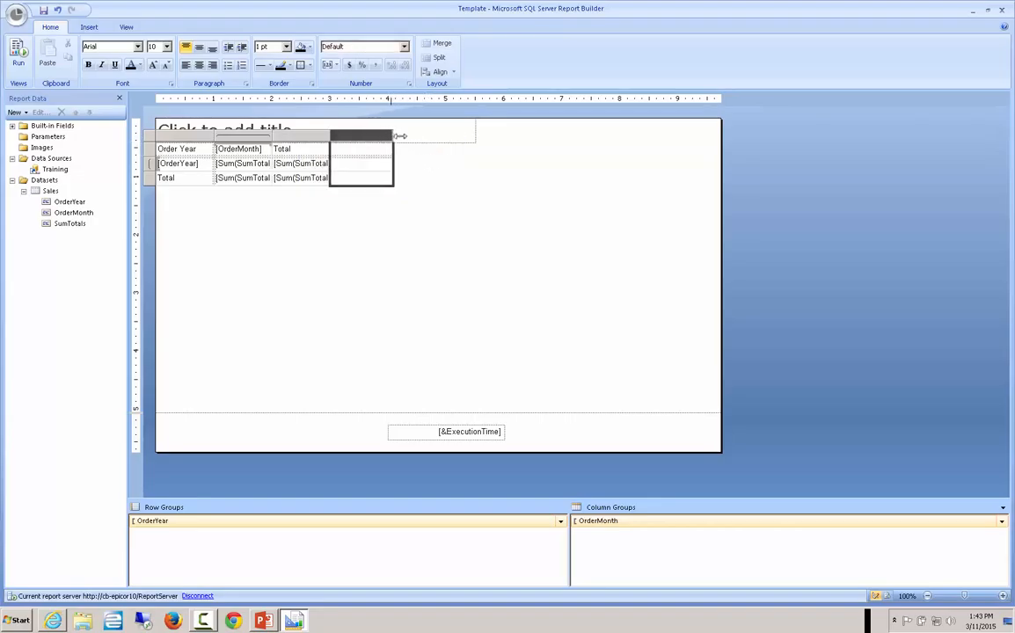
pyautogui.moveTo(400, 137); pyautogui.dragTo(446, 136)
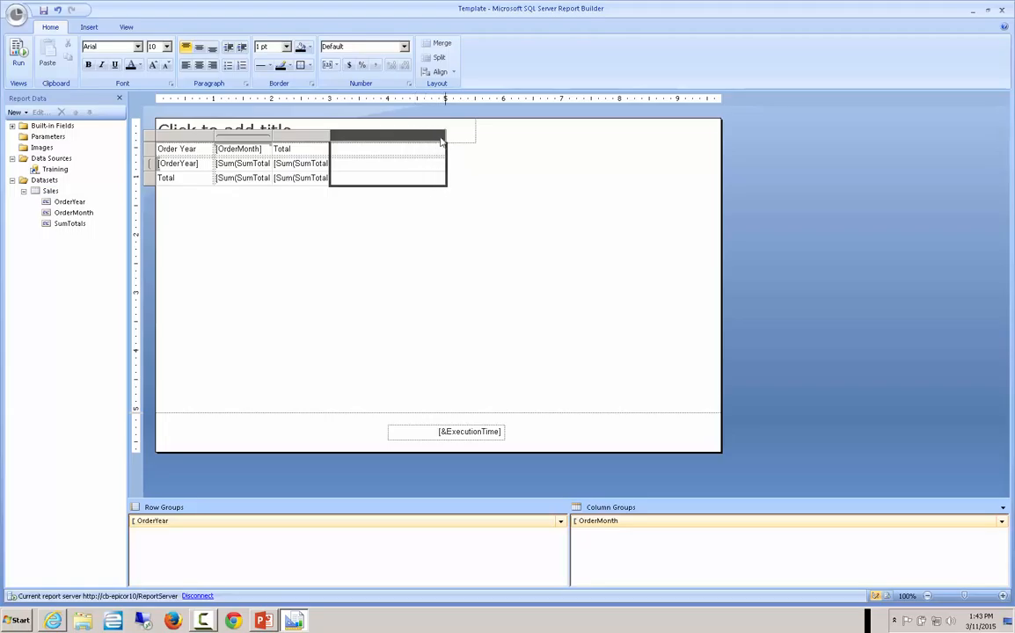
# - Insert a basic line sparkline into the OrderYear row of the new empty matrix column
pyautogui.click(87, 28)
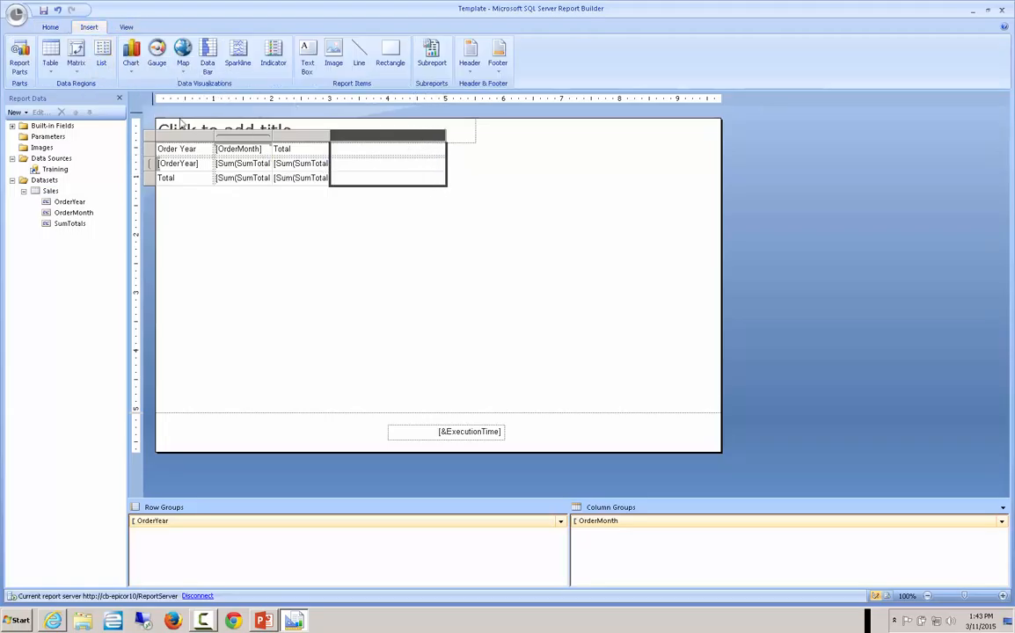
pyautogui.click(238, 57)
pyautogui.click(386, 164)
pyautogui.click(434, 258)
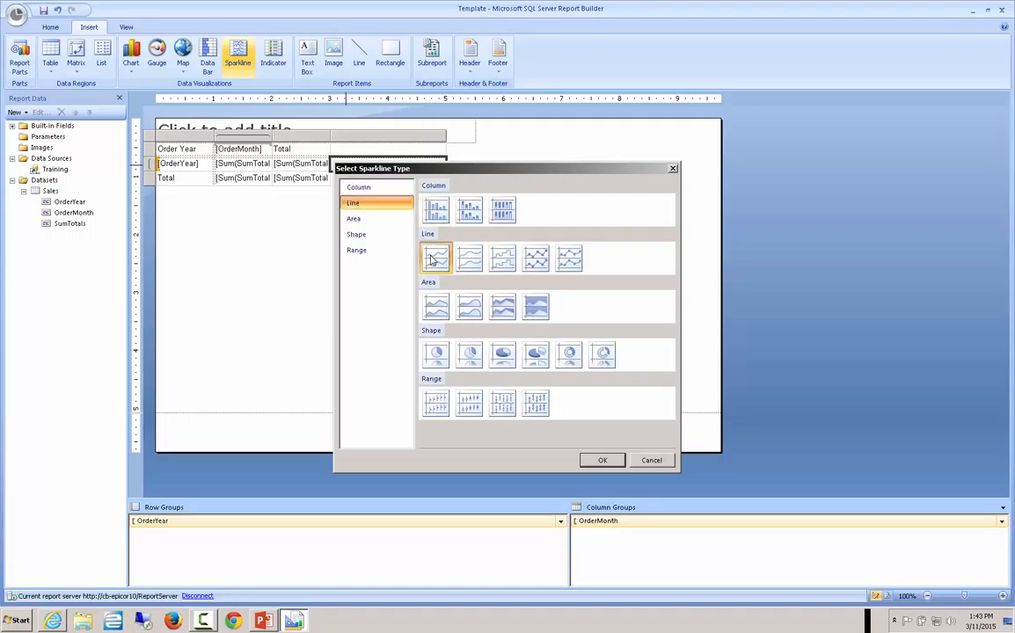
pyautogui.click(599, 460)
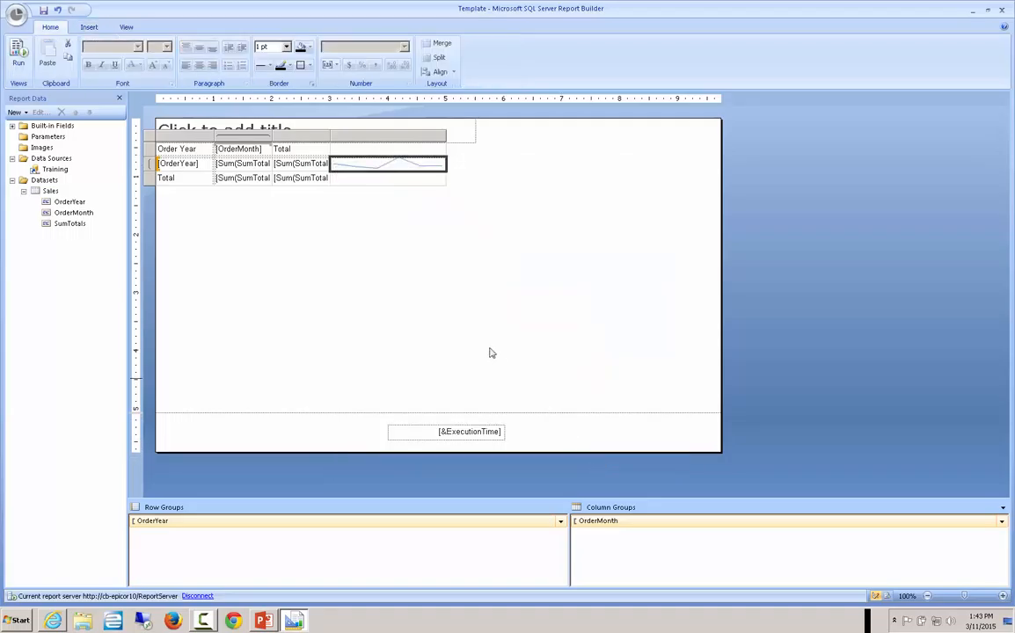
# - Add SumTotals as the sparkline's value and preview the report before returning to the design
pyautogui.click(385, 168)
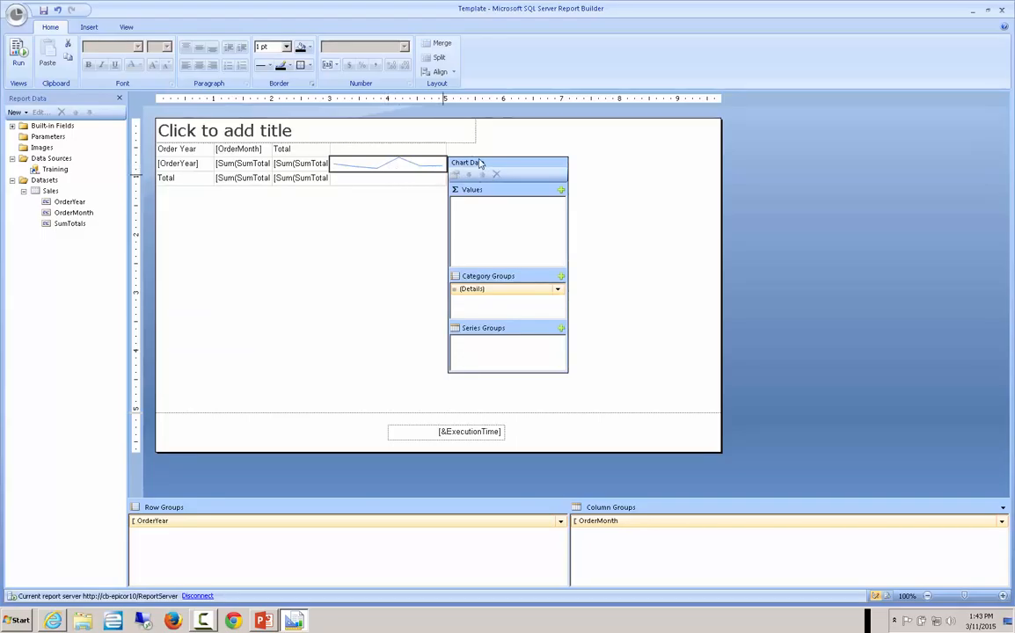
pyautogui.click(561, 190)
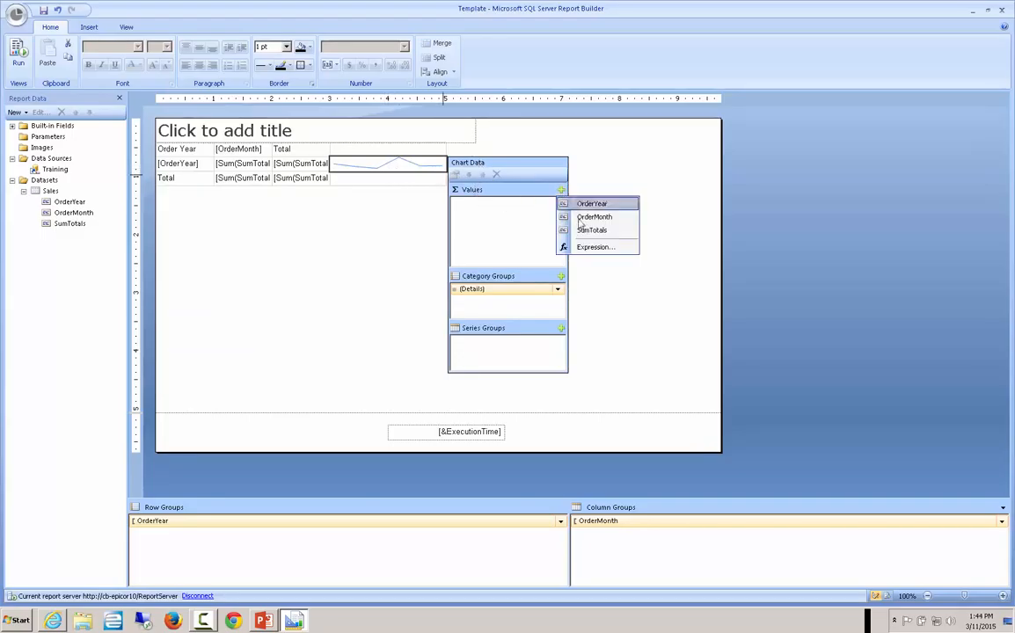
pyautogui.click(591, 228)
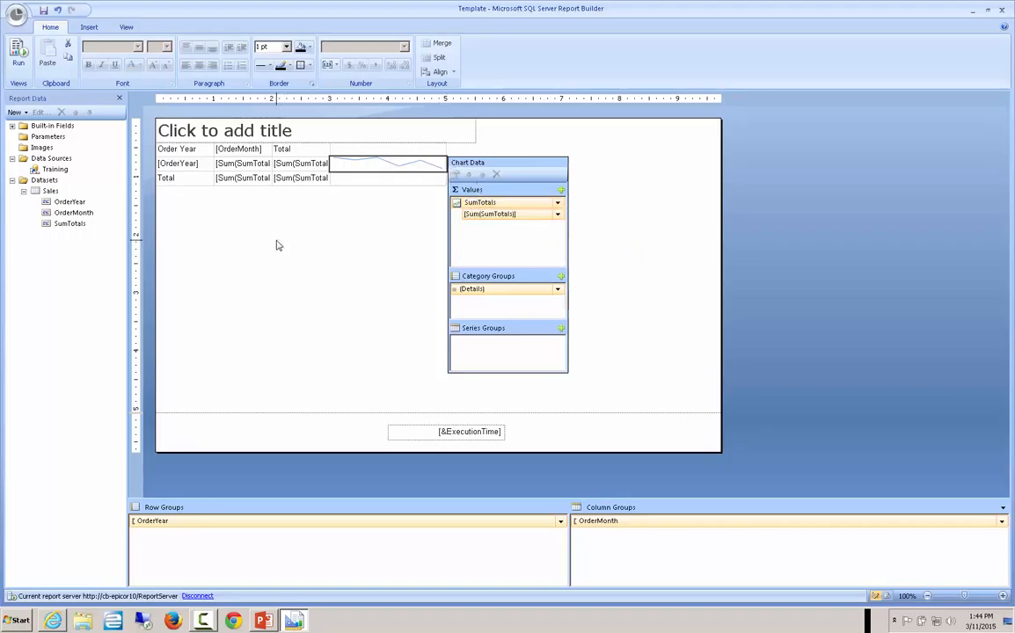
pyautogui.click(18, 52)
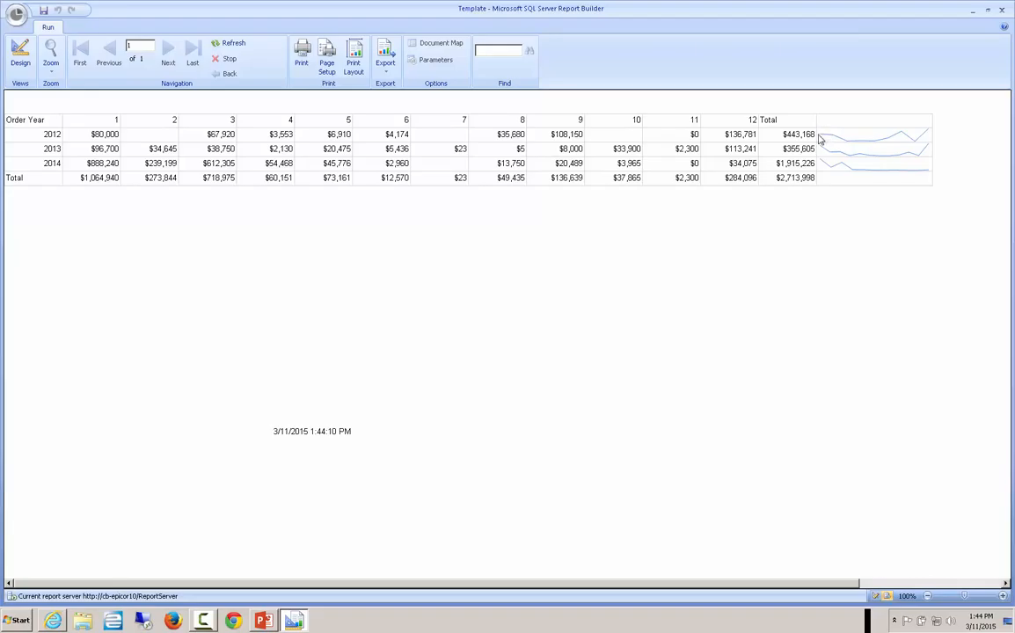
pyautogui.click(19, 53)
# - Insert another column to the right of the sparkline column and widen it to about 2 inches
pyautogui.click(408, 146)
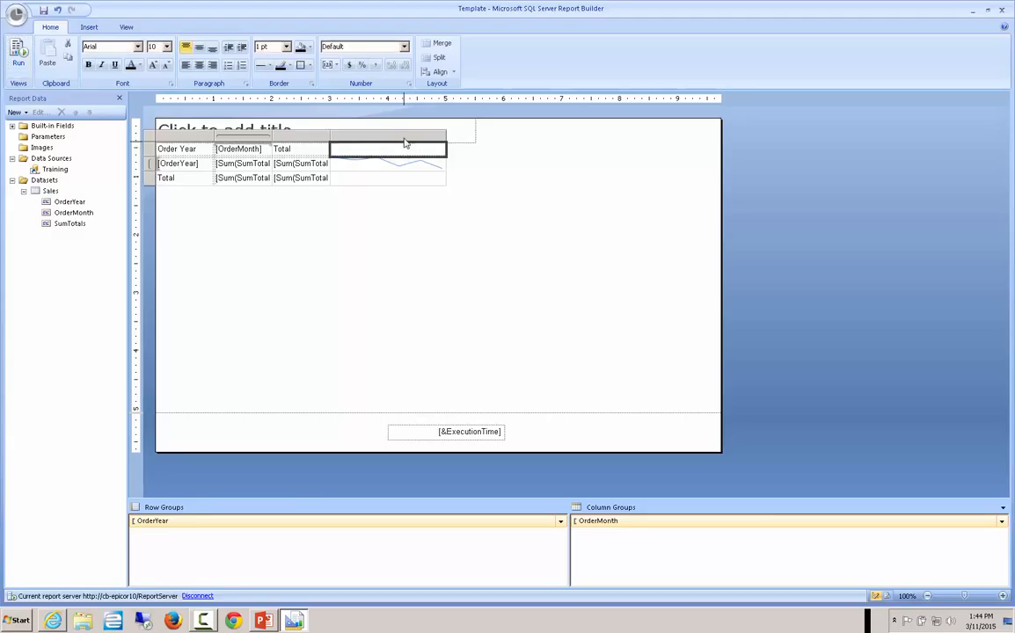
pyautogui.click(408, 134)
pyautogui.rightClick(405, 136)
pyautogui.moveTo(433, 149)
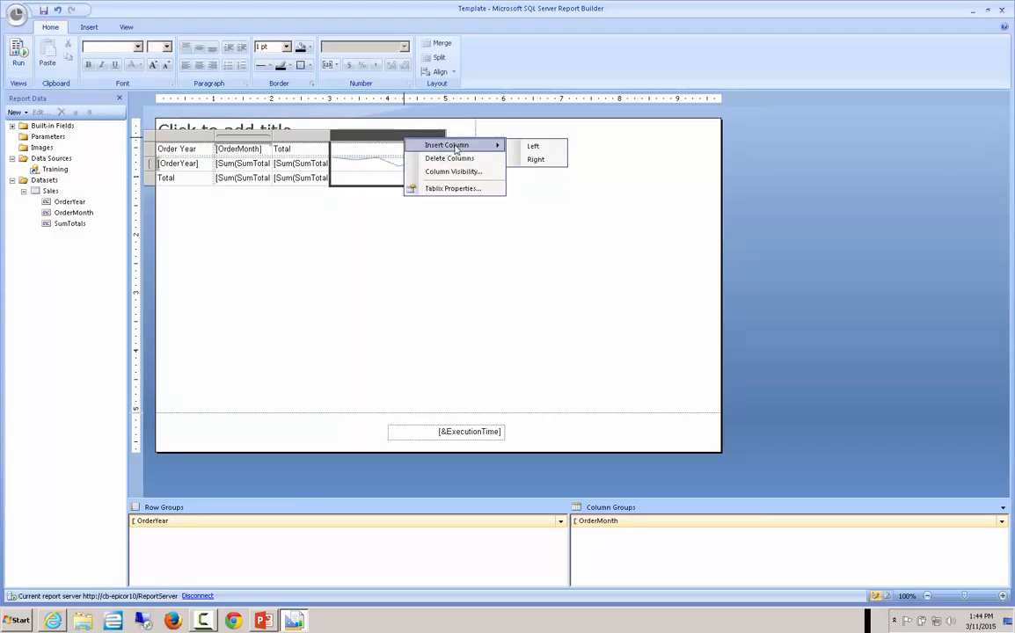
pyautogui.click(526, 159)
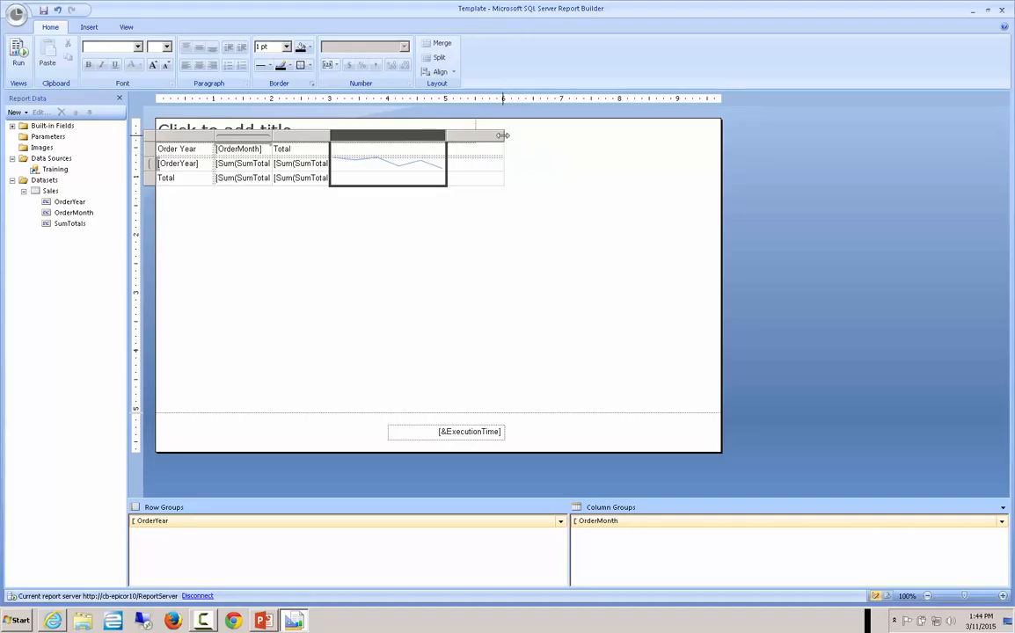
pyautogui.moveTo(504, 135); pyautogui.dragTo(566, 135)
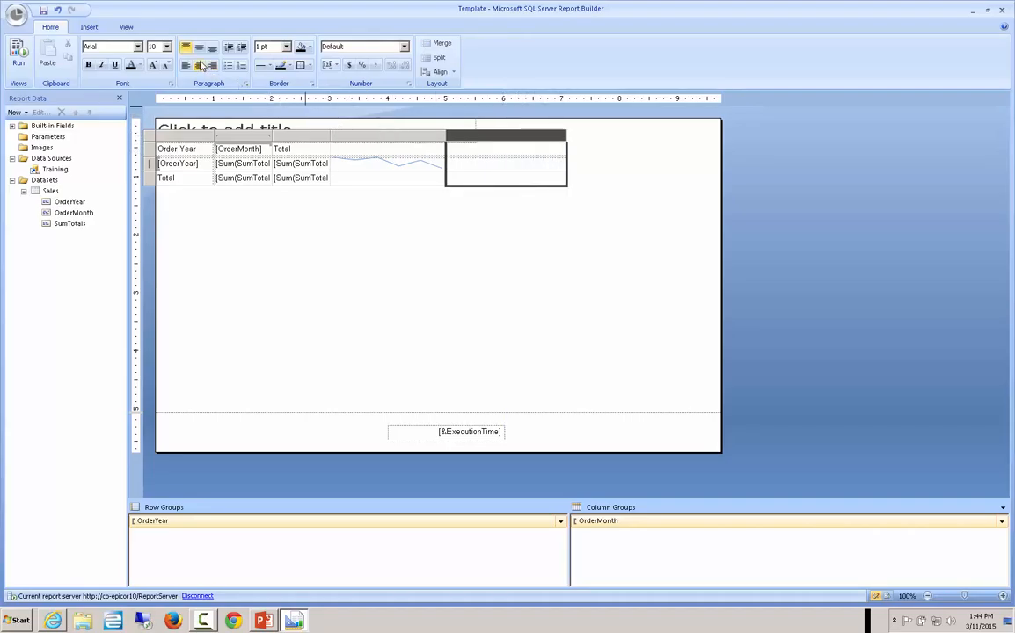
# - Insert a basic data bar into the OrderYear row of the last matrix column
pyautogui.click(89, 28)
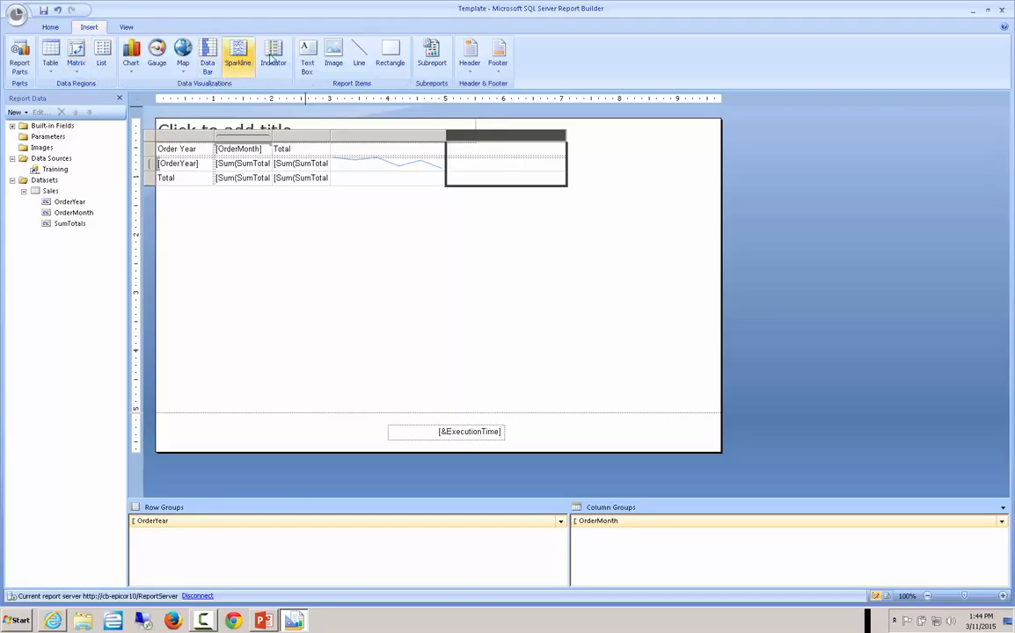
pyautogui.click(206, 53)
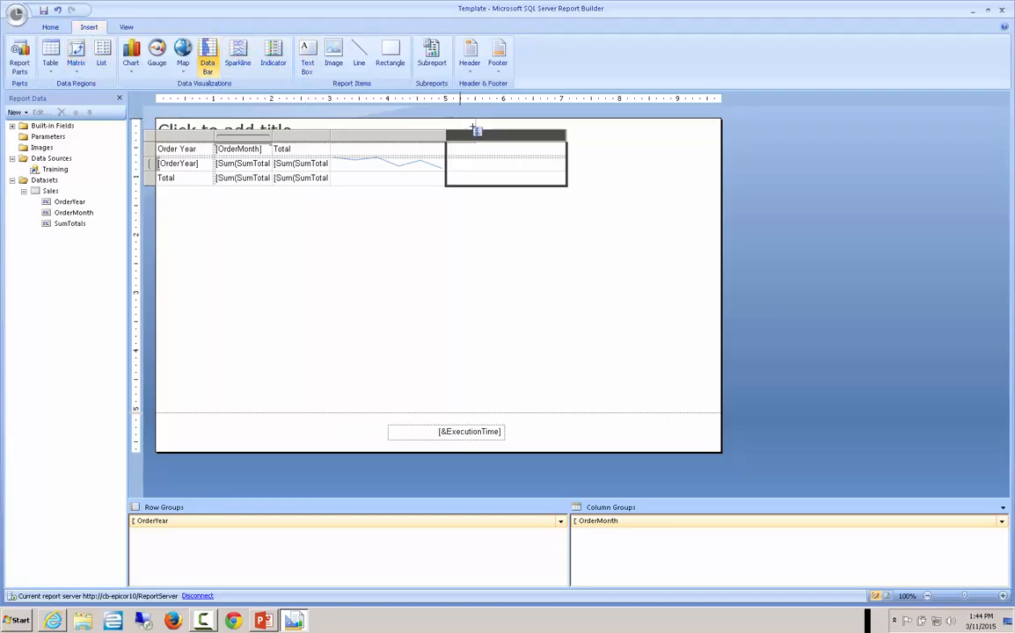
pyautogui.click(457, 164)
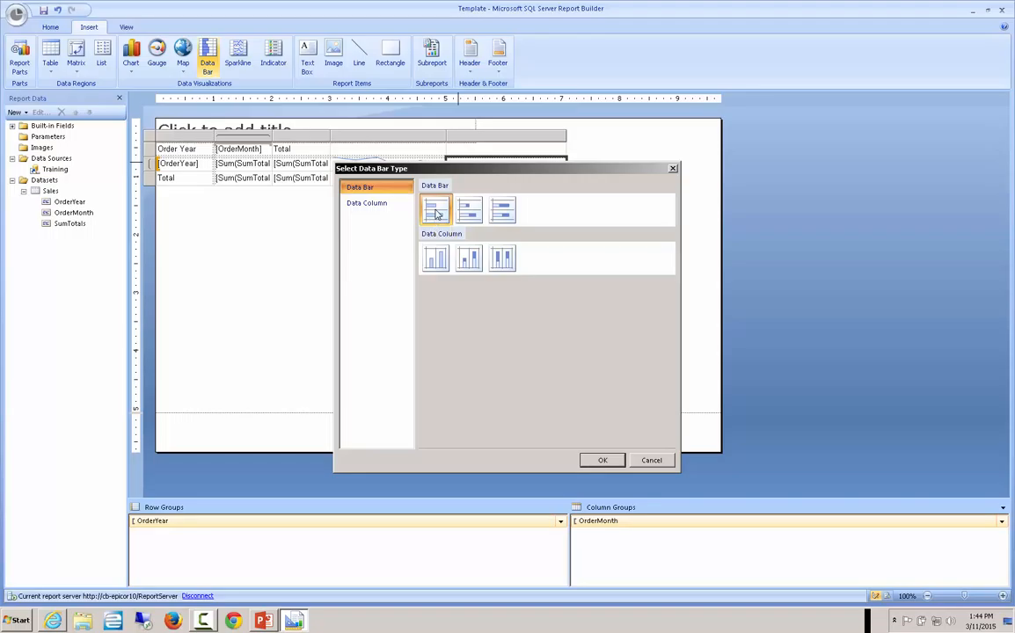
pyautogui.click(603, 463)
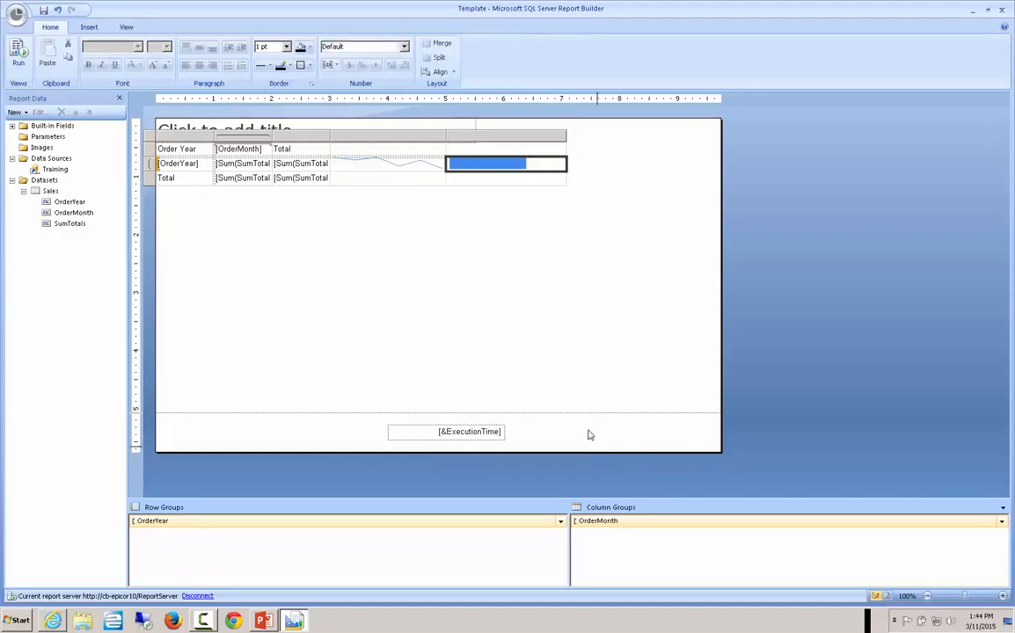
# - Add SumTotals as the data bar's value and preview the report across its full width
pyautogui.click(485, 166)
pyautogui.click(681, 191)
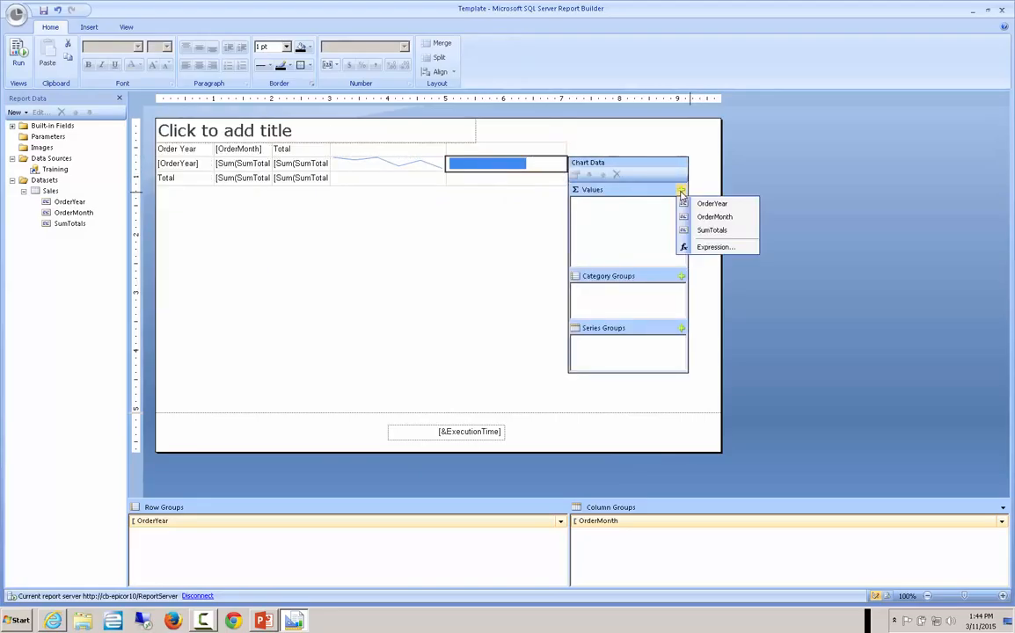
pyautogui.click(695, 229)
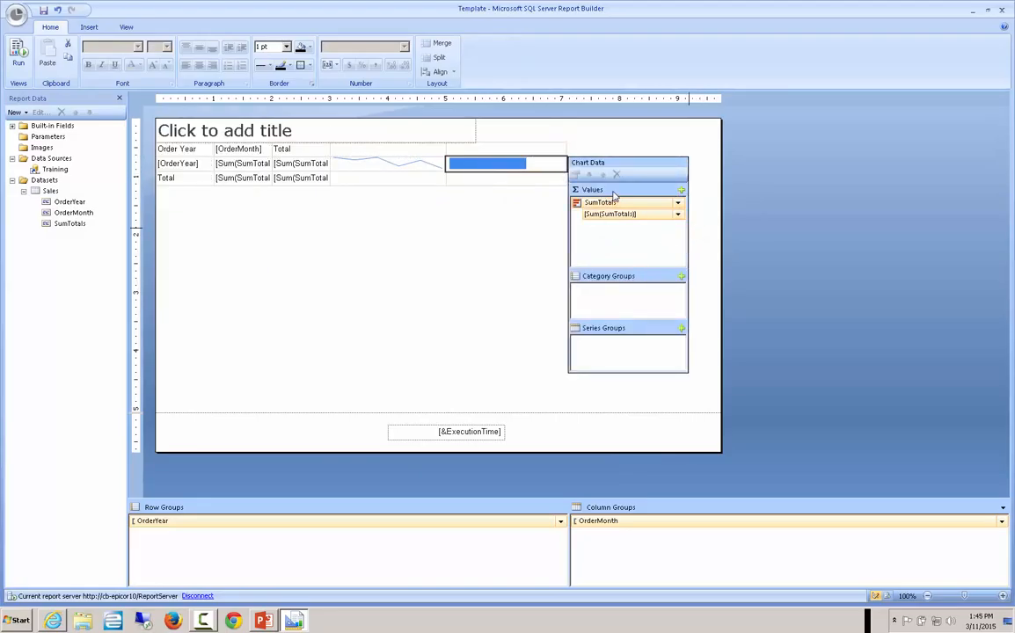
pyautogui.click(17, 52)
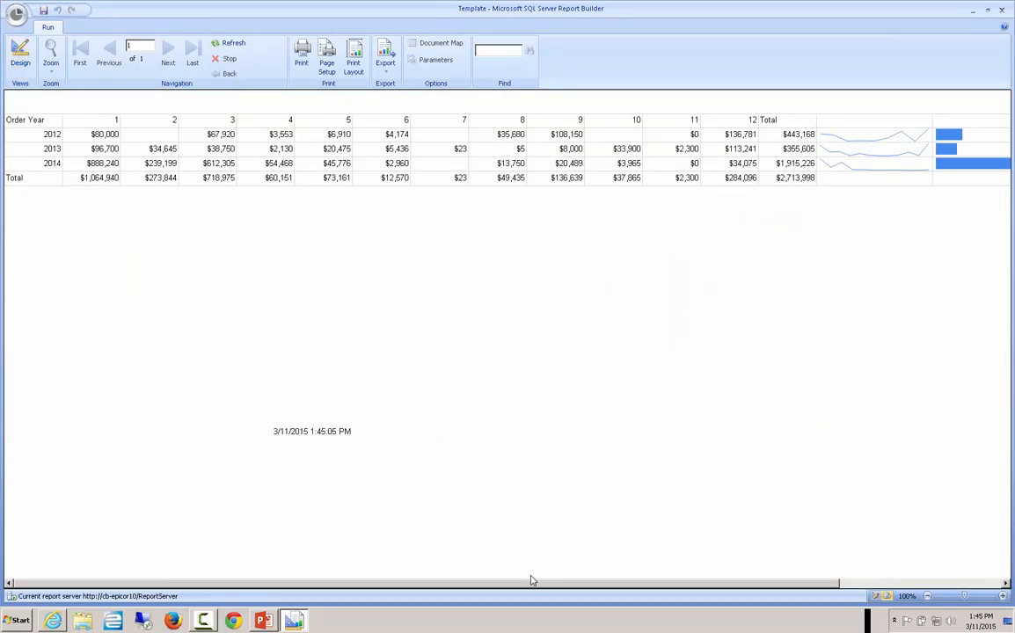
pyautogui.moveTo(535, 583); pyautogui.dragTo(708, 605)
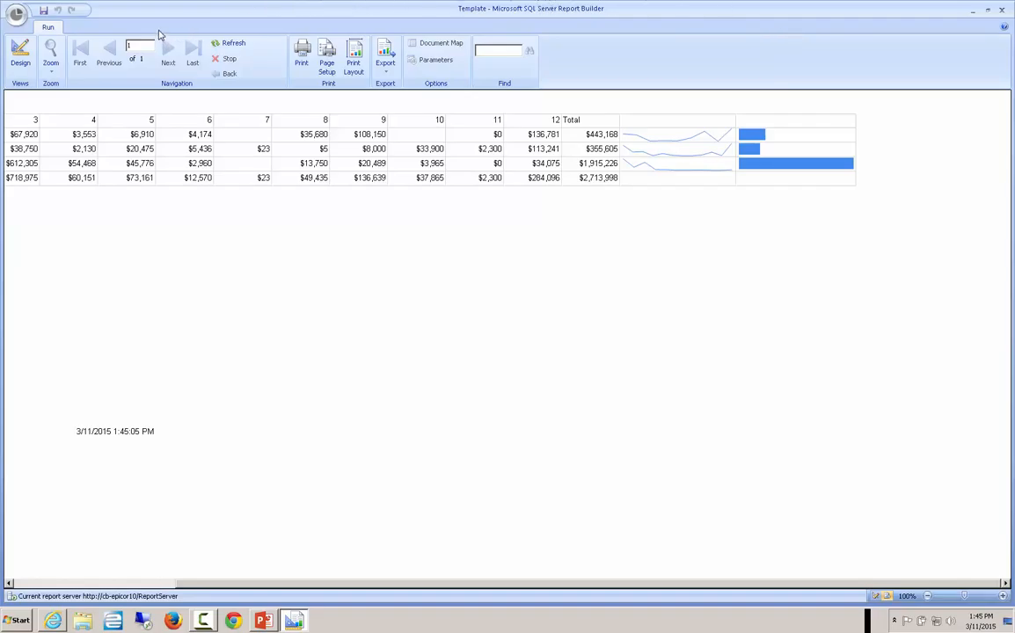
# - Open the IndicatorTemplate report from the report server and expand its datasets and data sources
pyautogui.click(17, 17)
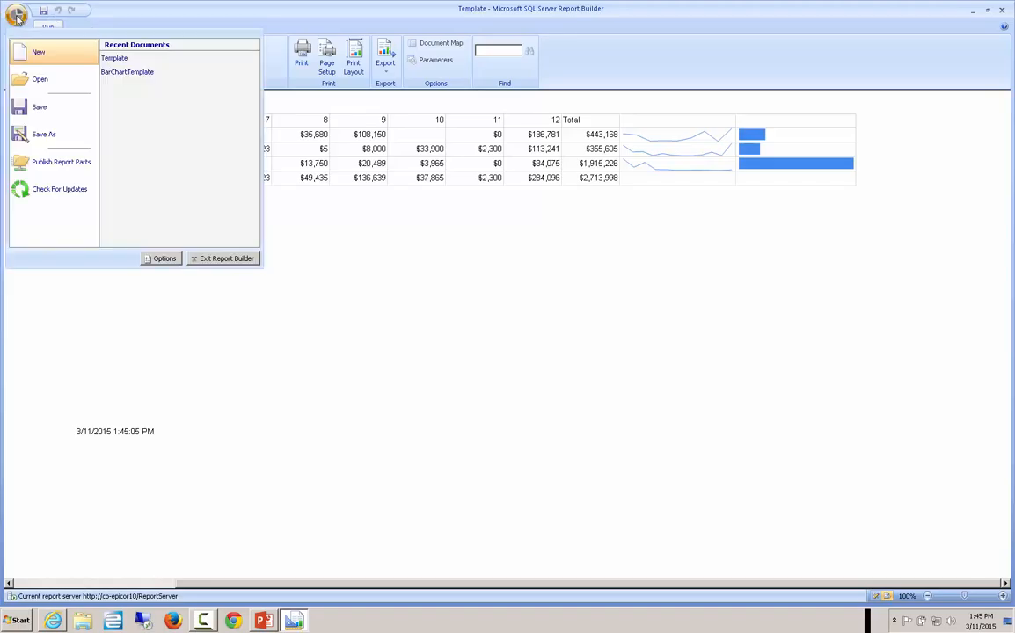
pyautogui.click(40, 75)
pyautogui.click(555, 348)
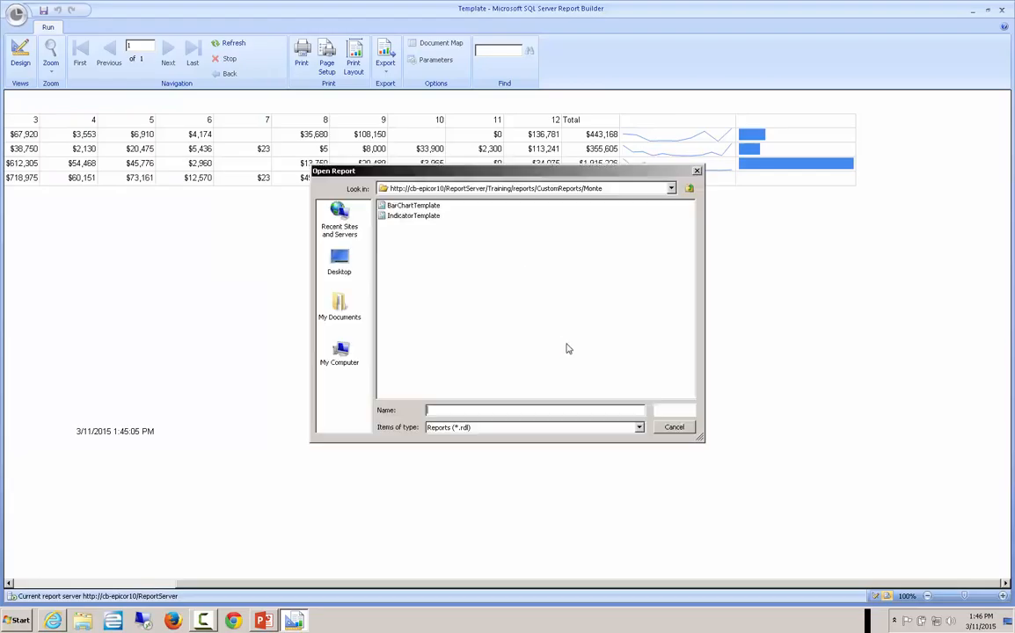
pyautogui.click(413, 216)
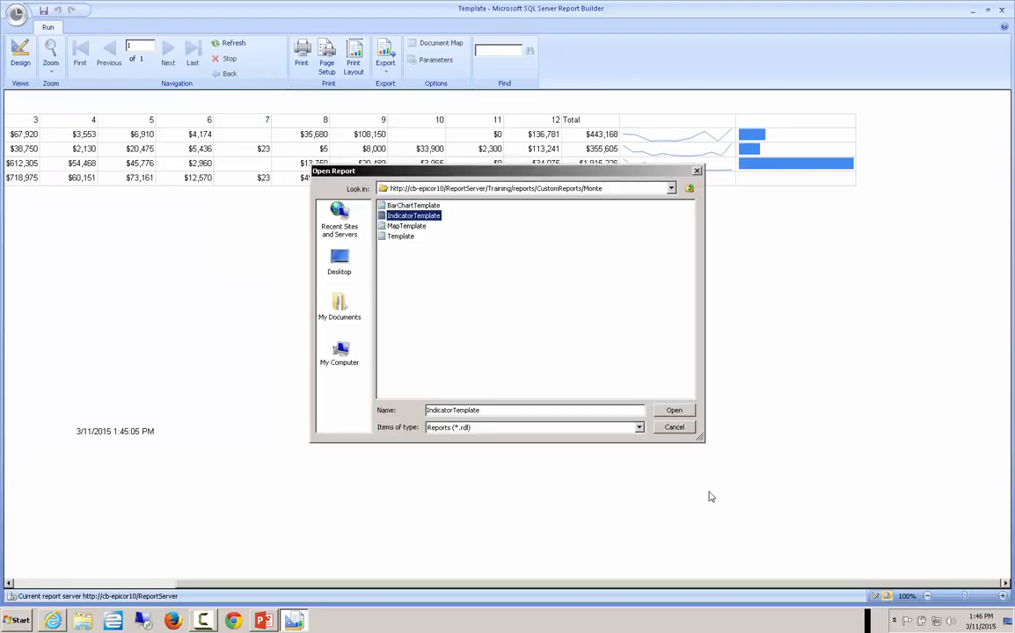
pyautogui.click(673, 411)
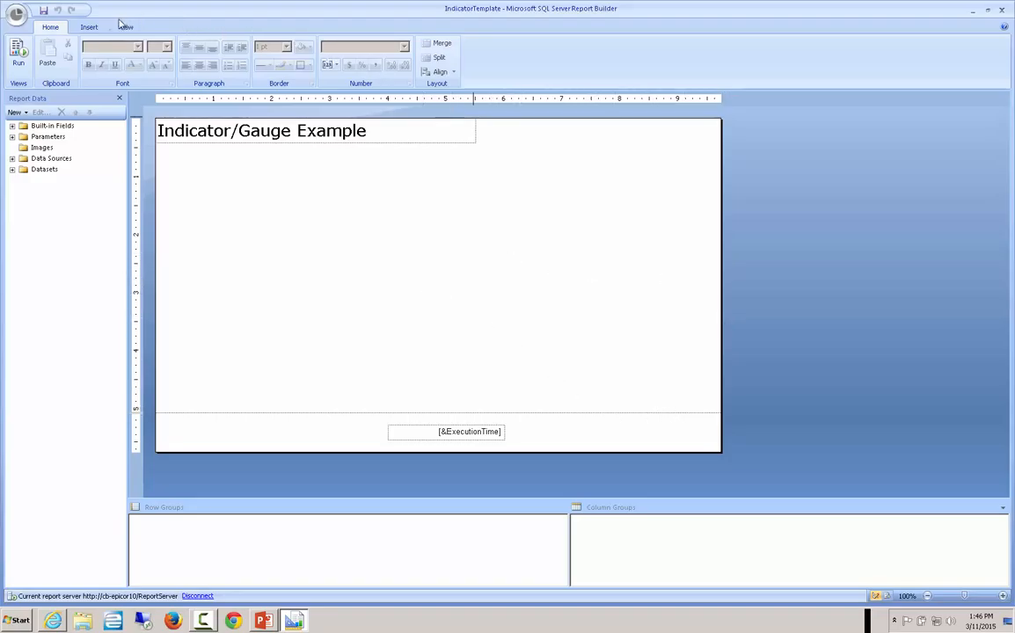
pyautogui.click(12, 169)
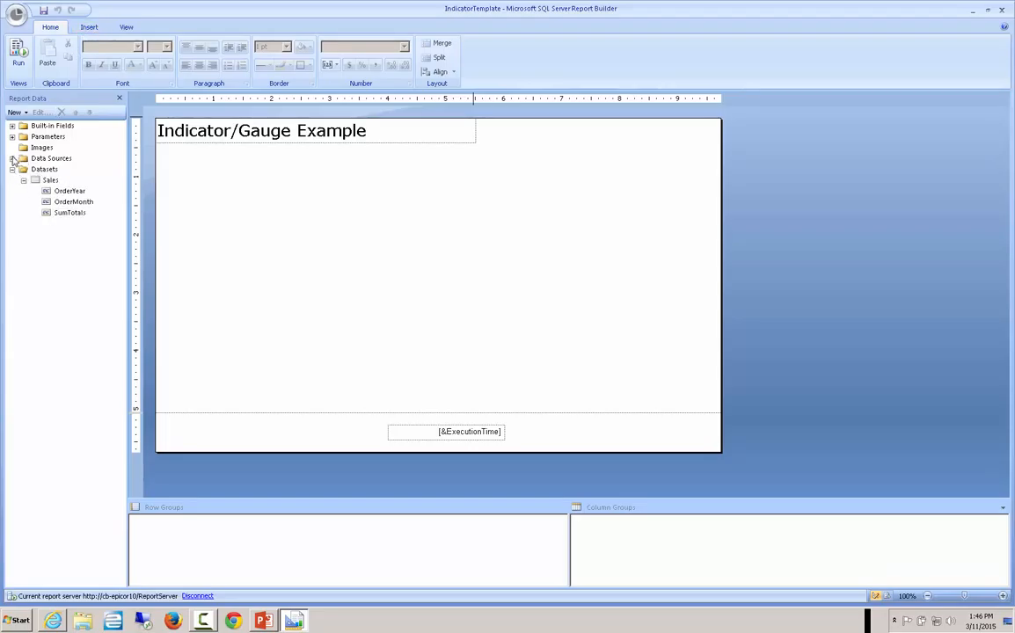
pyautogui.click(13, 159)
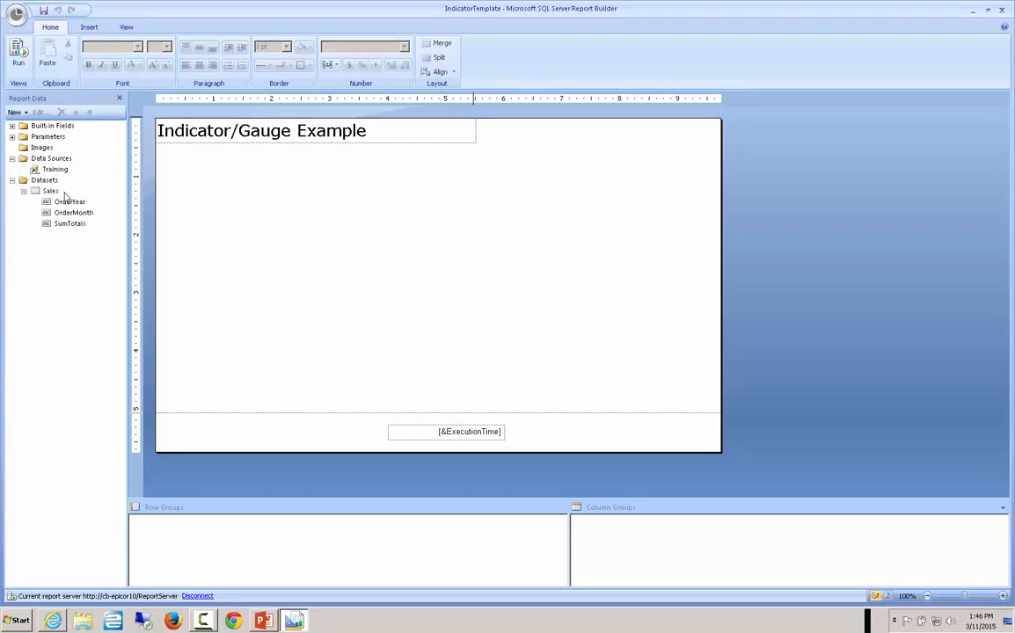
# - Start a Matrix Wizard matrix in the Indicator/Gauge Example report, based on the existing Sales dataset
pyautogui.click(89, 29)
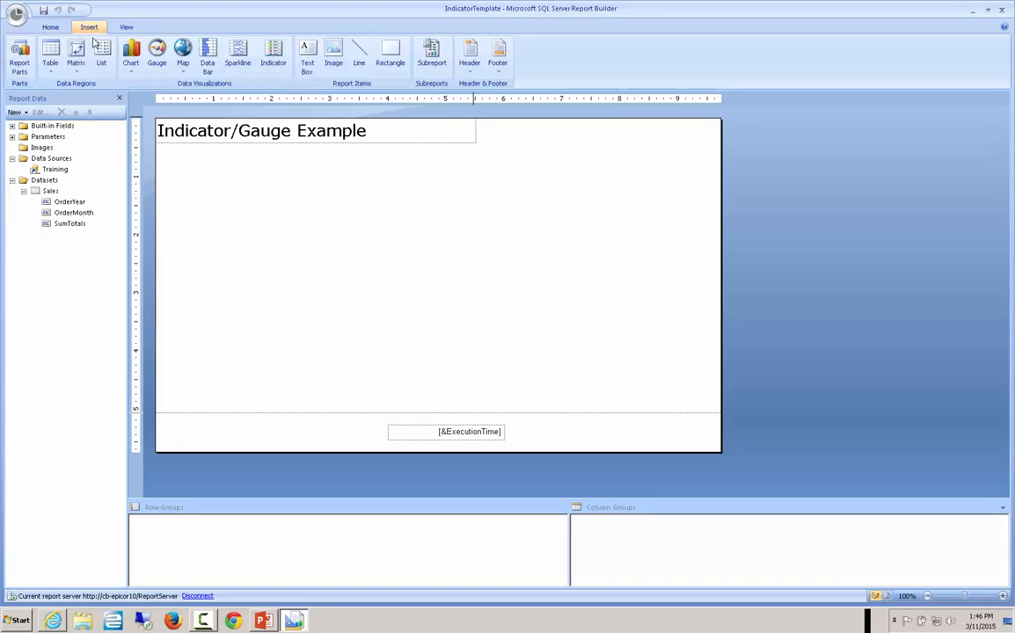
pyautogui.click(78, 69)
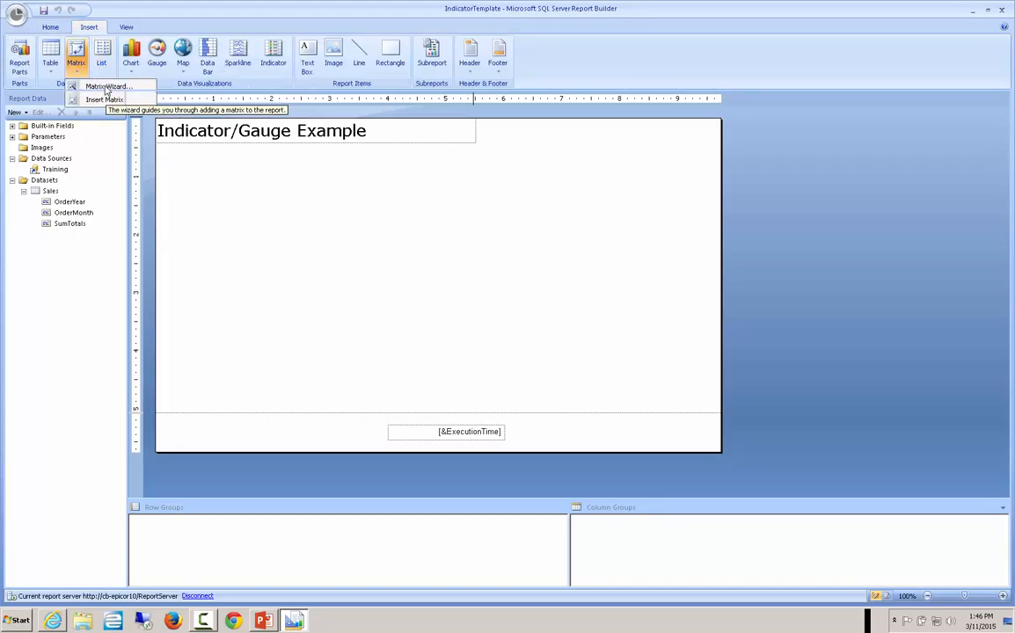
pyautogui.click(96, 84)
pyautogui.click(369, 205)
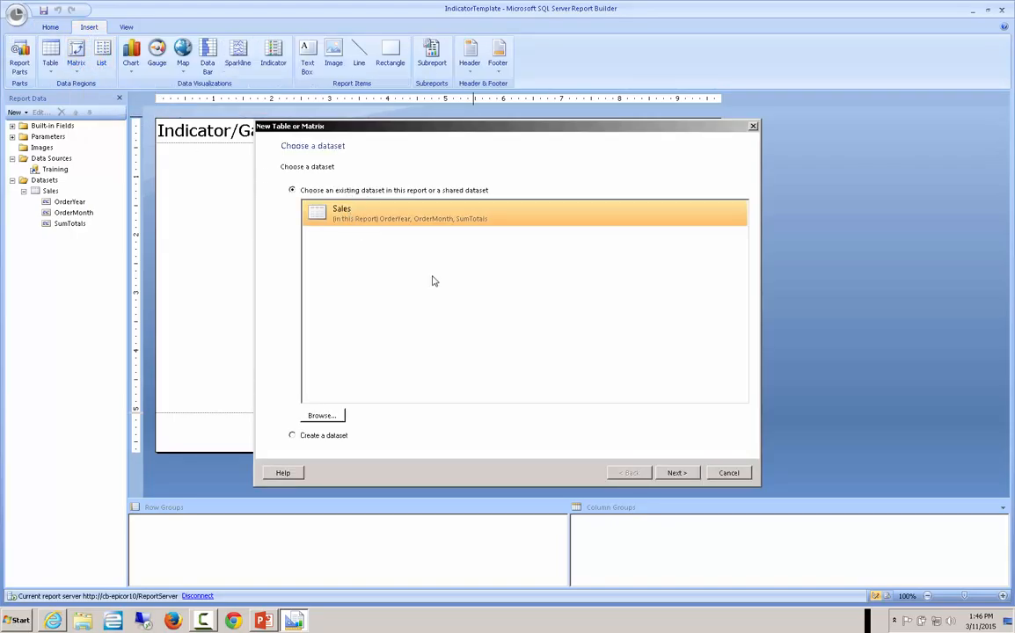
pyautogui.click(674, 472)
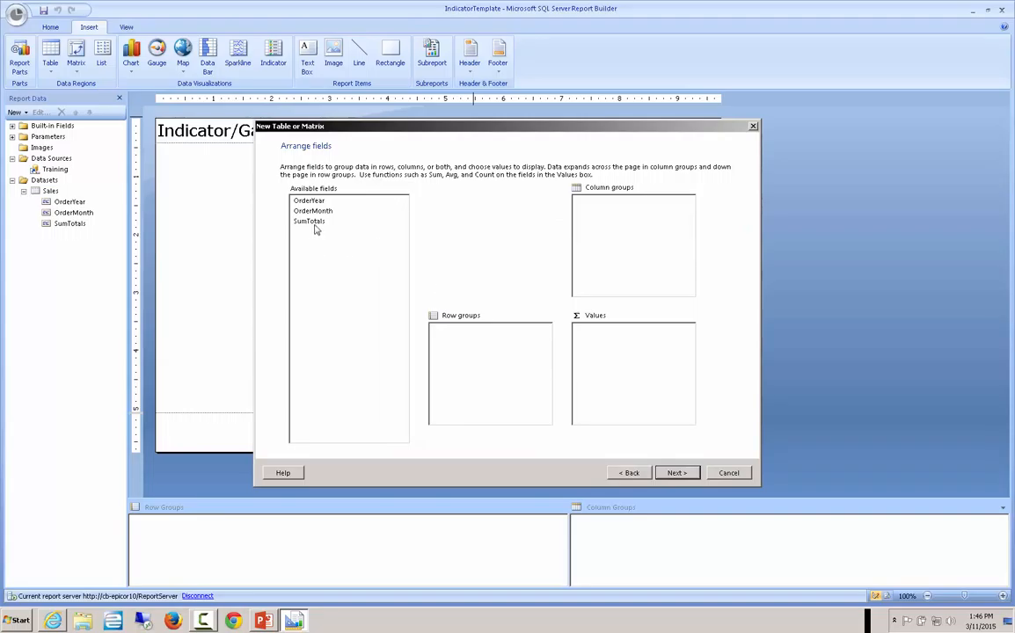
# - Arrange the matrix with OrderMonth as column group, OrderYear as row group and SumTotals as values, keeping subtotals and grand totals, and finish the wizard
pyautogui.moveTo(314, 224); pyautogui.dragTo(634, 373)
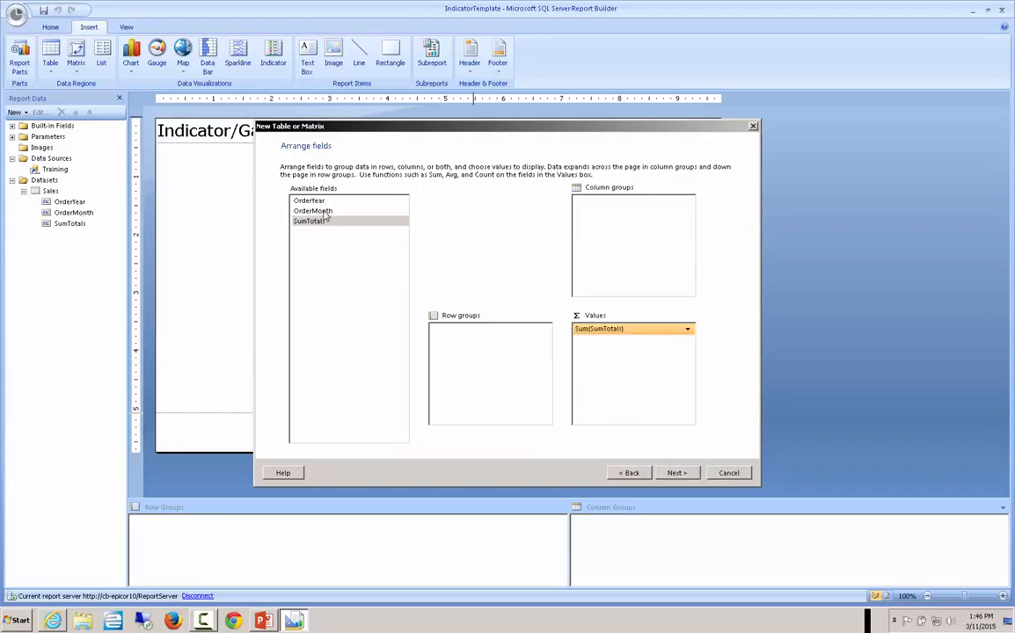
pyautogui.moveTo(324, 212); pyautogui.dragTo(577, 221)
pyautogui.moveTo(297, 200); pyautogui.dragTo(452, 343)
pyautogui.click(676, 473)
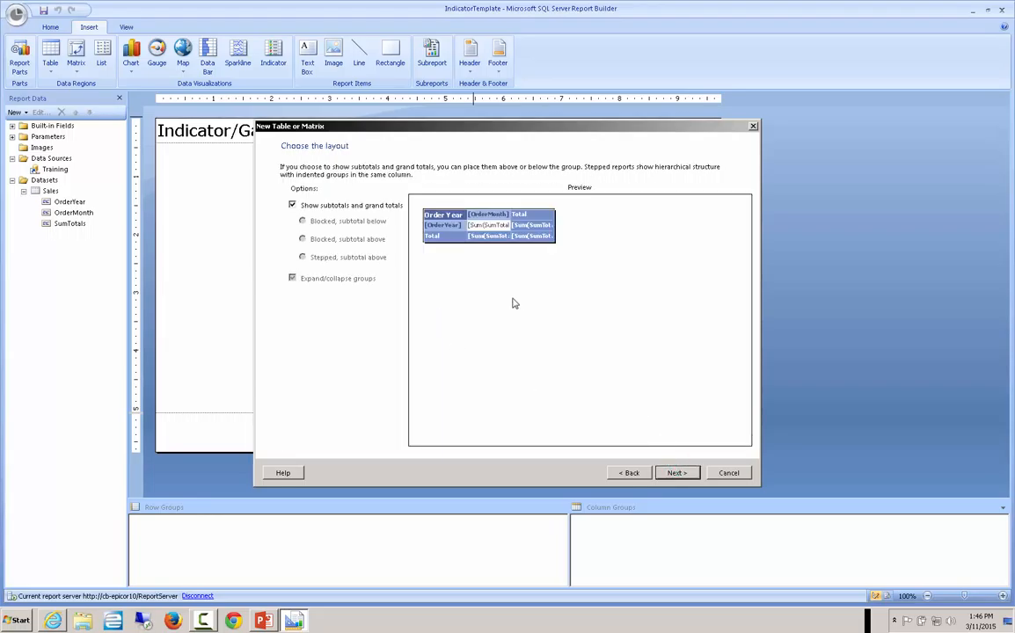
pyautogui.click(679, 474)
pyautogui.click(673, 473)
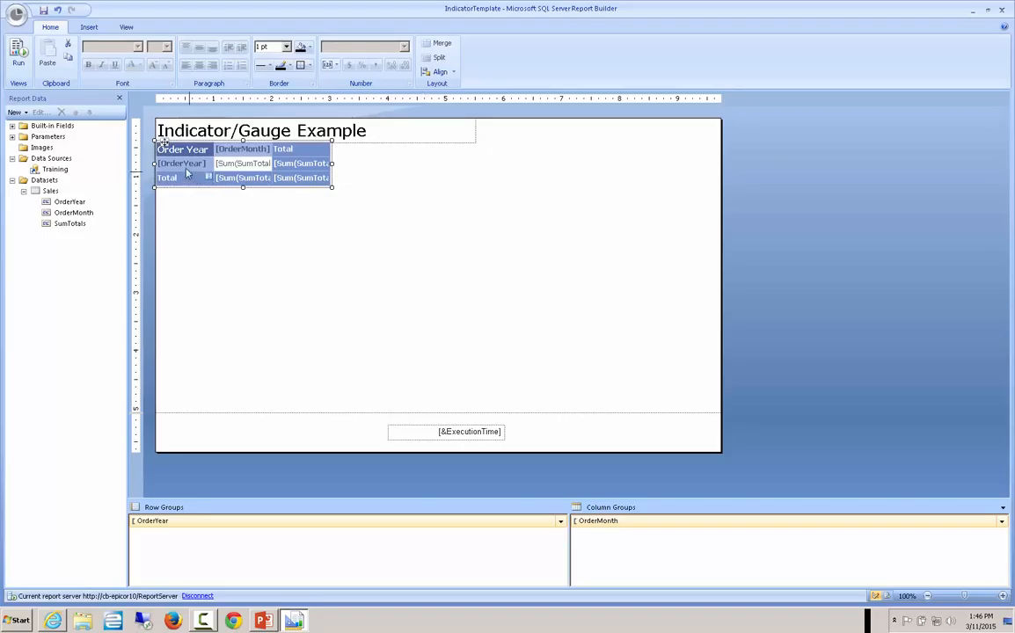
# - Format the four Sum(SumTotals) cells of the matrix as currency without decimals and preview the report
pyautogui.click(238, 164)
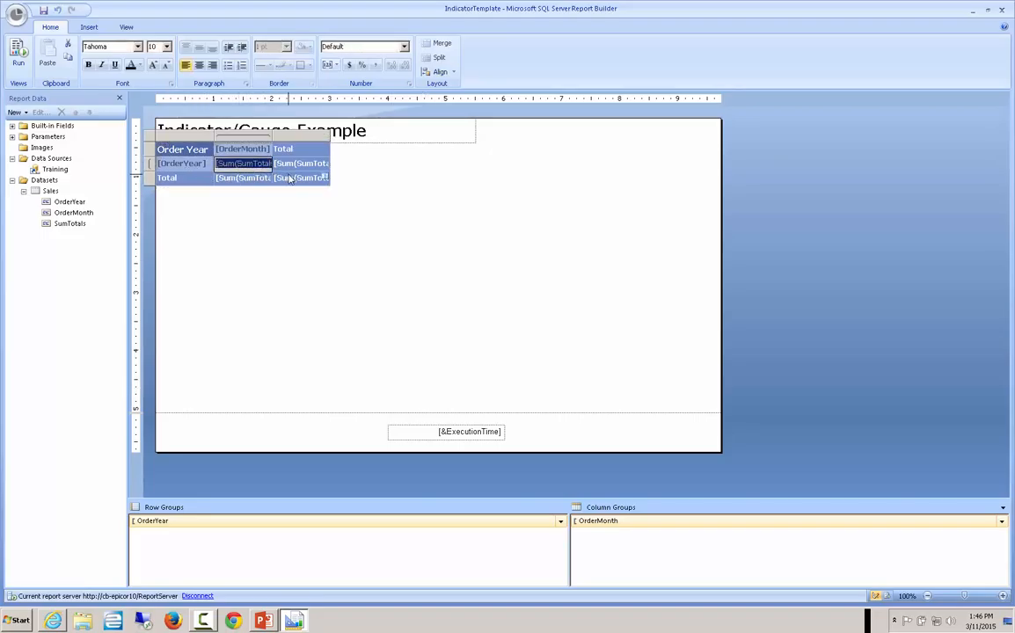
pyautogui.keyDown('shift'); pyautogui.click(289, 179); pyautogui.keyUp('shift')
pyautogui.click(365, 47)
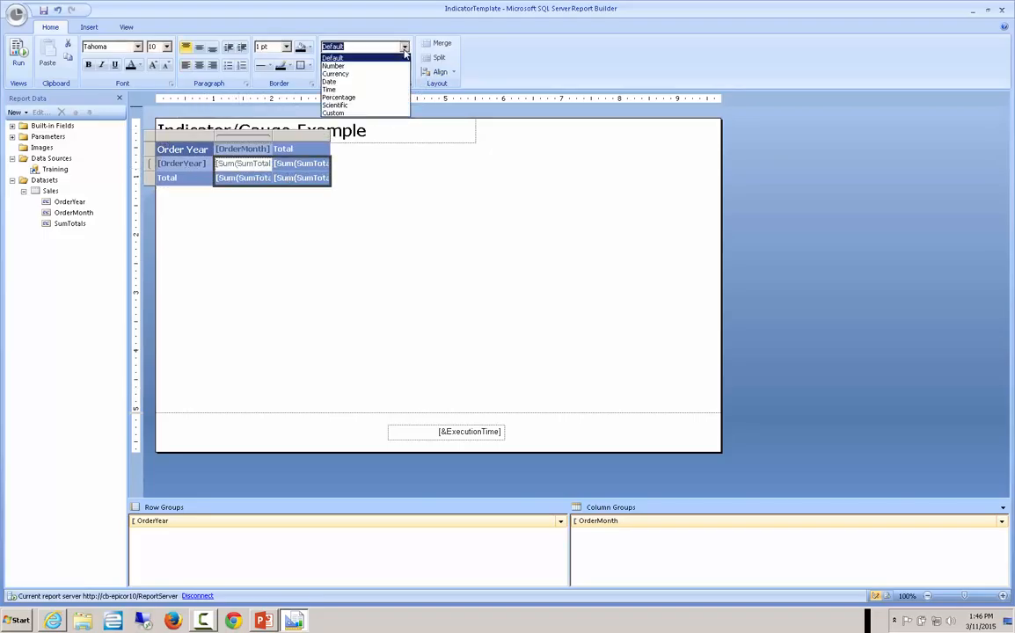
pyautogui.click(356, 74)
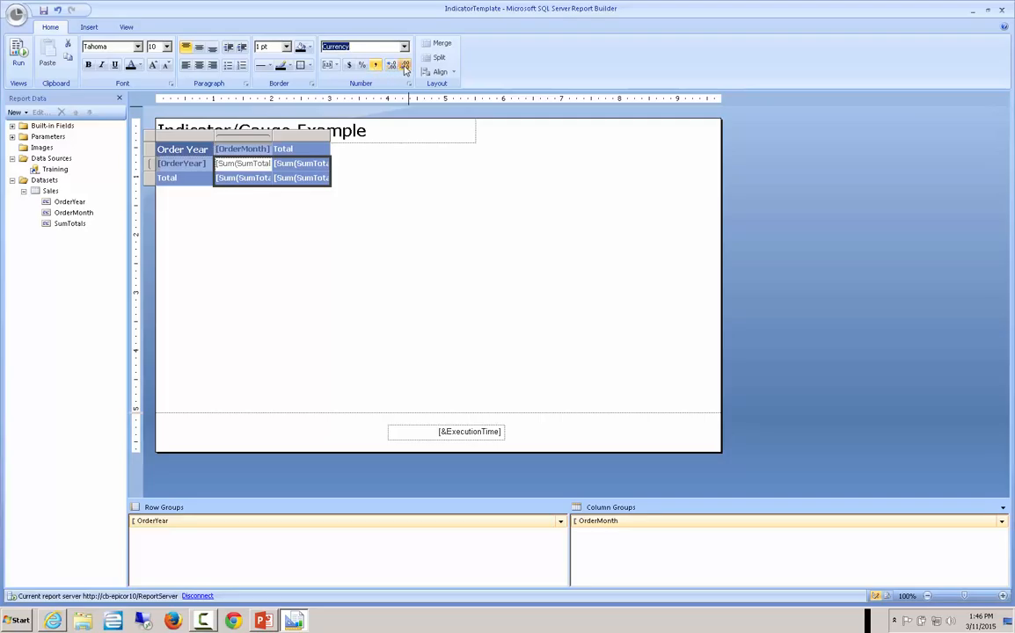
pyautogui.click(21, 56)
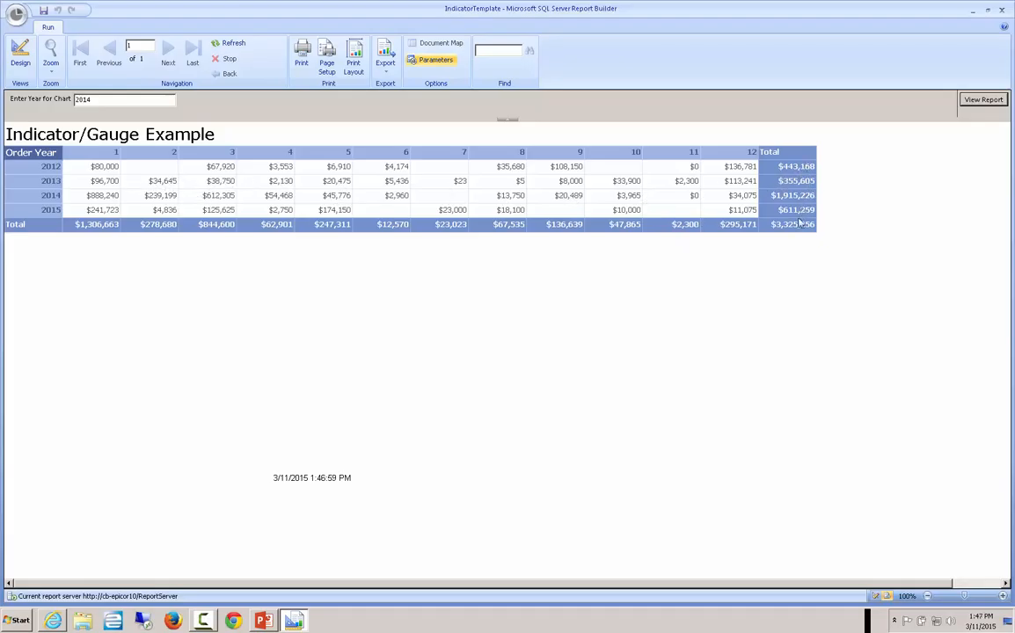
pyautogui.click(19, 55)
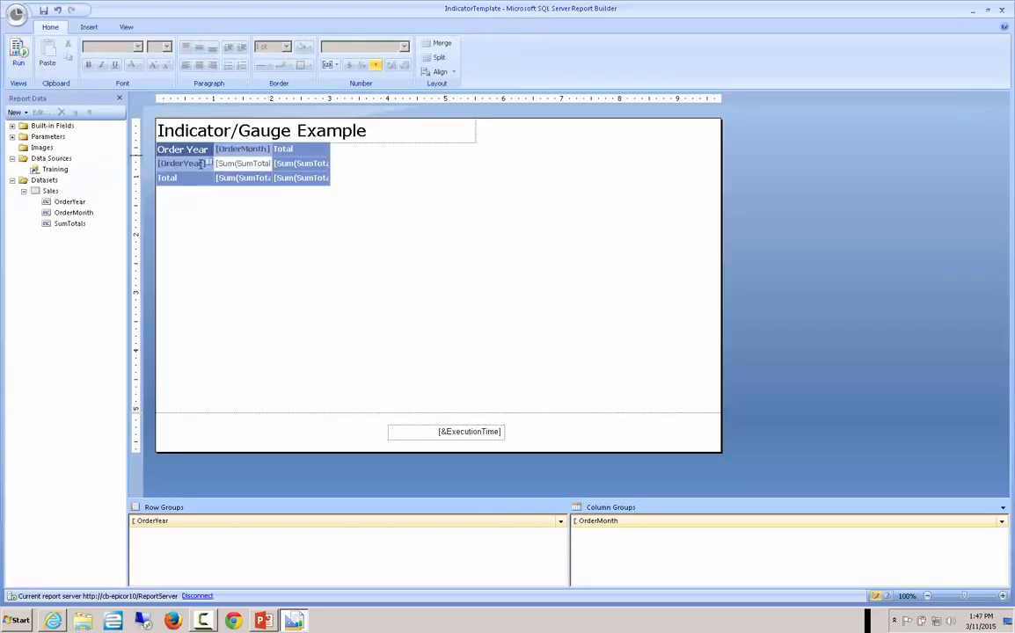
# - Add an empty column after the matrix's Total column and widen it to about 1.5 inches
pyautogui.rightClick(308, 146)
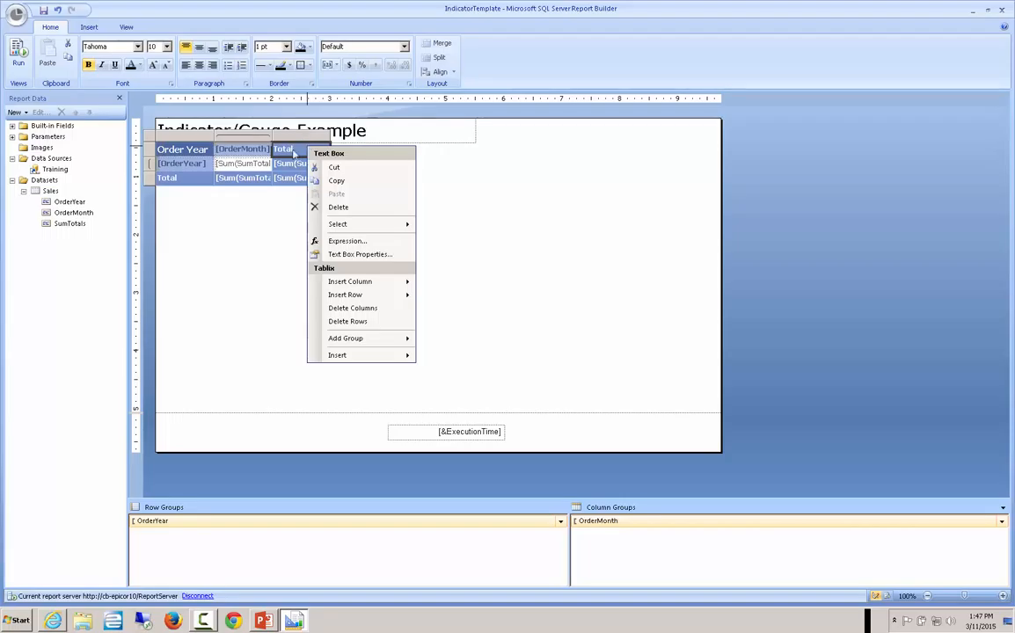
pyautogui.rightClick(300, 139)
pyautogui.moveTo(380, 145)
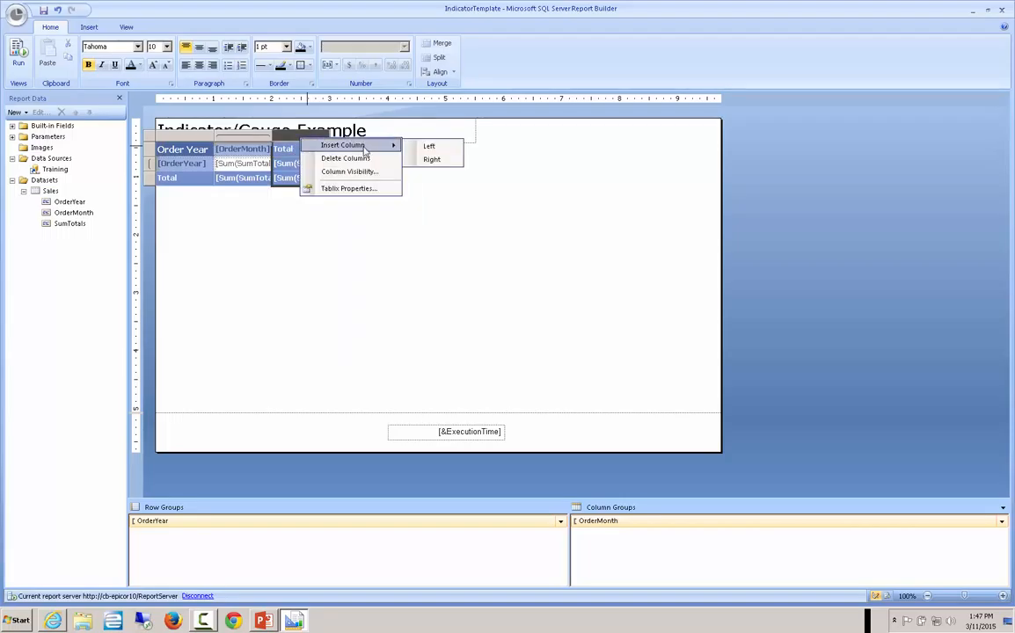
pyautogui.click(434, 160)
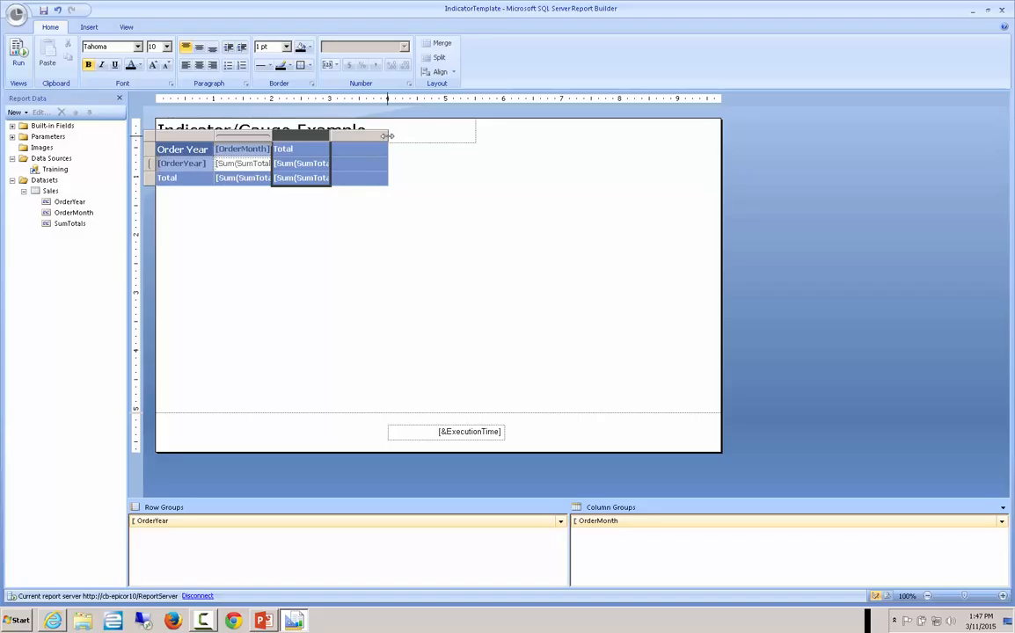
pyautogui.click(385, 134)
# - Insert an indicator with the circled cross, exclamation and check symbols into the OrderYear row of the new column
pyautogui.click(88, 26)
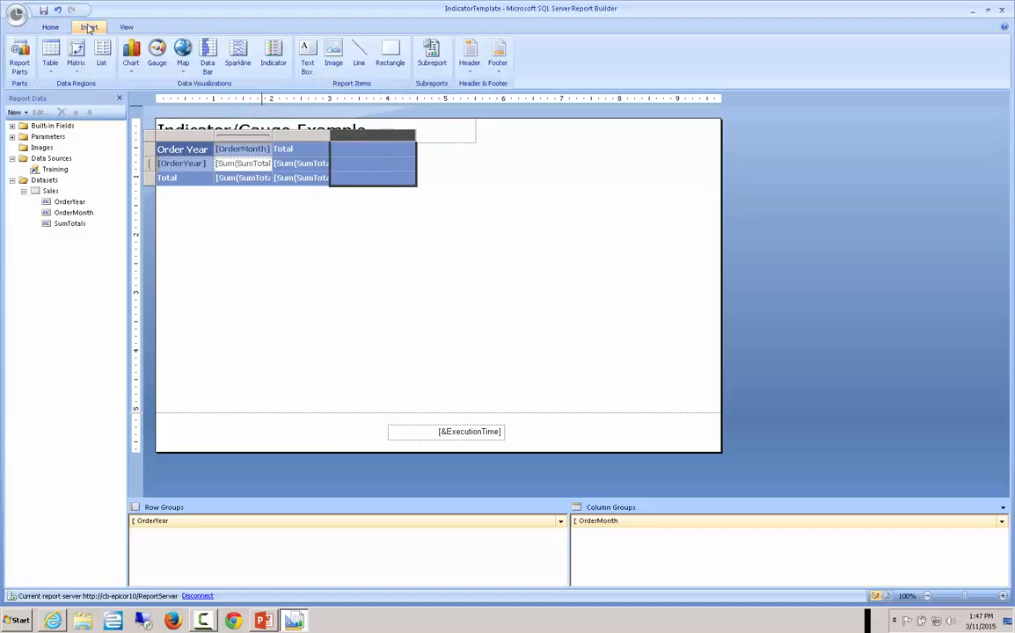
pyautogui.click(274, 54)
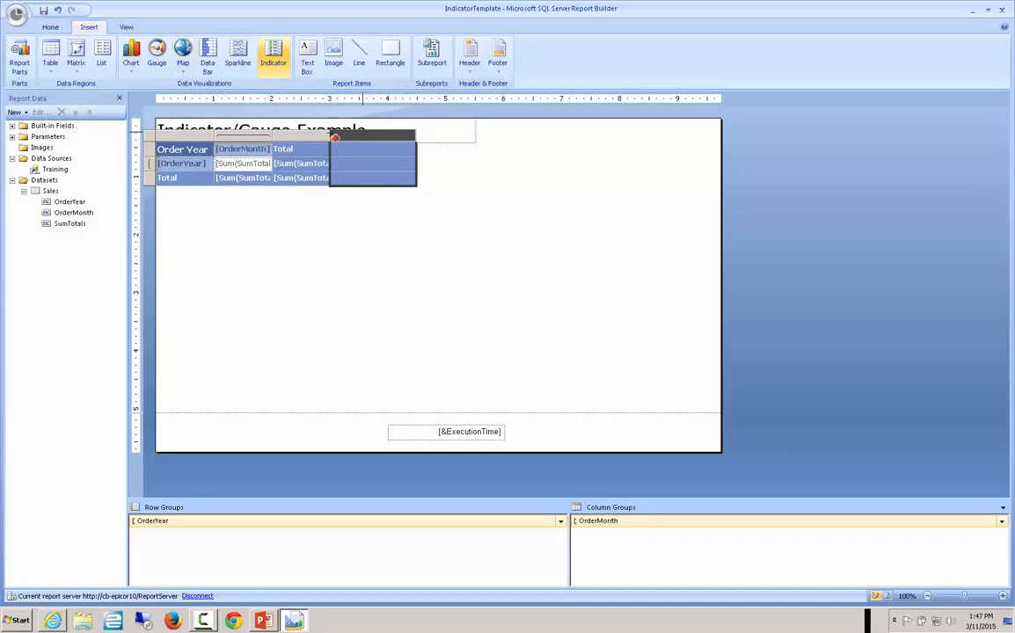
pyautogui.click(368, 167)
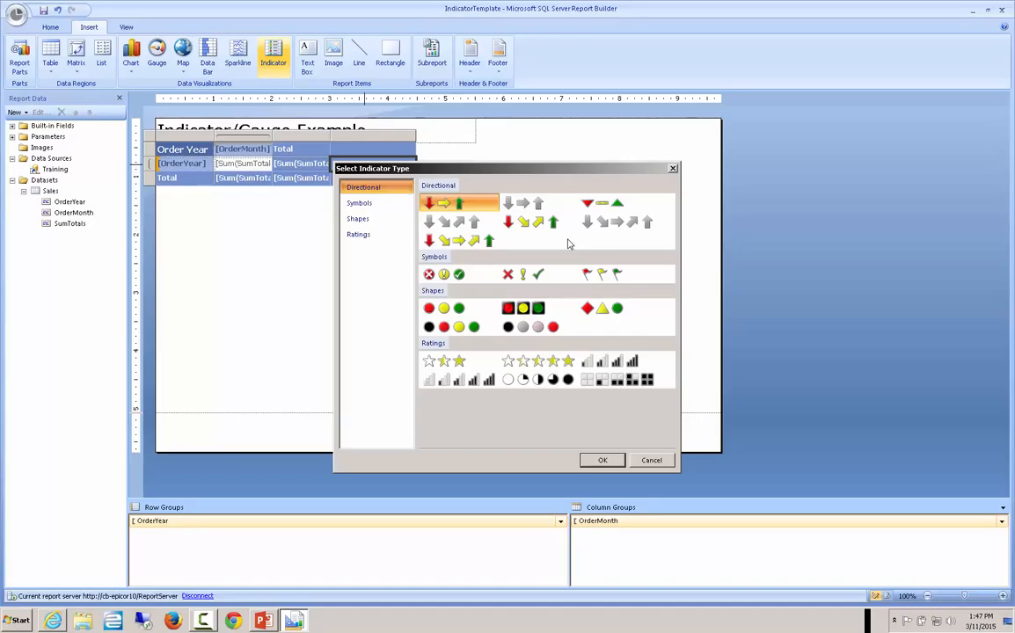
pyautogui.click(444, 276)
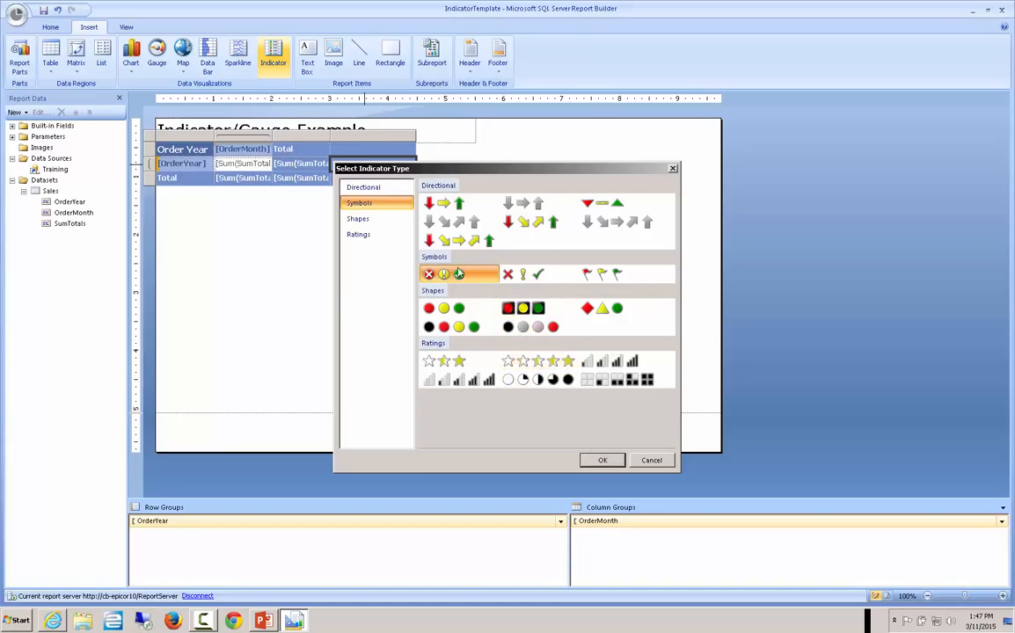
pyautogui.click(602, 461)
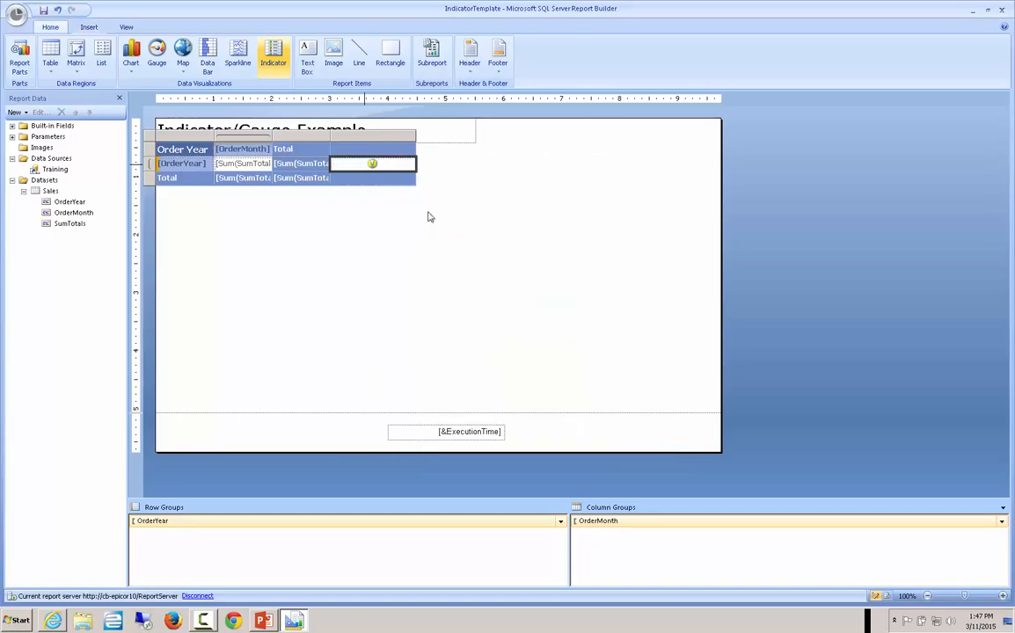
# - Assign SumTotals as the value of the indicator in the OrderYear row
pyautogui.click(372, 165)
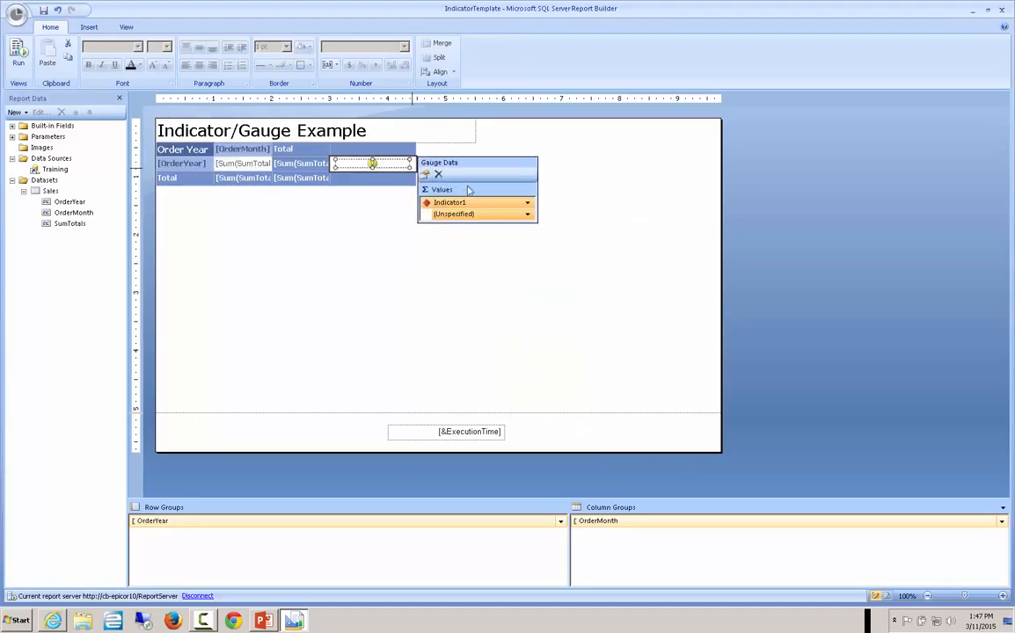
pyautogui.click(527, 216)
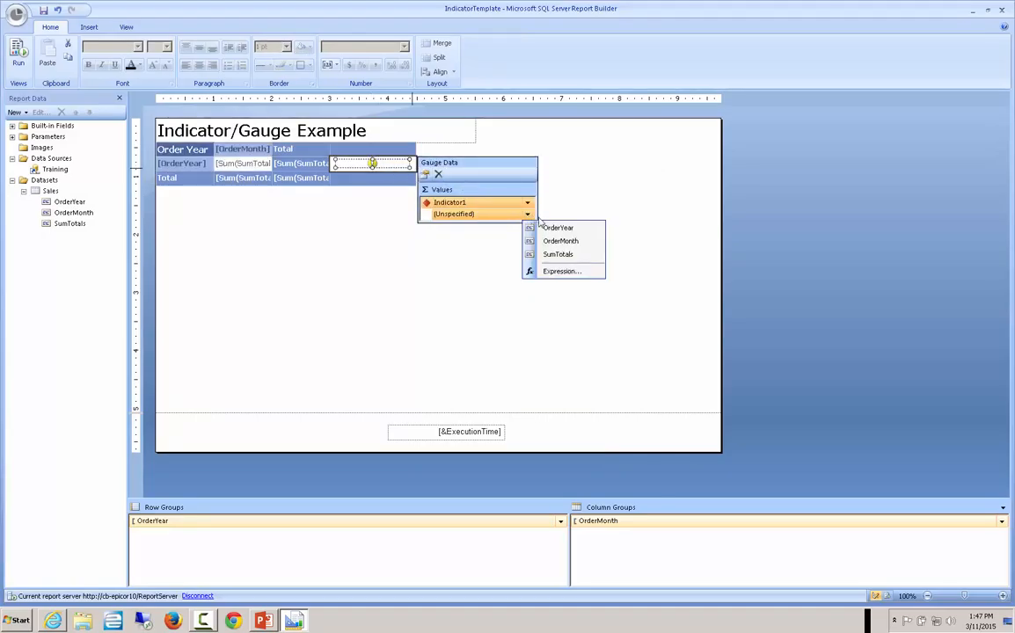
pyautogui.click(559, 255)
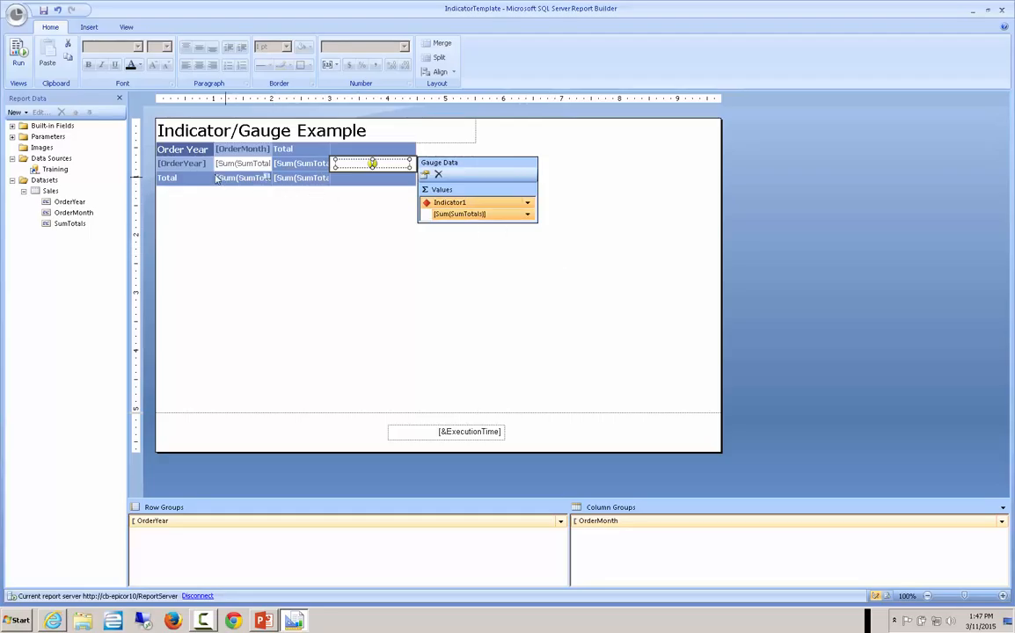
# - Increase the OrderYear row's height to about 0.55 inches and narrow the indicator column to about 0.9 inches
pyautogui.click(186, 168)
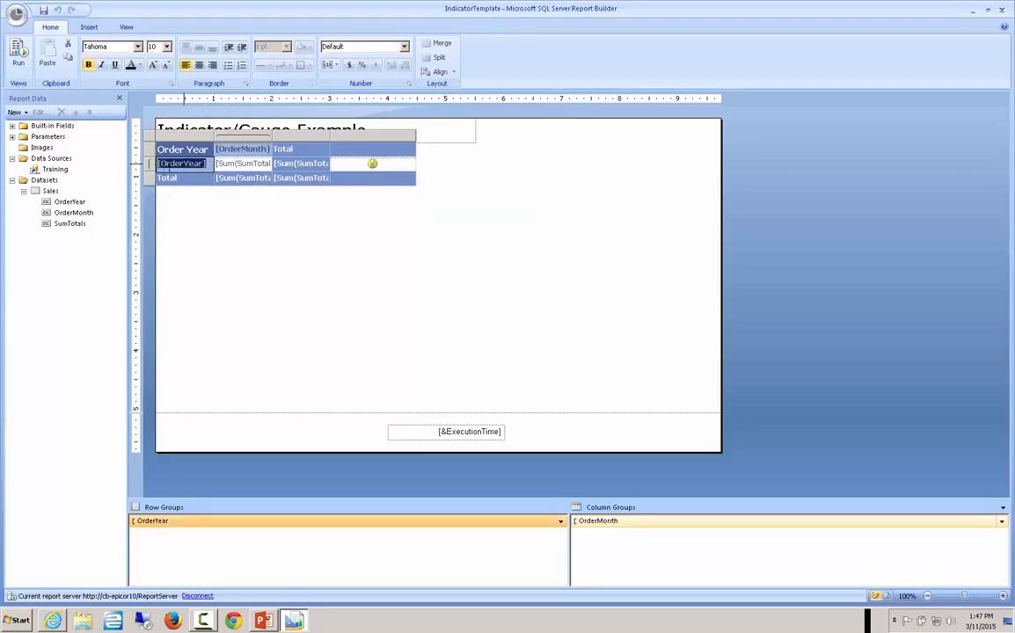
pyautogui.moveTo(145, 171); pyautogui.dragTo(151, 187)
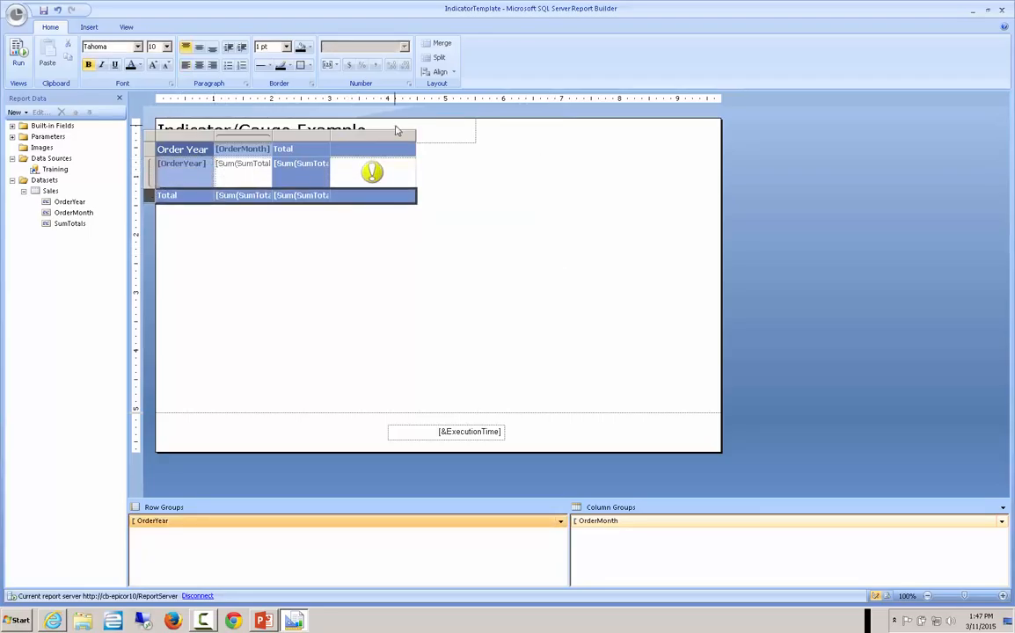
pyautogui.click(414, 133)
pyautogui.moveTo(414, 134); pyautogui.dragTo(382, 134)
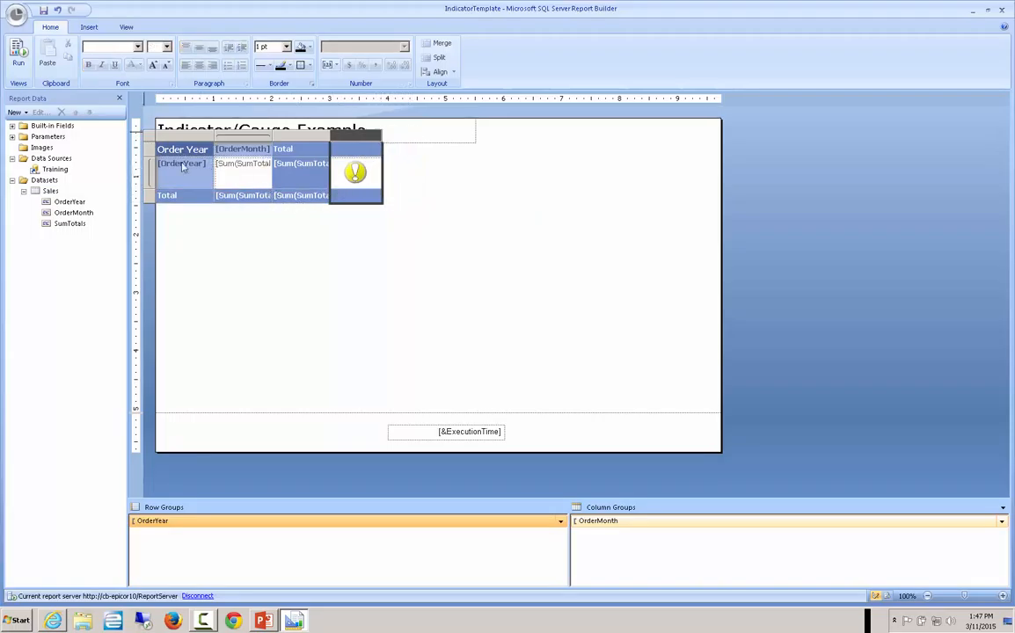
# - Change the indicator's states measurement unit to Numeric in its value and states properties
pyautogui.rightClick(356, 175)
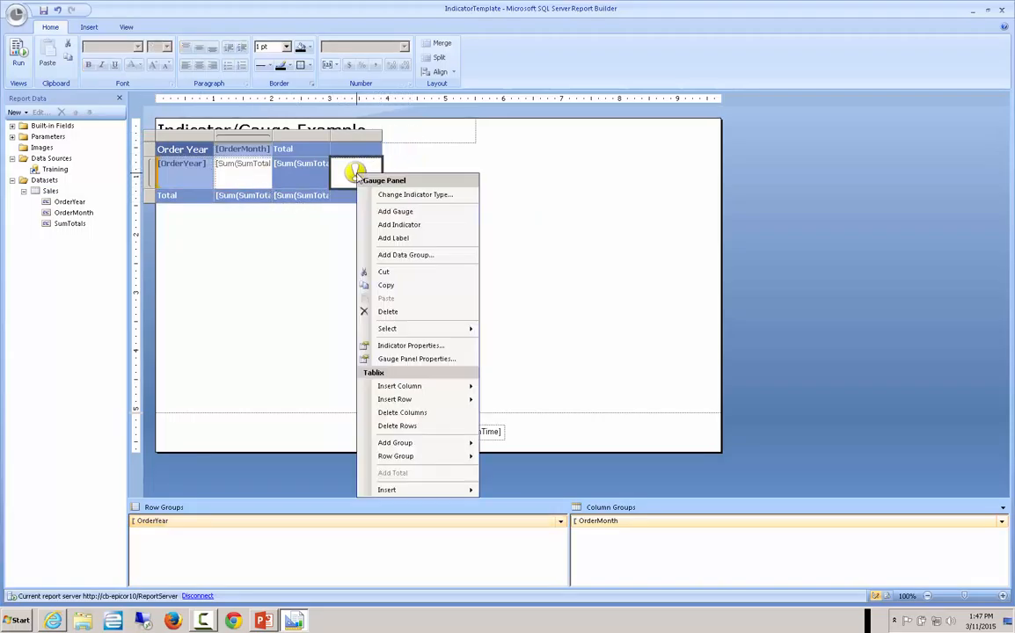
pyautogui.click(411, 346)
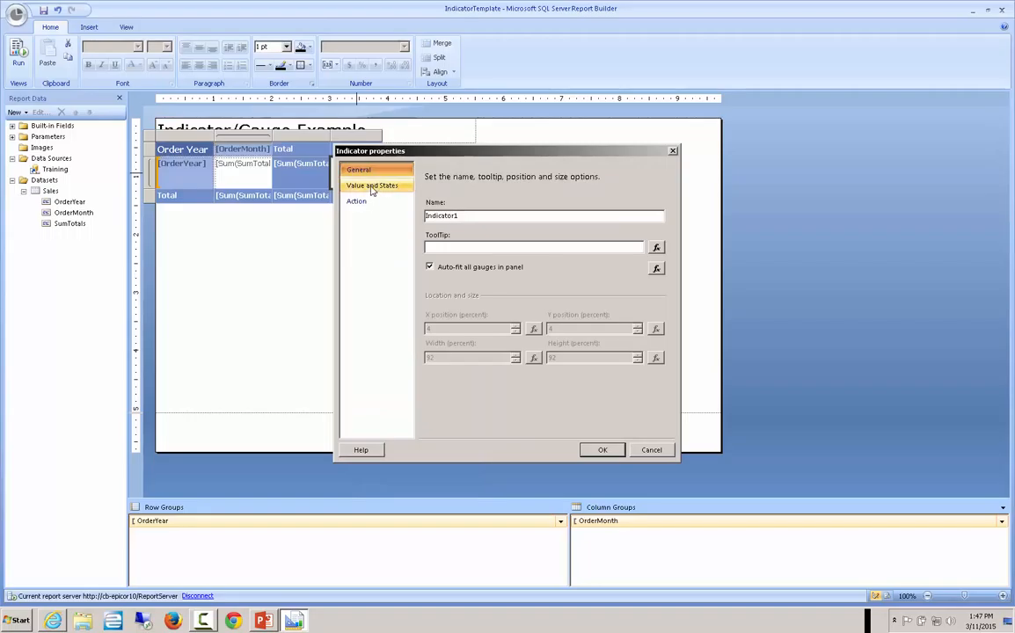
pyautogui.click(371, 186)
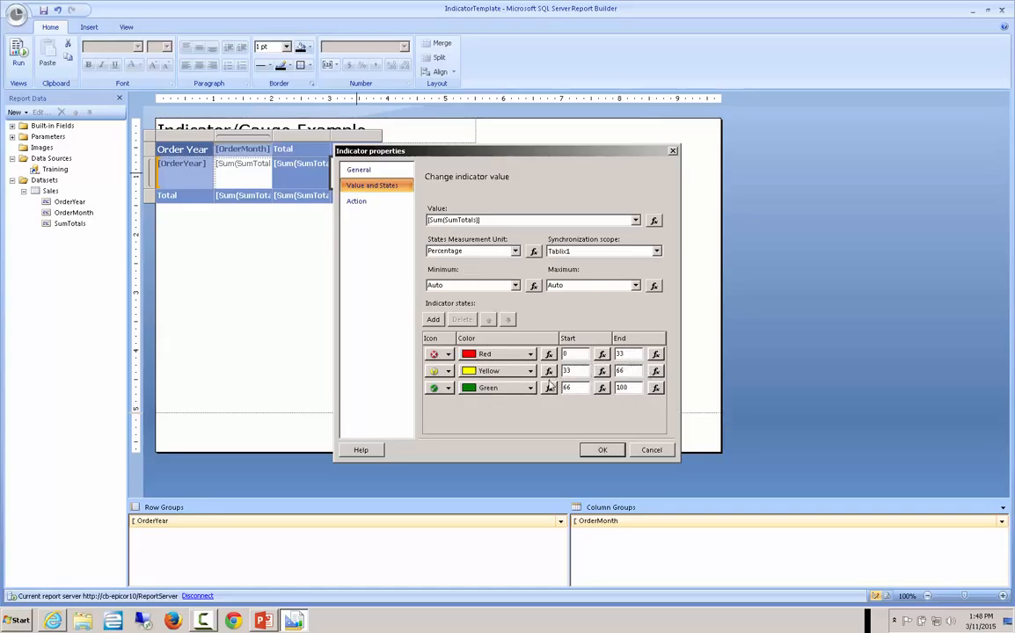
pyautogui.click(498, 271)
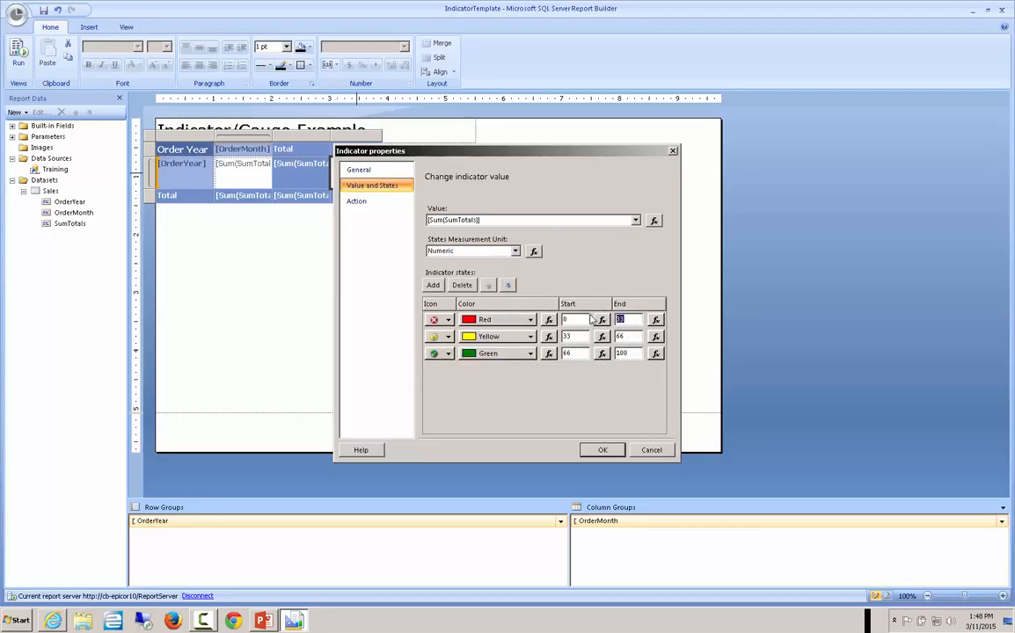
# - End the red indicator state at 399999 and set the yellow state to run from 400000 to 599999
pyautogui.write('32.999')
pyautogui.write('99999')
pyautogui.moveTo(582, 337); pyautogui.dragTo(531, 332)
pyautogui.write('40000')
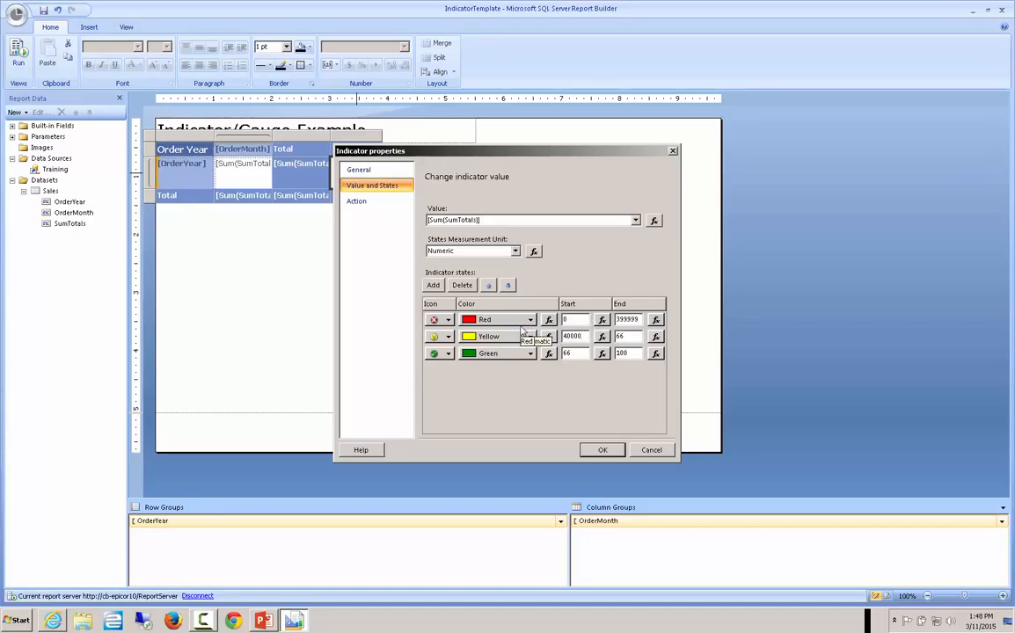
pyautogui.write('0')
pyautogui.press('Tab')
pyautogui.write('599999')
pyautogui.press('Tab')
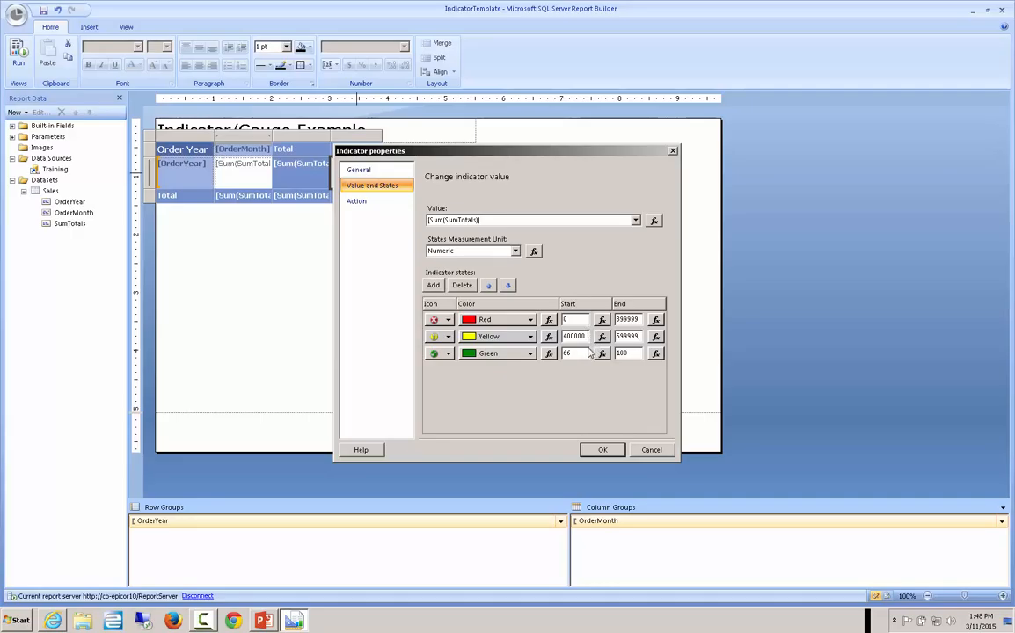
# - Start the green indicator state at 600000, replace its end value, and preview the report with the applied states
pyautogui.write('600000')
pyautogui.press('Tab')
pyautogui.press('BackSpace')
pyautogui.click(601, 449)
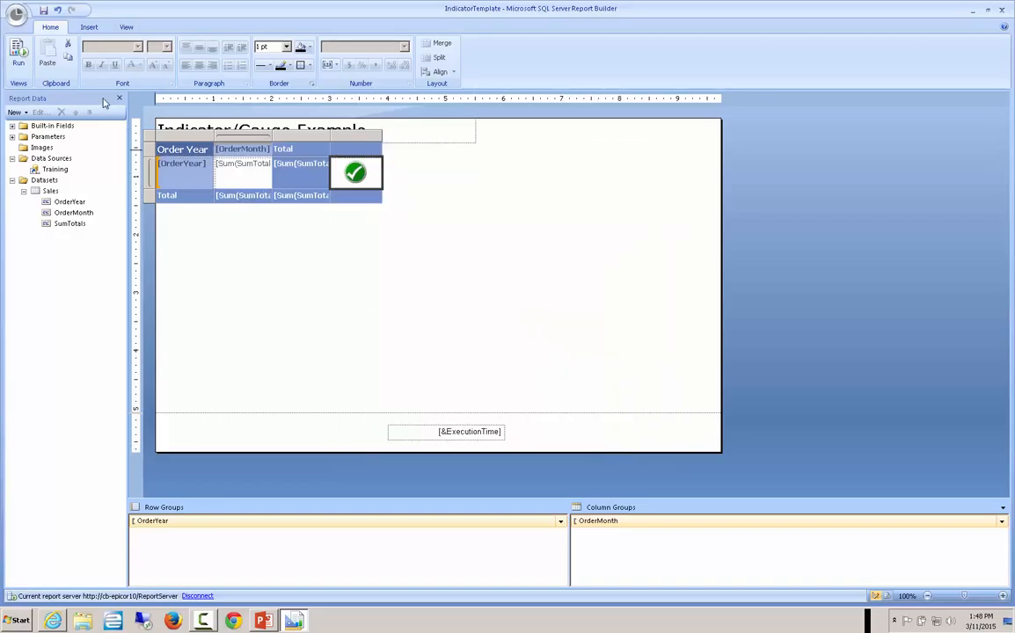
pyautogui.click(18, 54)
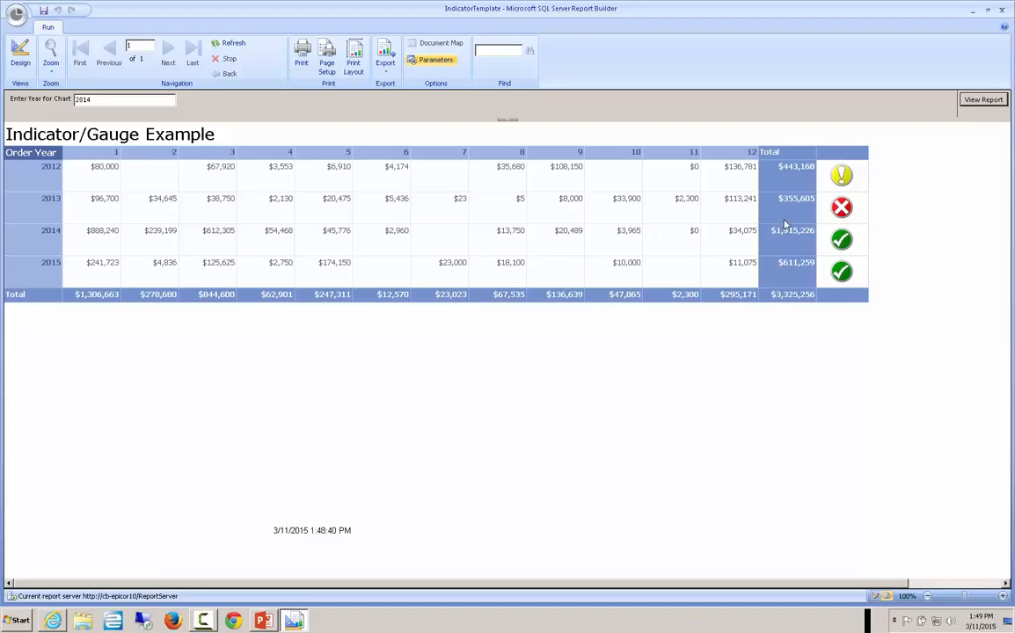
pyautogui.click(20, 55)
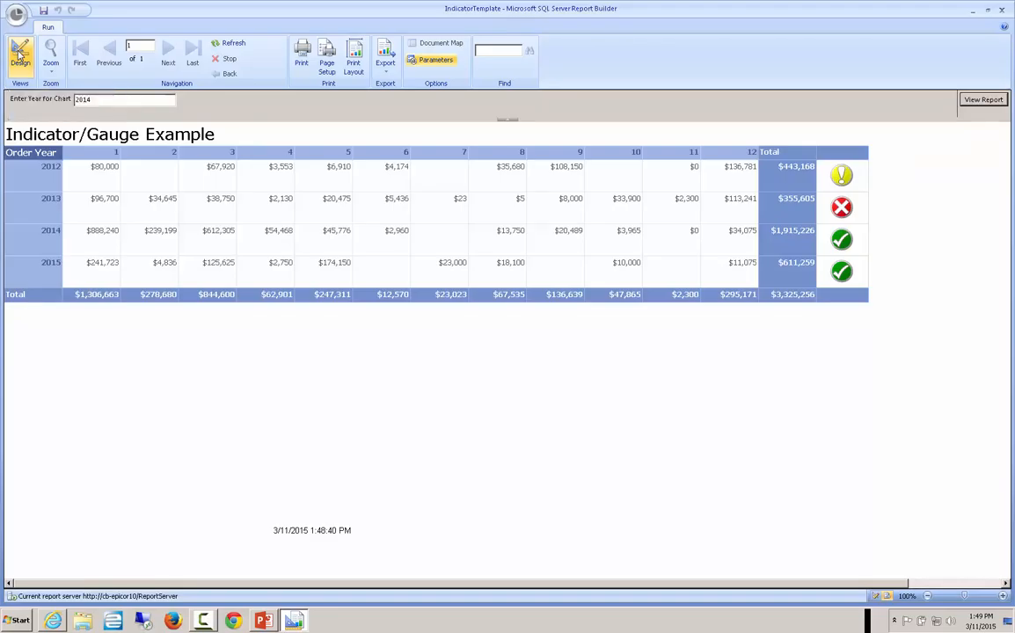
# - Add another column after the indicator column and widen it to about 2.75 inches
pyautogui.click(370, 151)
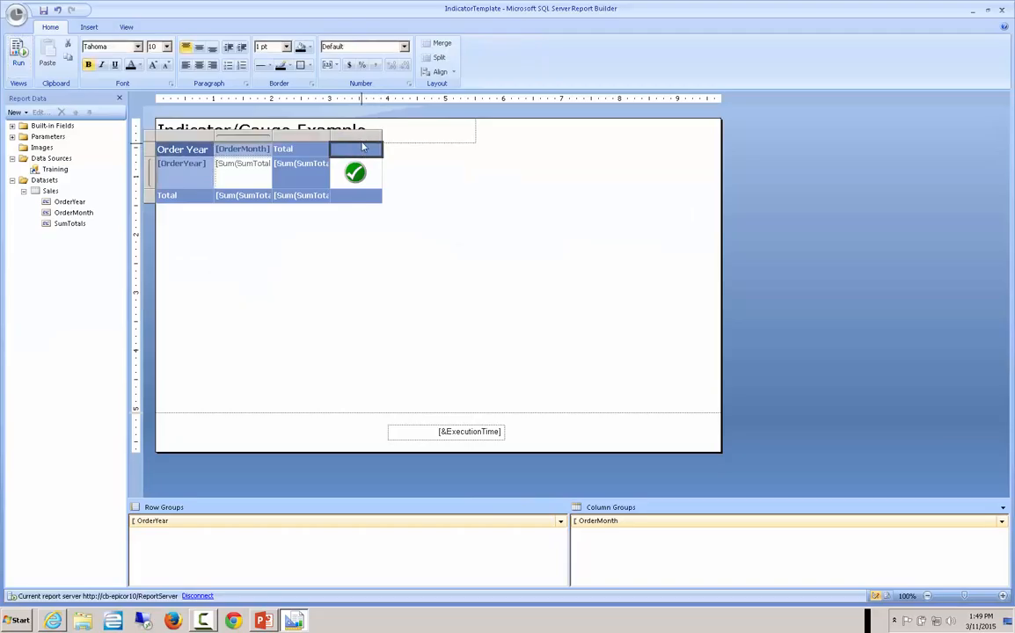
pyautogui.rightClick(362, 137)
pyautogui.moveTo(412, 145)
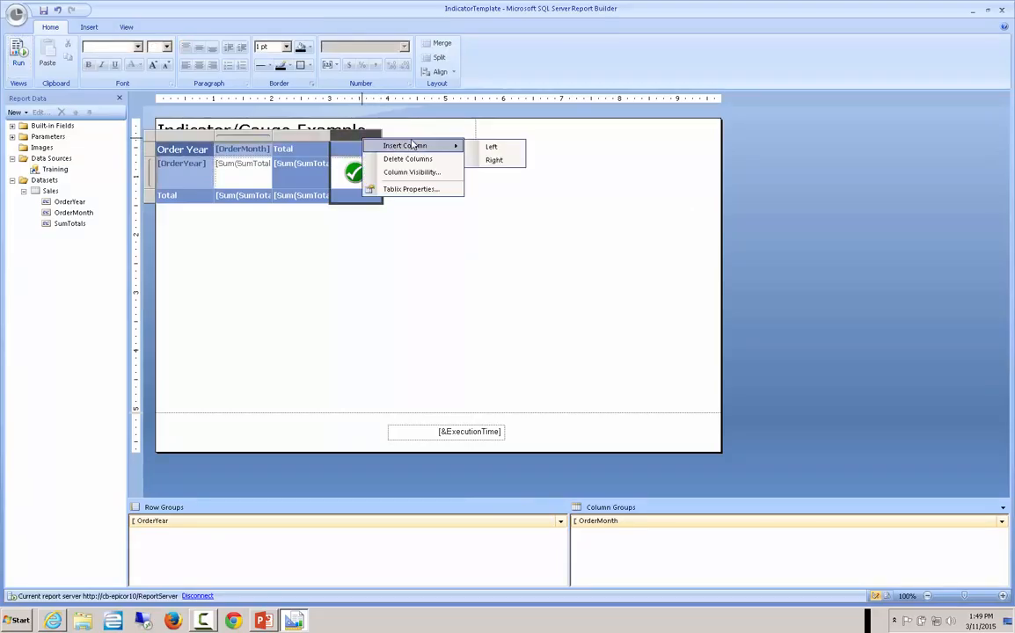
pyautogui.click(493, 159)
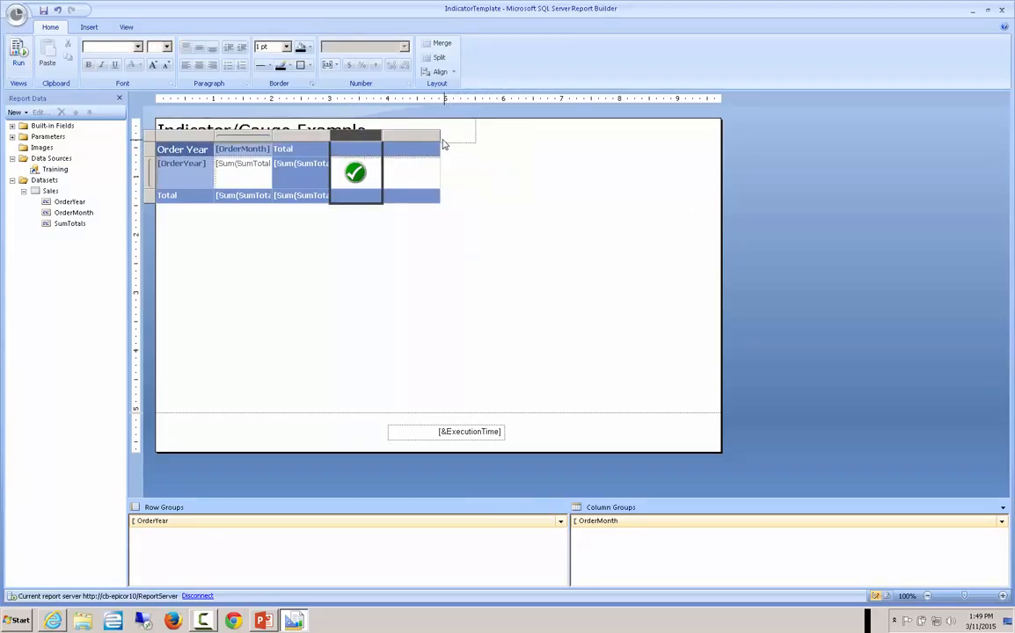
pyautogui.moveTo(441, 141); pyautogui.dragTo(543, 141)
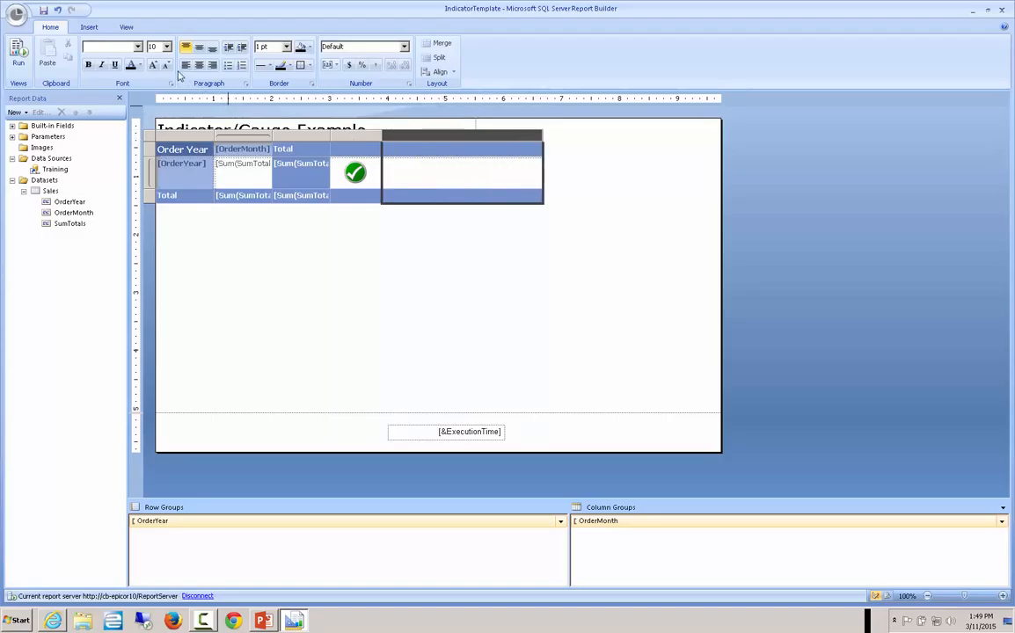
# - Insert a Bullet Graph gauge into the wide column's order-year detail cell and make that row about 0.85 inches tall
pyautogui.click(97, 26)
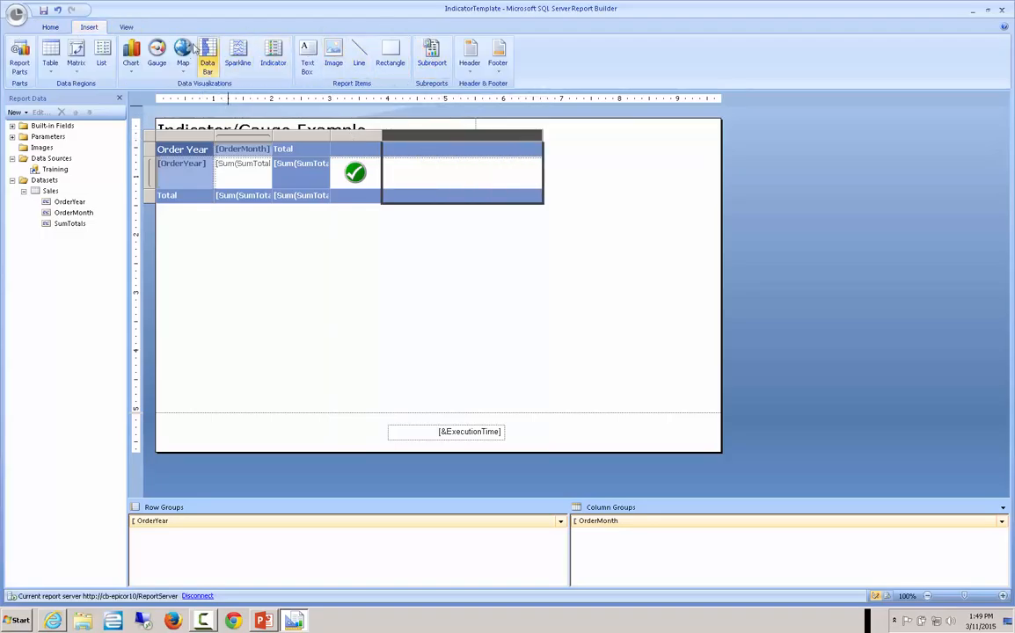
pyautogui.click(158, 55)
pyautogui.click(462, 173)
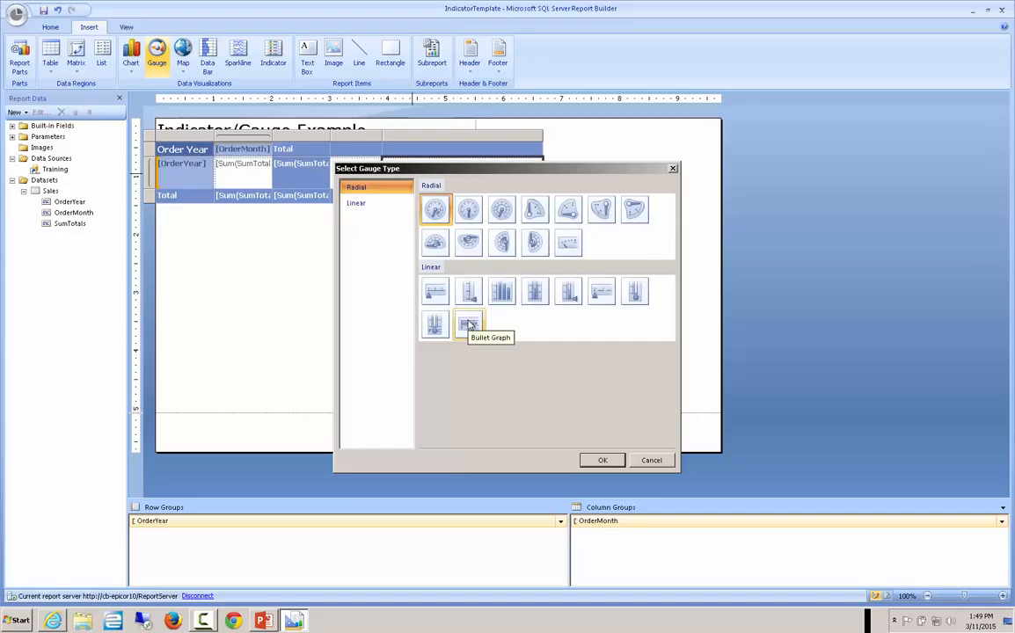
pyautogui.click(468, 326)
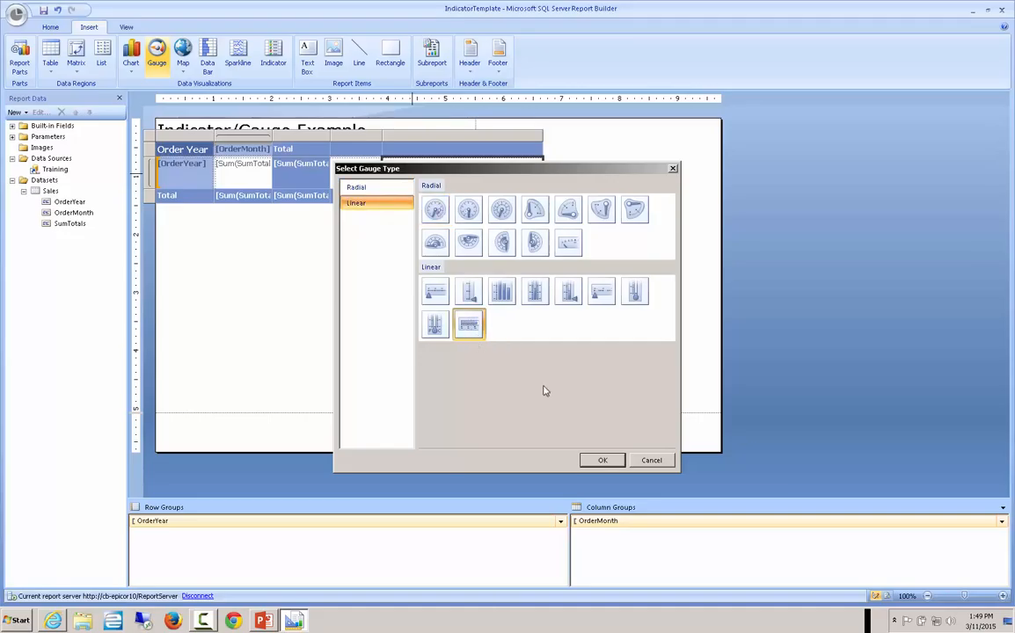
pyautogui.click(603, 458)
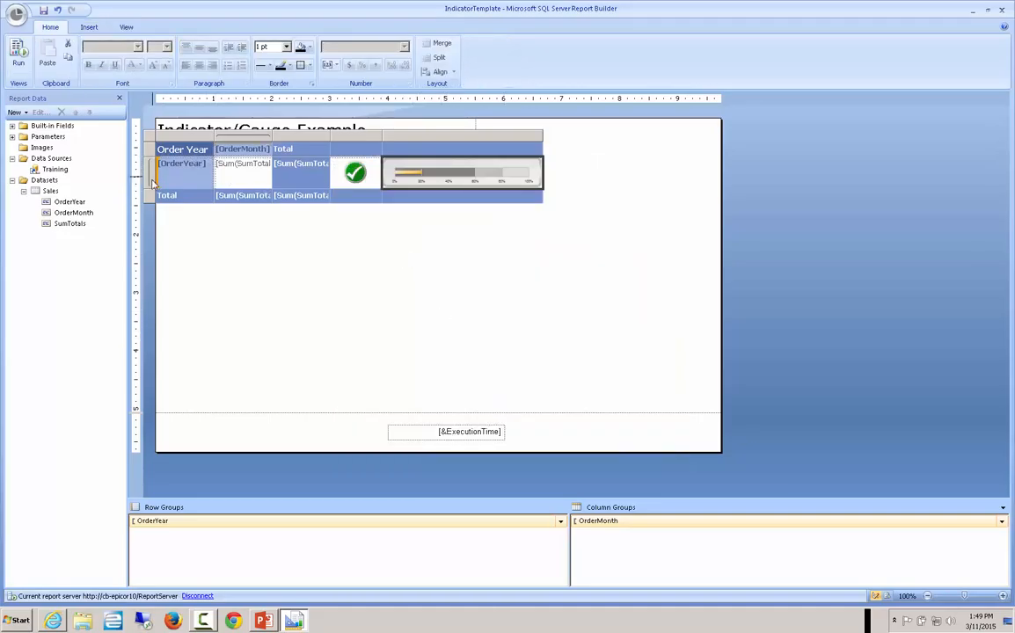
pyautogui.moveTo(149, 190); pyautogui.dragTo(150, 211)
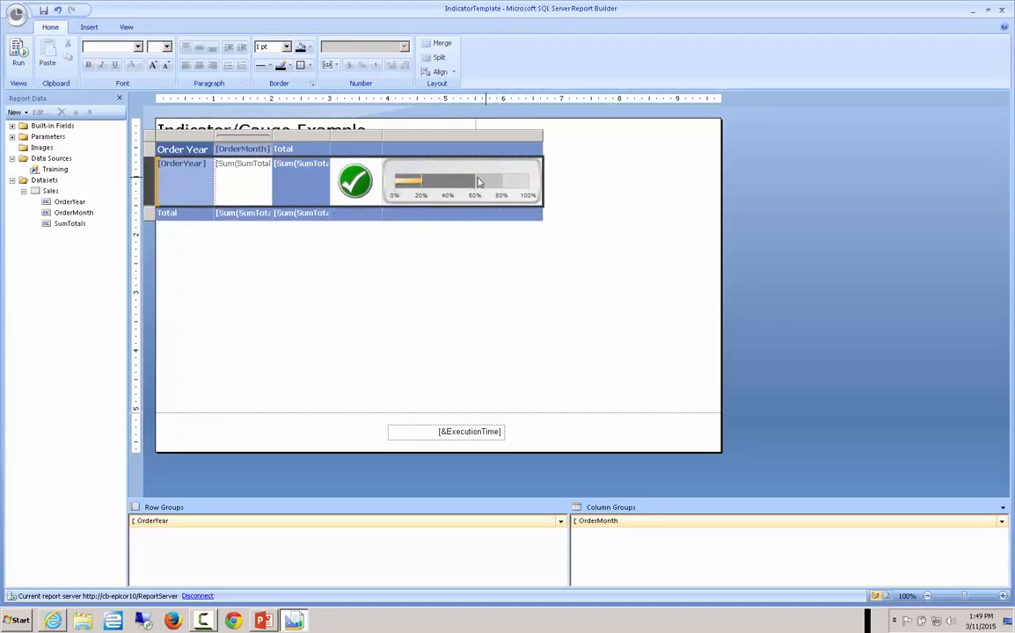
# - Assign SumTotals to the gauge's LinearPointer1 and delete LinearPointer2
pyautogui.click(411, 185)
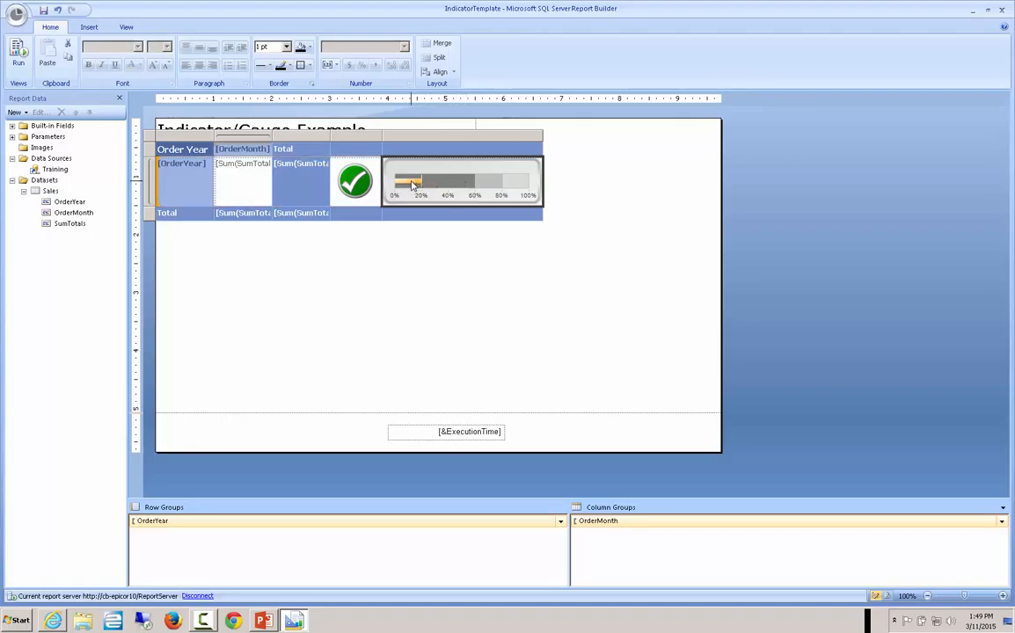
pyautogui.click(411, 185)
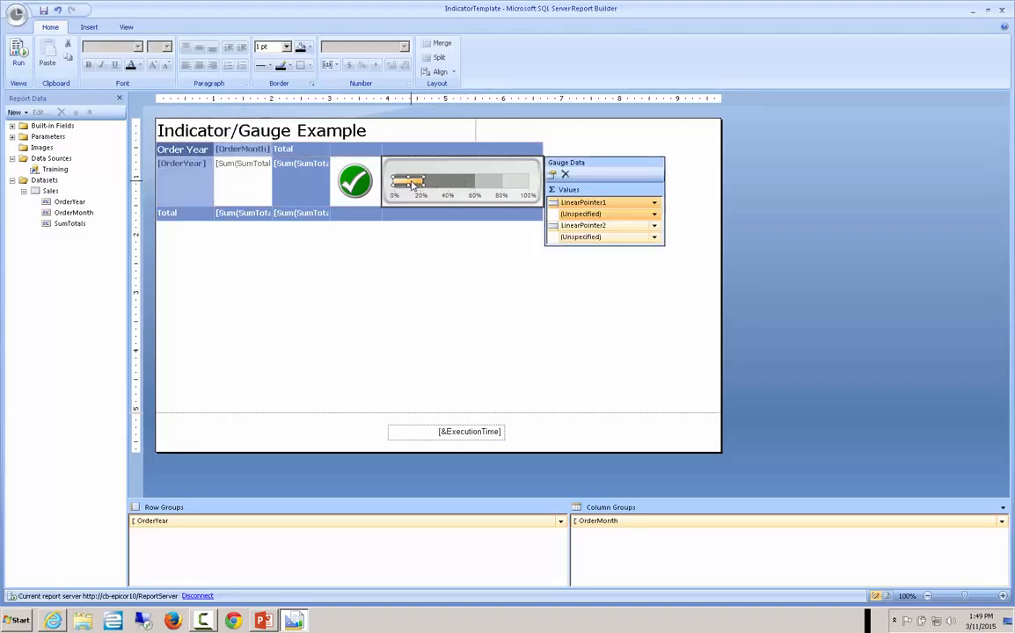
pyautogui.click(417, 173)
pyautogui.click(653, 214)
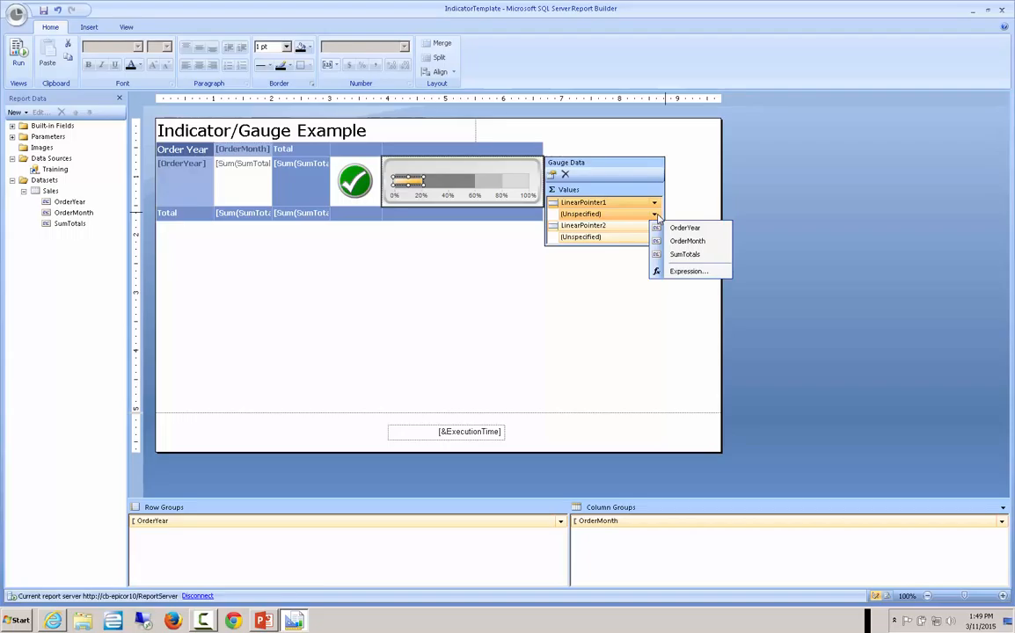
pyautogui.click(680, 253)
pyautogui.rightClick(652, 233)
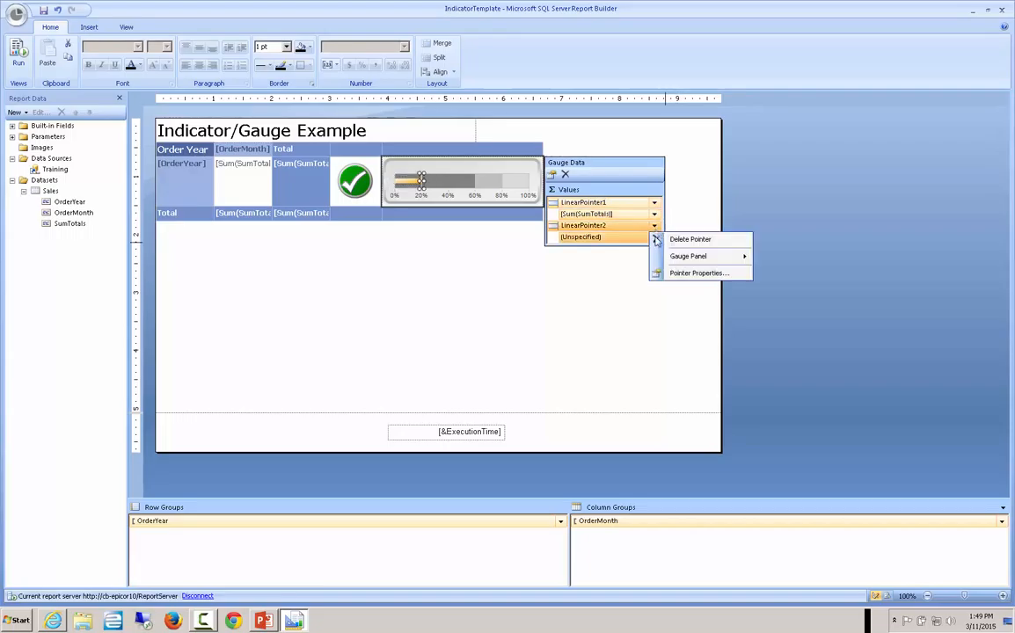
pyautogui.click(673, 239)
# - Set the maximum of the gauge's linear scale to 1000000
pyautogui.click(441, 187)
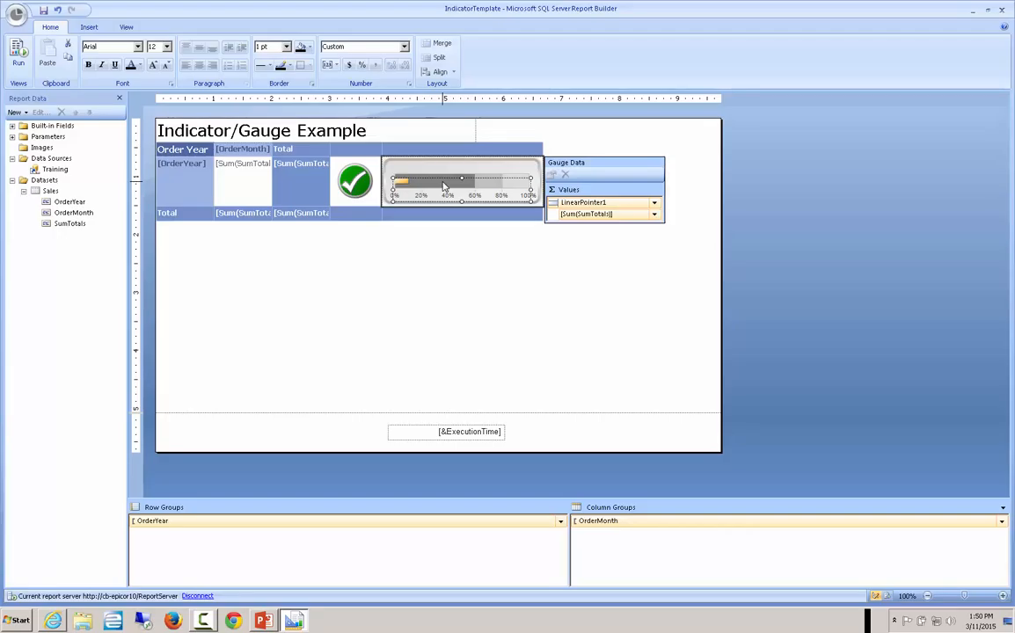
pyautogui.rightClick(444, 185)
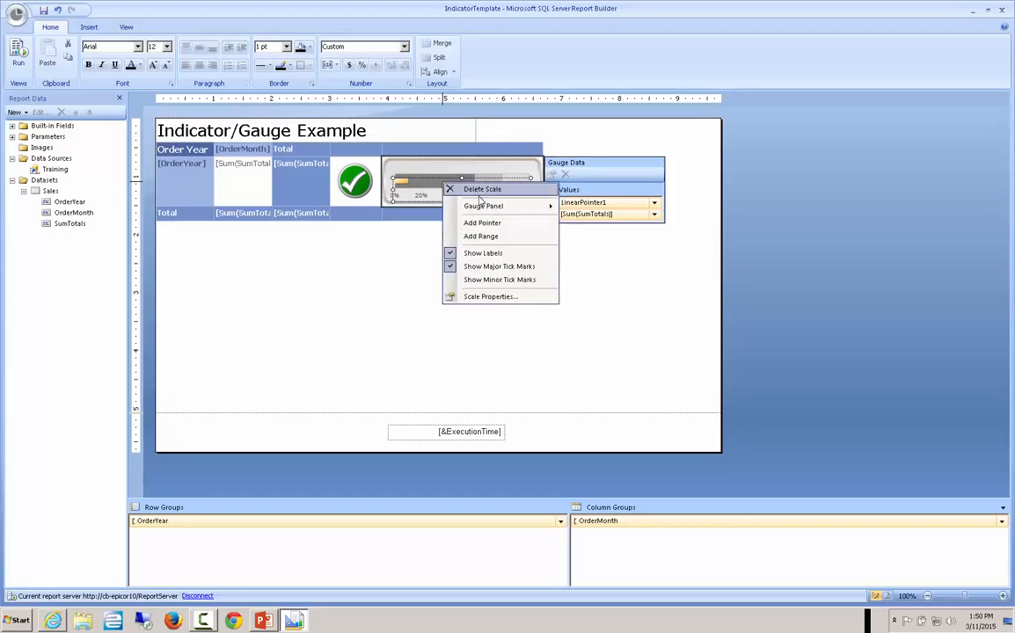
pyautogui.click(485, 297)
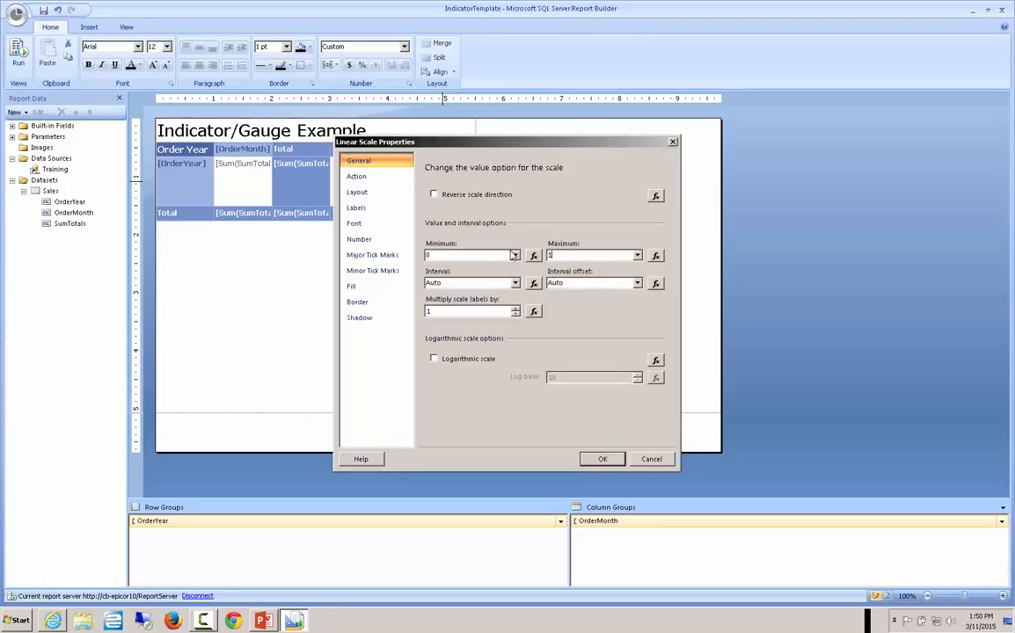
pyautogui.write('1000000')
pyautogui.click(602, 459)
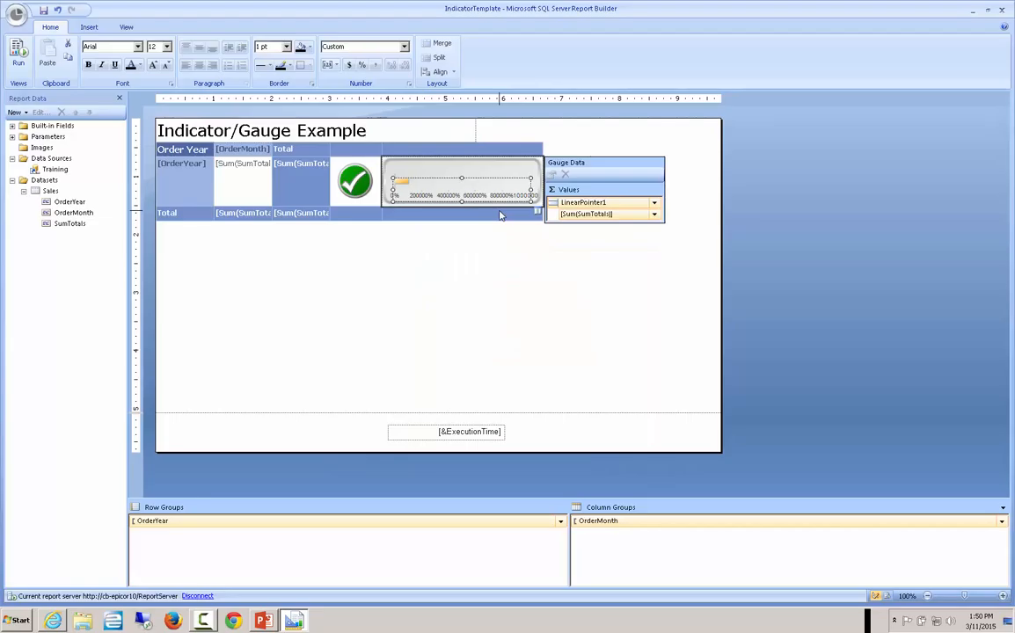
# - Hide the gauge's scale labels and preview the report with the gauge column in view
pyautogui.rightClick(444, 195)
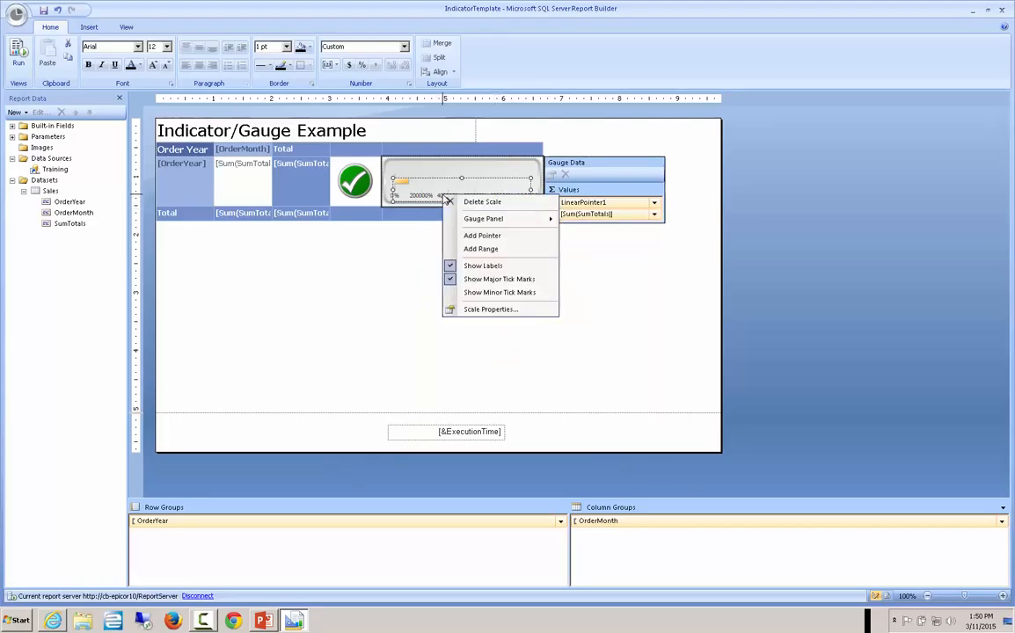
pyautogui.click(450, 265)
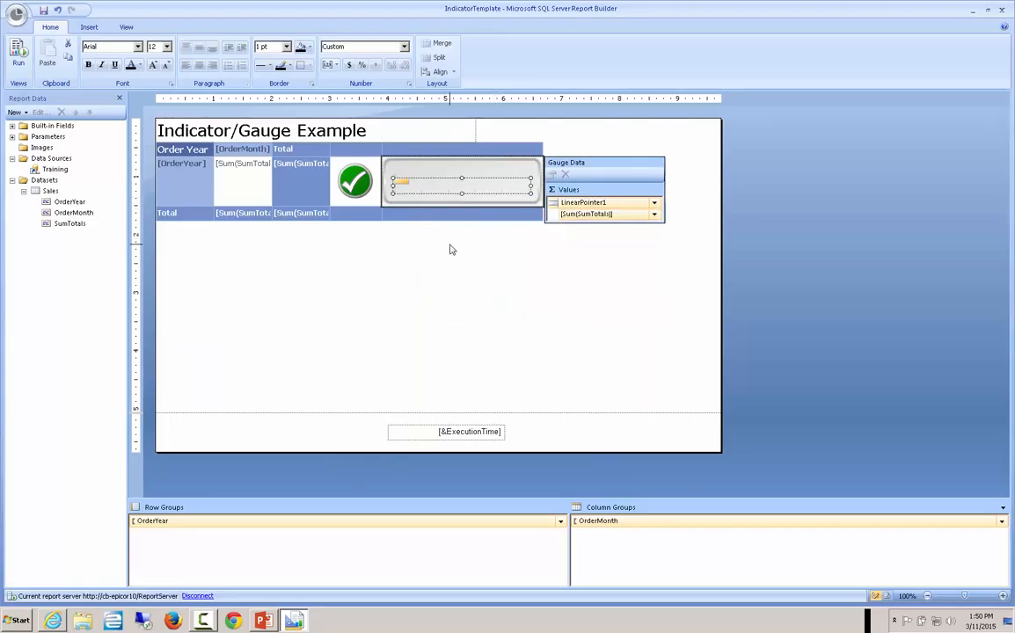
pyautogui.click(449, 250)
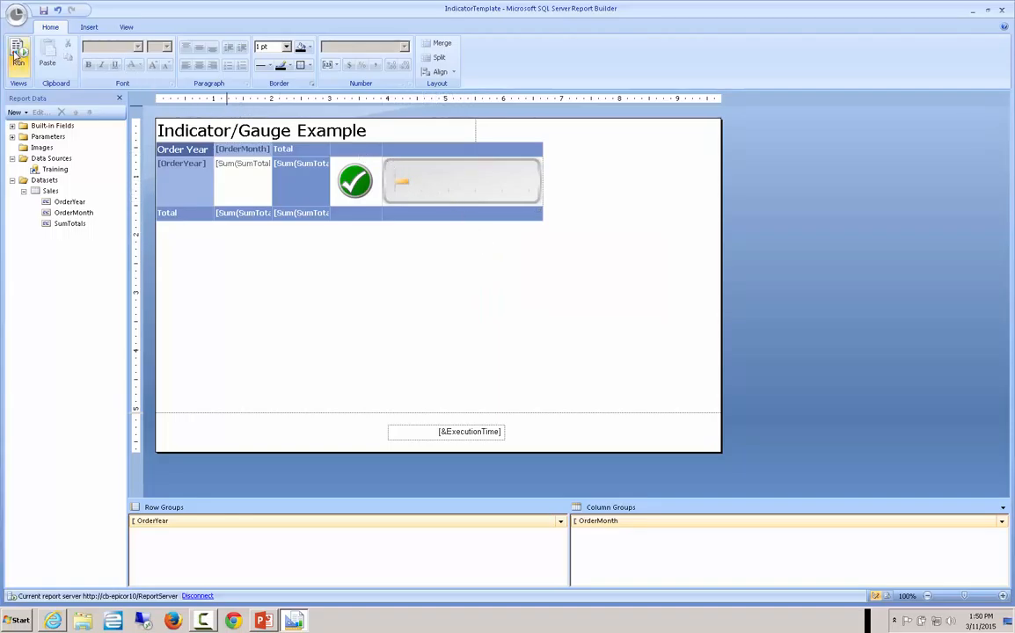
pyautogui.click(21, 56)
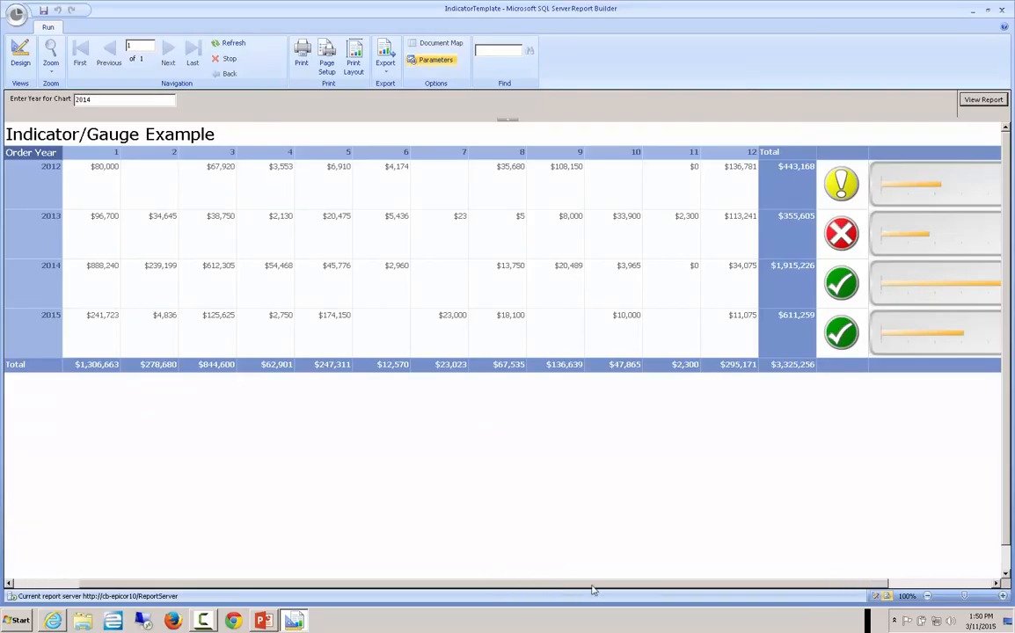
pyautogui.moveTo(562, 584); pyautogui.dragTo(662, 595)
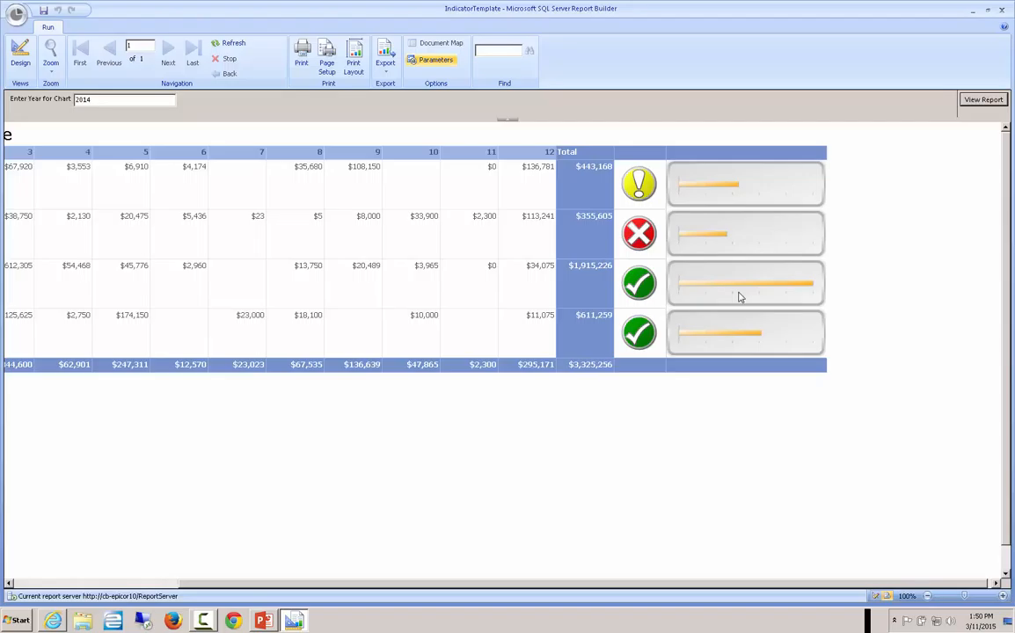
# - Return to the design and examine the indicator's value and states, including the expression for the red state's start value
pyautogui.click(19, 54)
pyautogui.rightClick(353, 182)
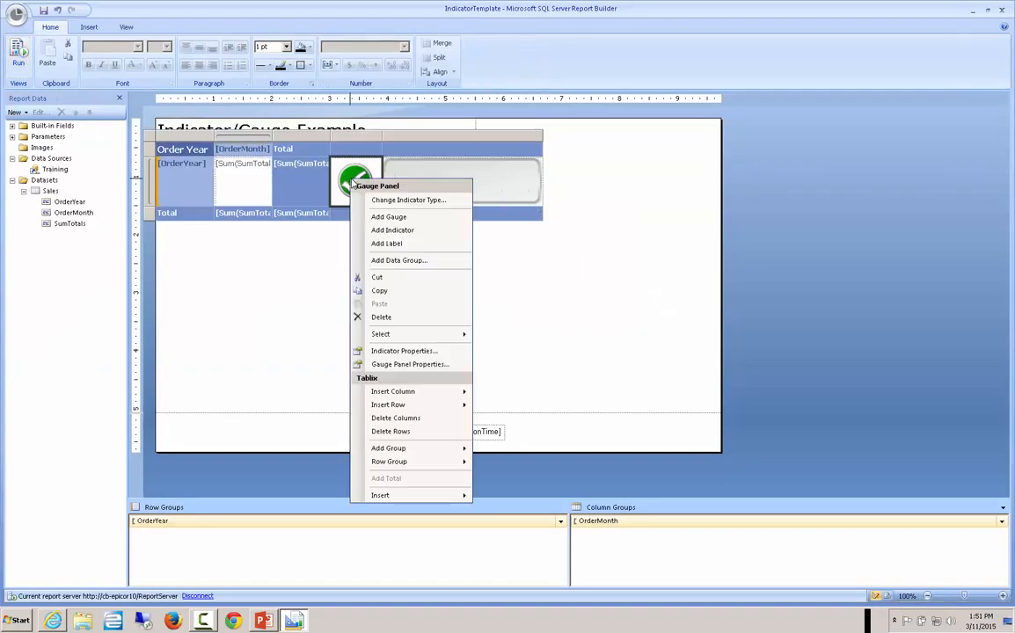
pyautogui.click(408, 351)
pyautogui.click(372, 185)
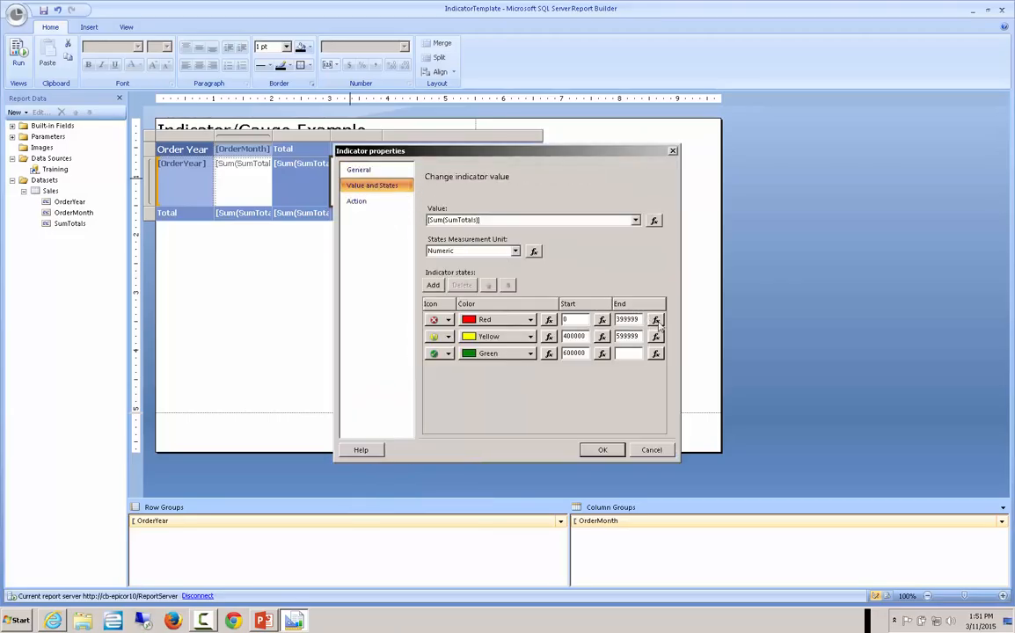
pyautogui.click(602, 320)
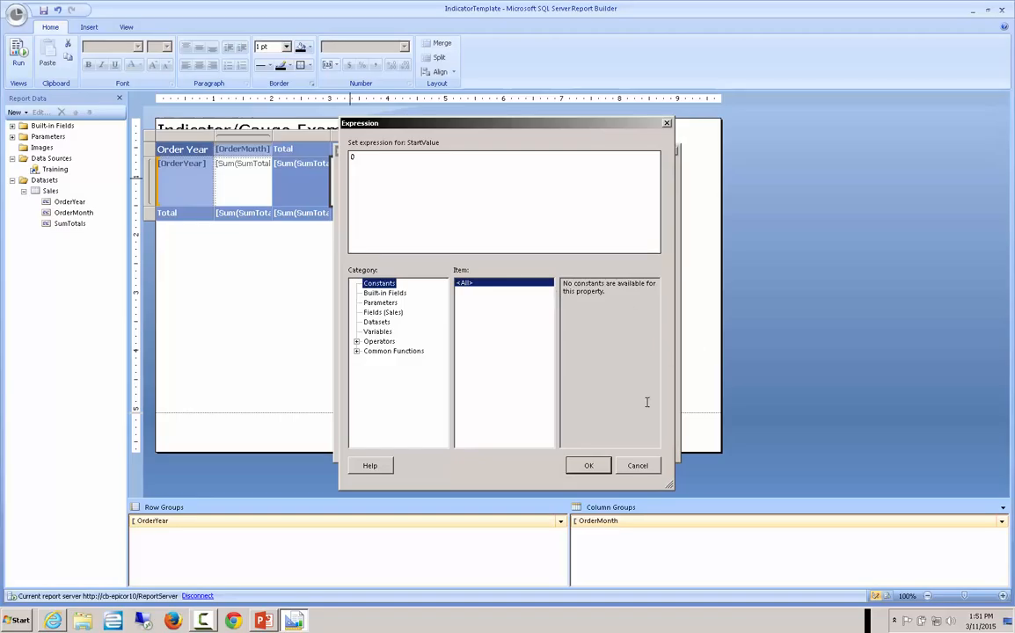
pyautogui.click(588, 465)
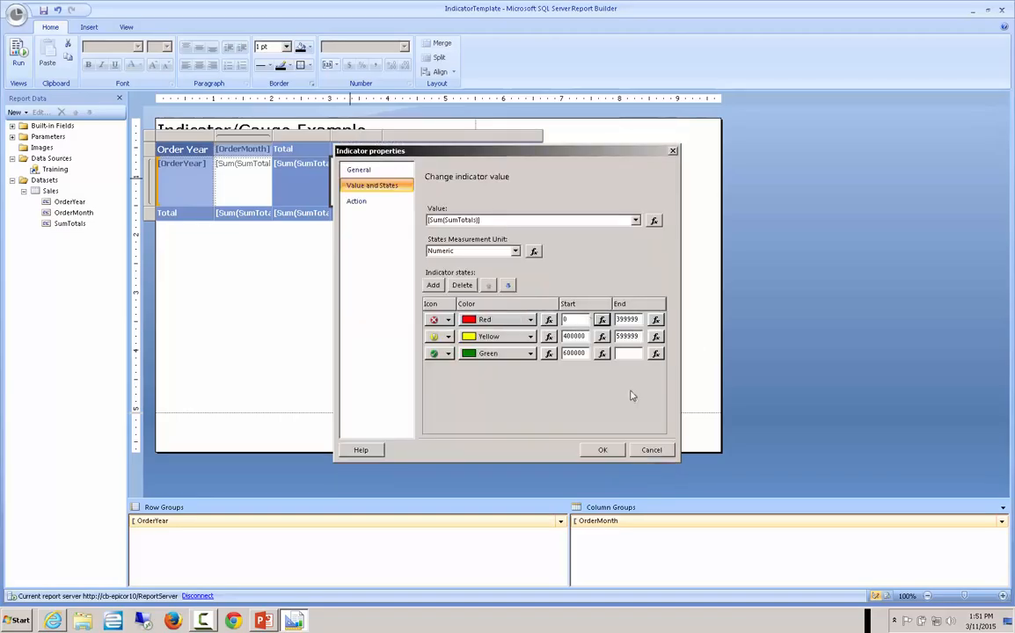
pyautogui.click(651, 449)
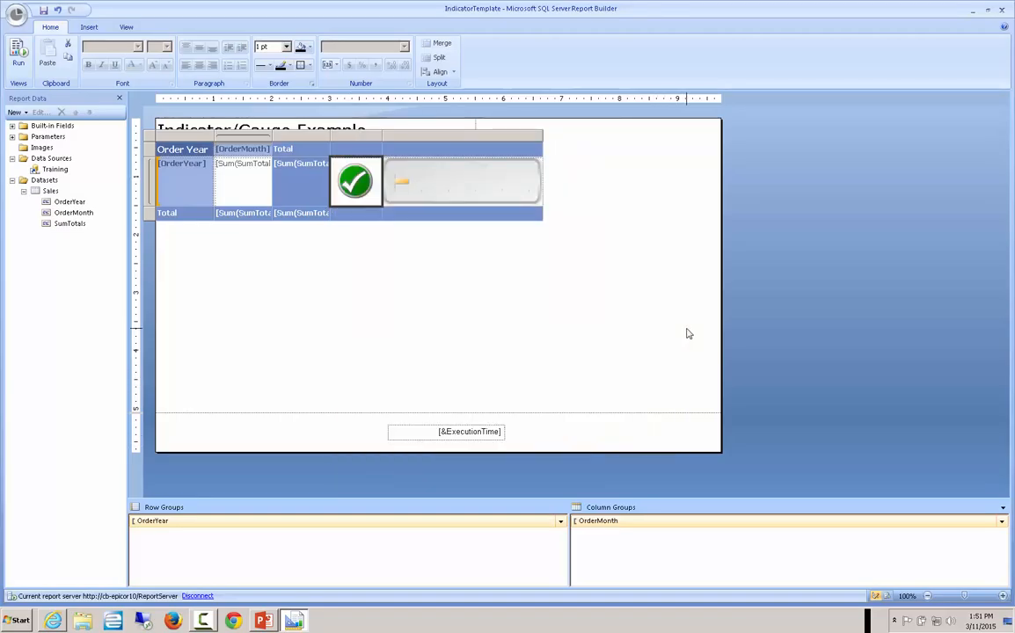
pyautogui.click(411, 286)
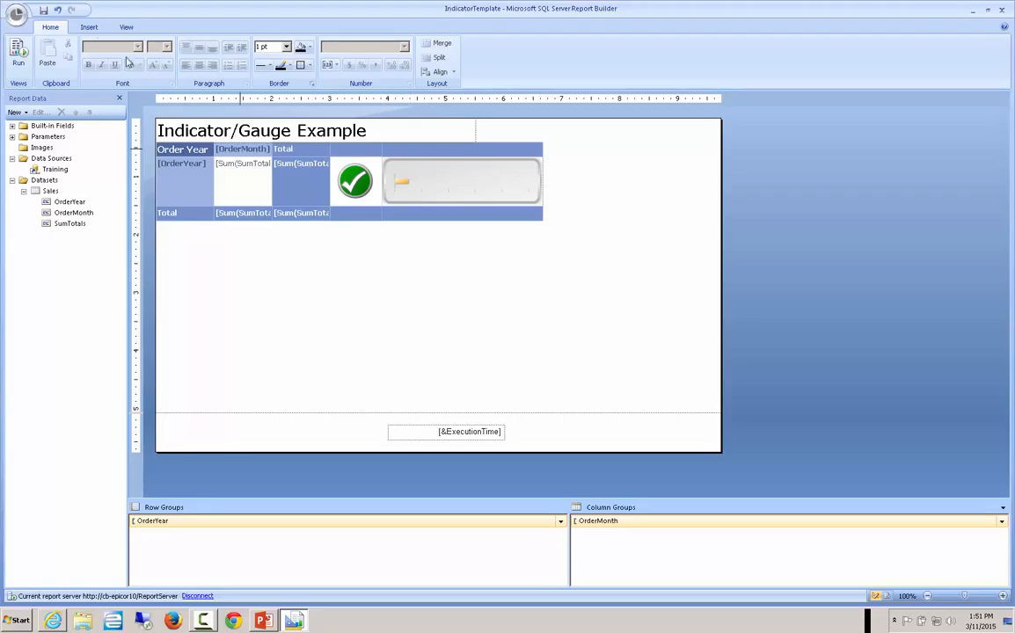
# - Open the MapTemplate report without saving the changes to IndicatorTemplate
pyautogui.click(17, 17)
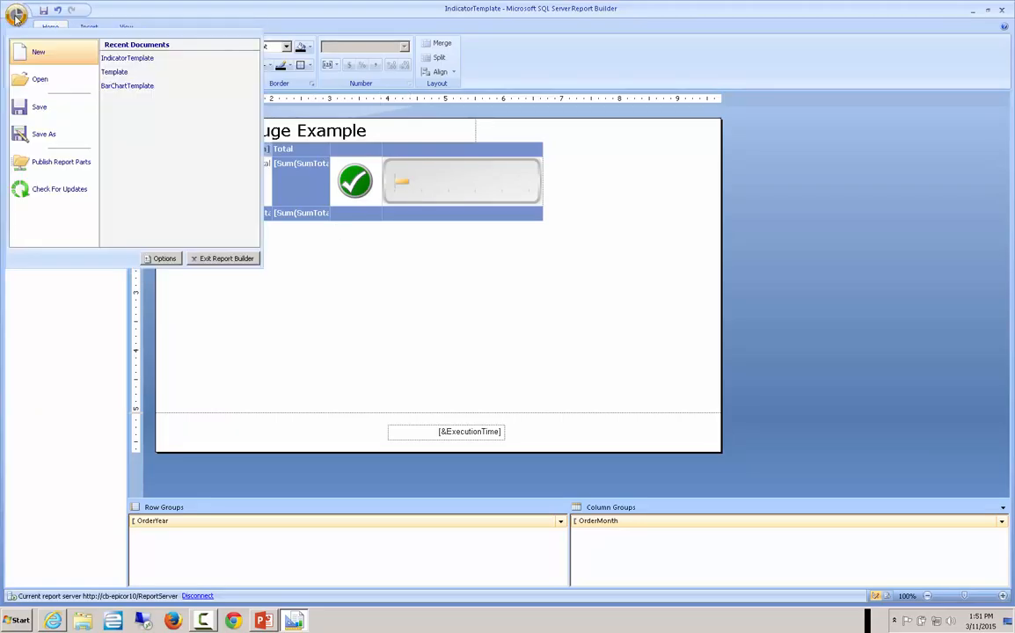
pyautogui.click(38, 81)
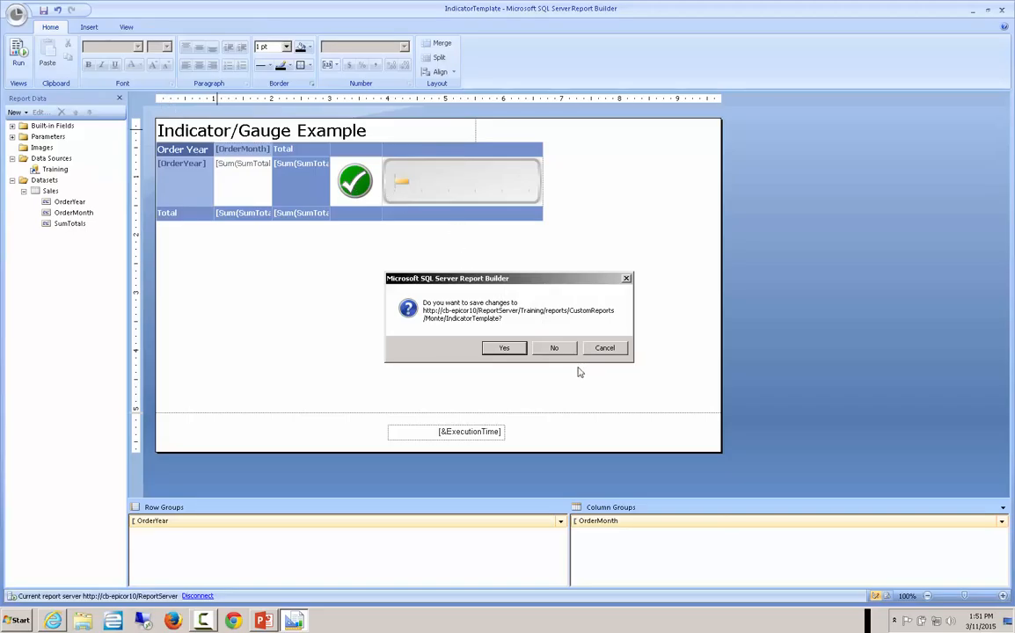
pyautogui.click(555, 349)
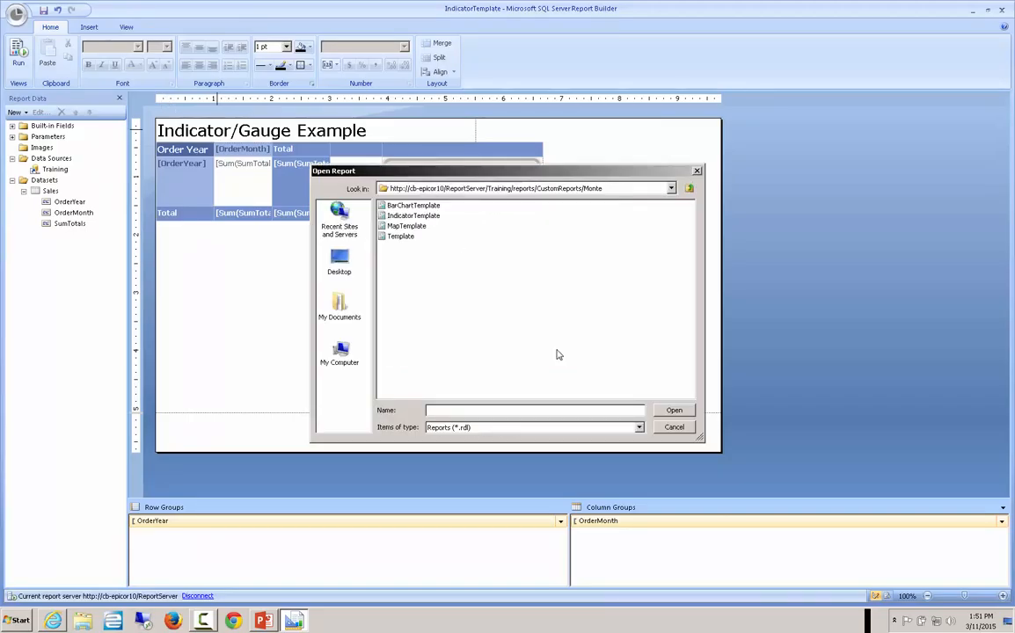
pyautogui.doubleClick(405, 226)
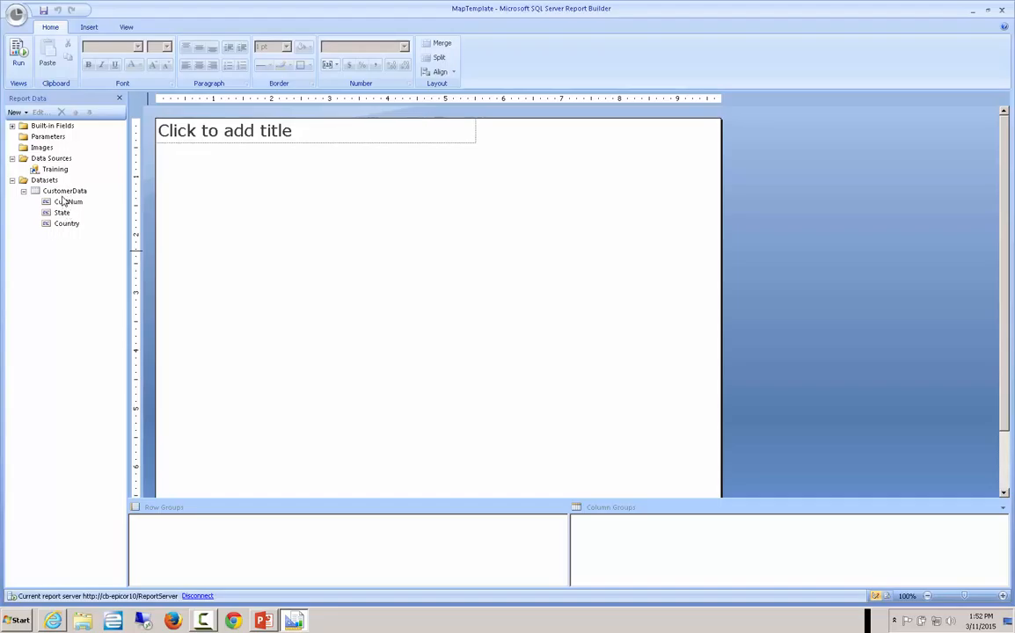
# - Start a new map with the map wizard, using USA by State Inset from the map gallery as spatial data
pyautogui.click(89, 28)
pyautogui.click(182, 54)
pyautogui.click(209, 86)
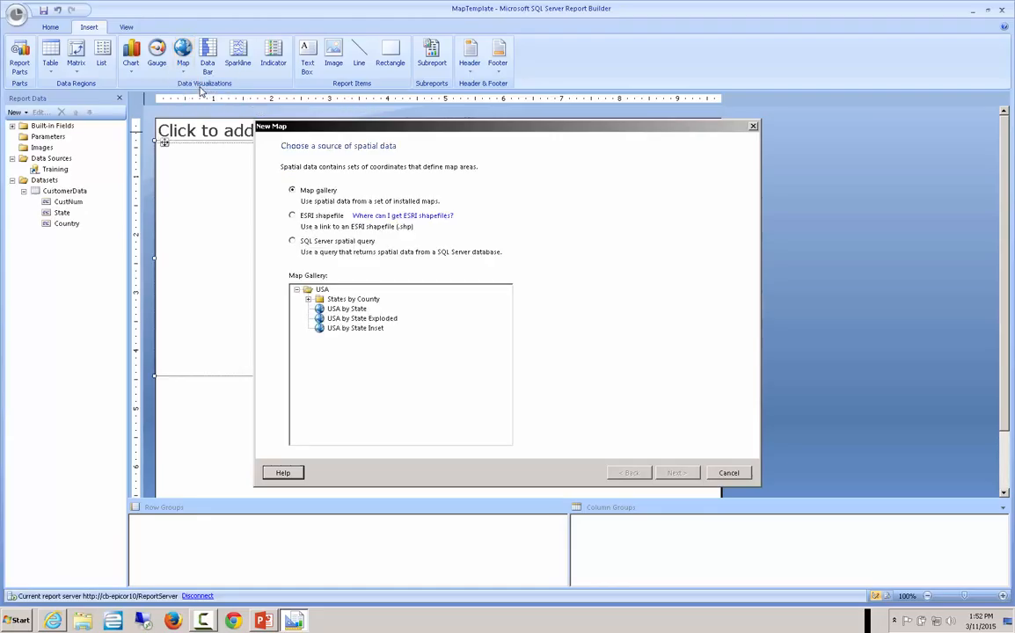
pyautogui.click(346, 308)
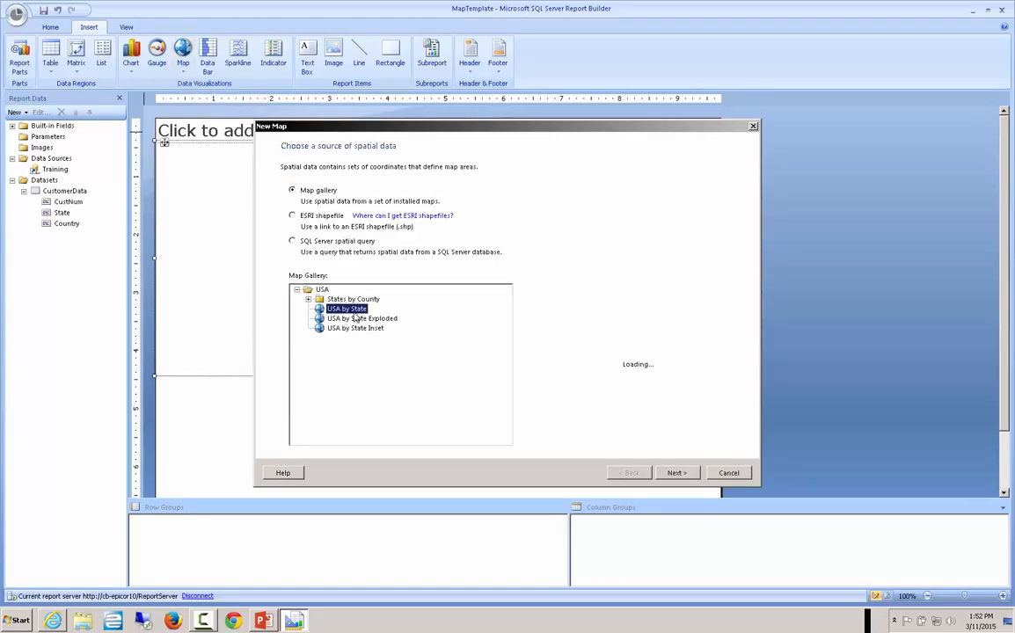
pyautogui.click(352, 319)
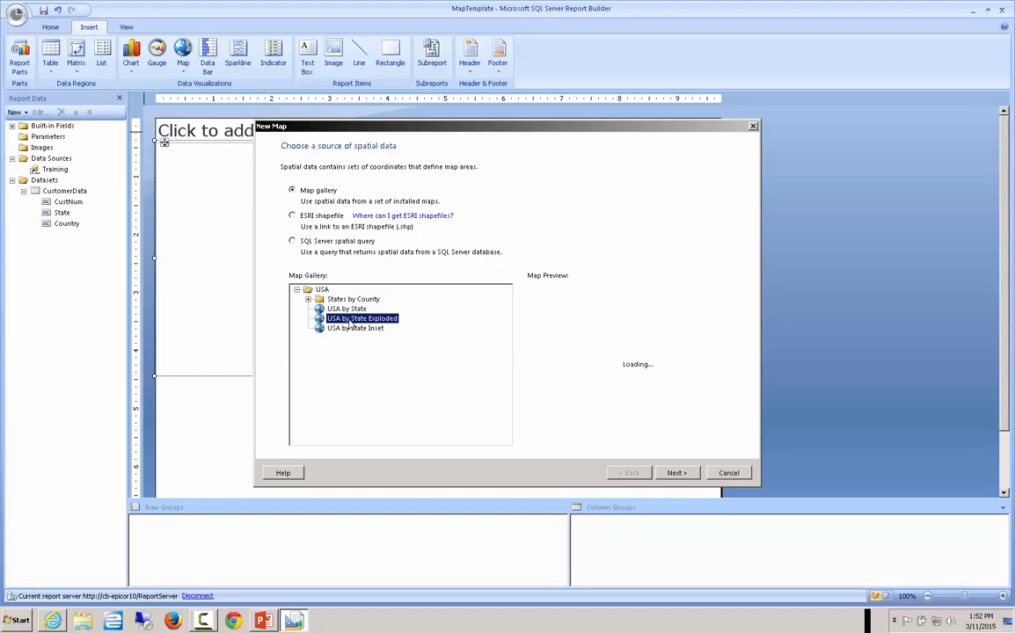
pyautogui.click(343, 328)
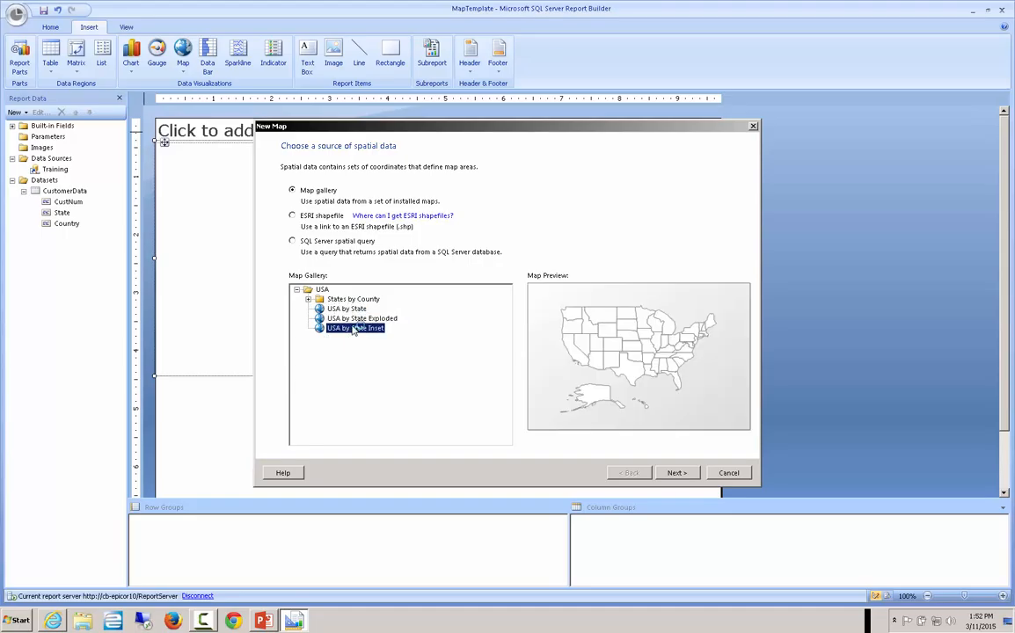
pyautogui.click(677, 472)
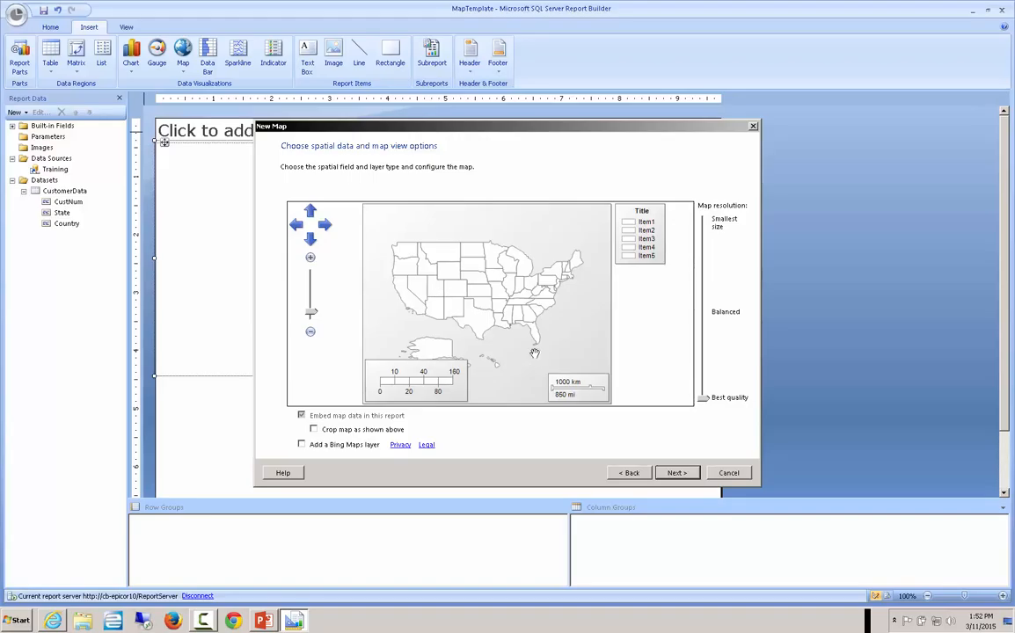
# - Keep the default map view options, choose the Bubble Map visualization and select CustomerData as the analytical dataset
pyautogui.click(675, 475)
pyautogui.click(326, 341)
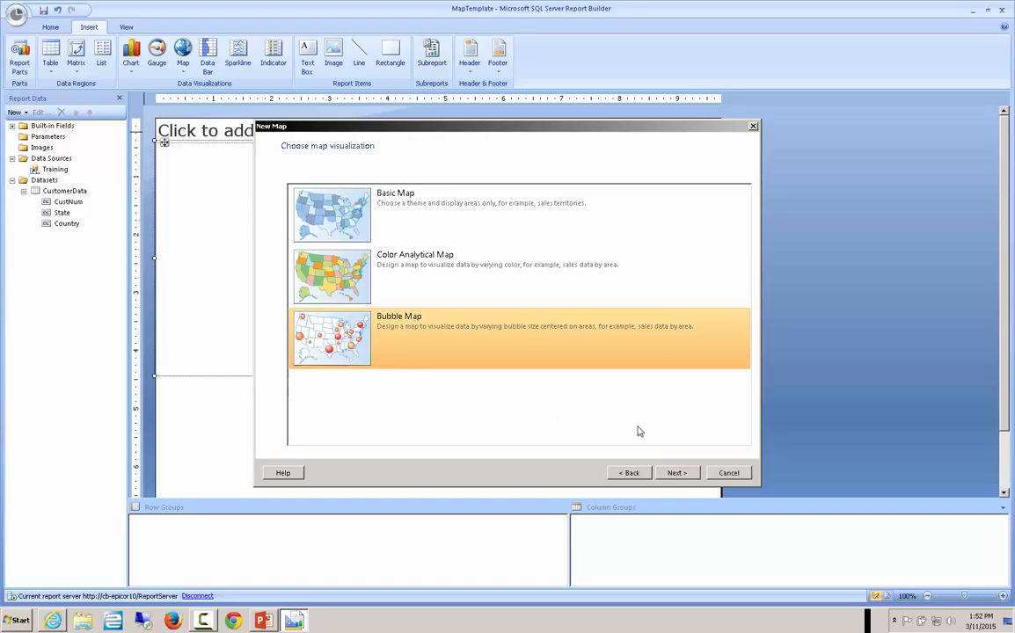
pyautogui.click(675, 473)
pyautogui.click(362, 215)
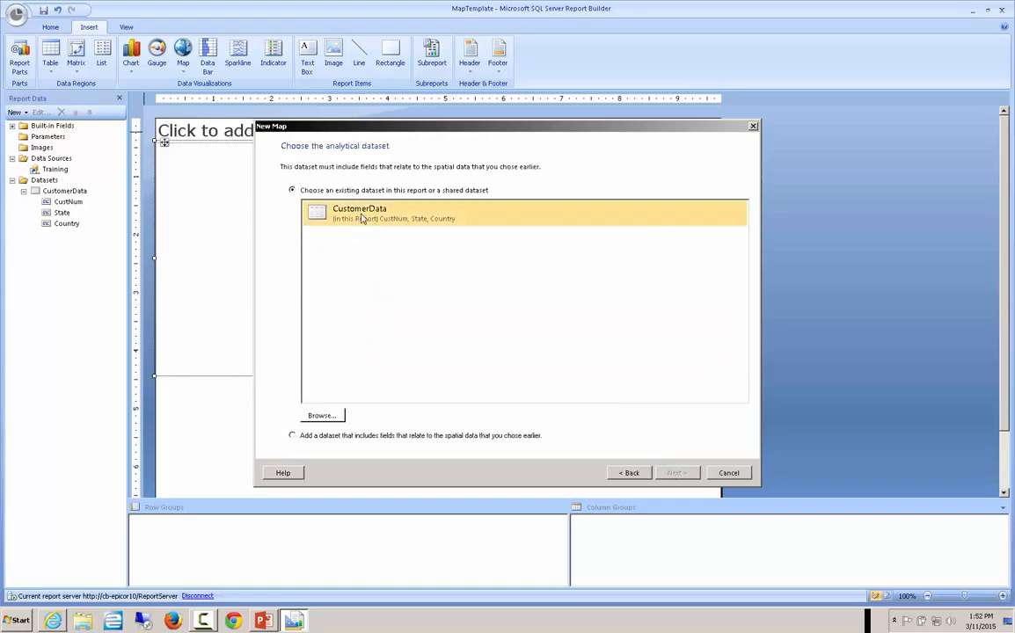
# - Match the spatial field STUSPS to the State field of the analytical dataset and continue to the theme options
pyautogui.click(675, 473)
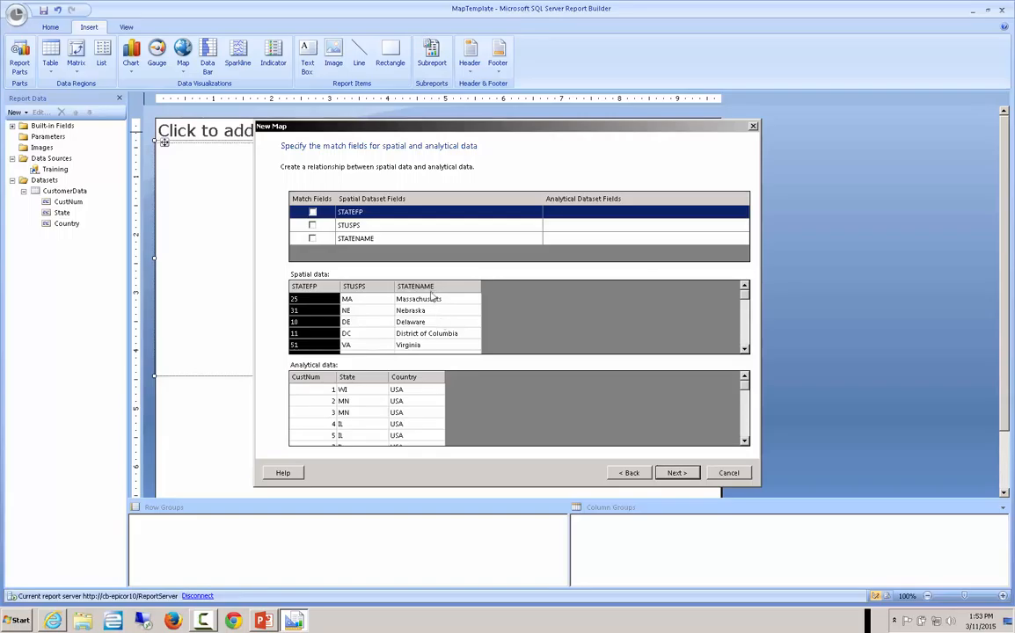
pyautogui.click(311, 225)
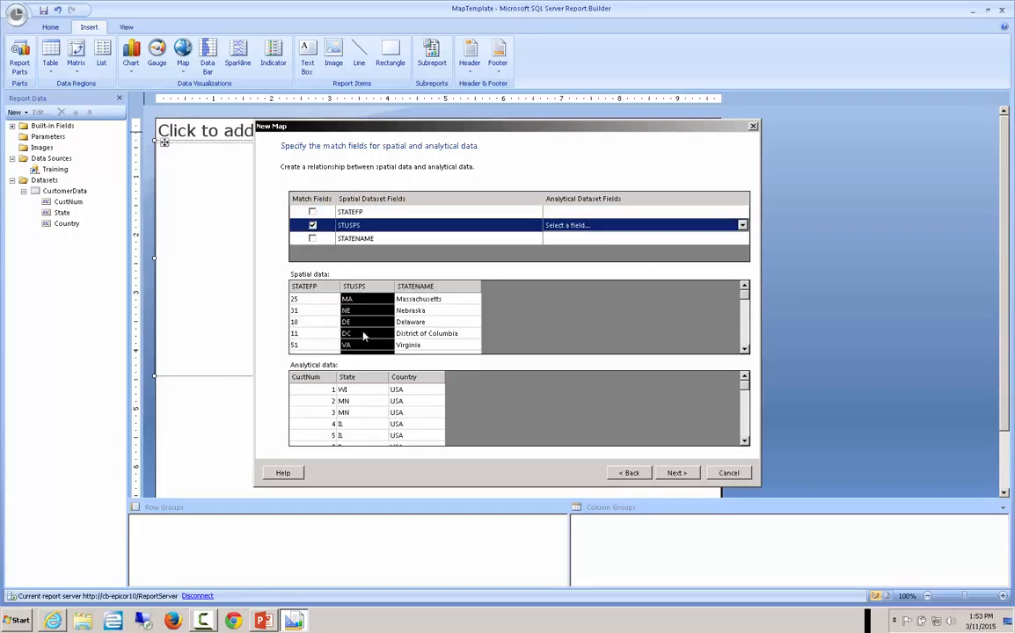
pyautogui.click(724, 226)
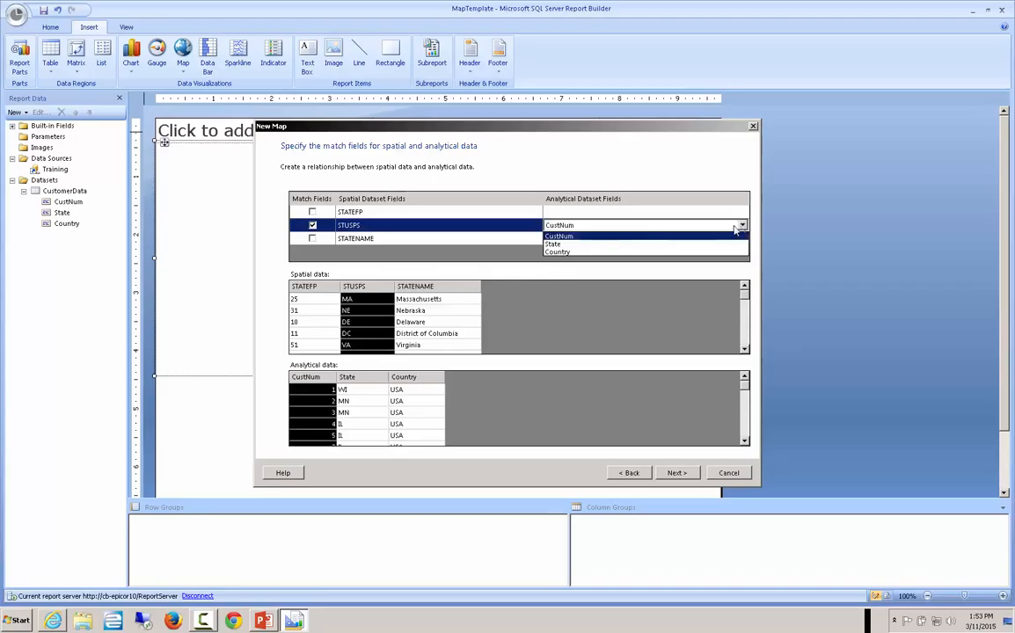
pyautogui.click(552, 245)
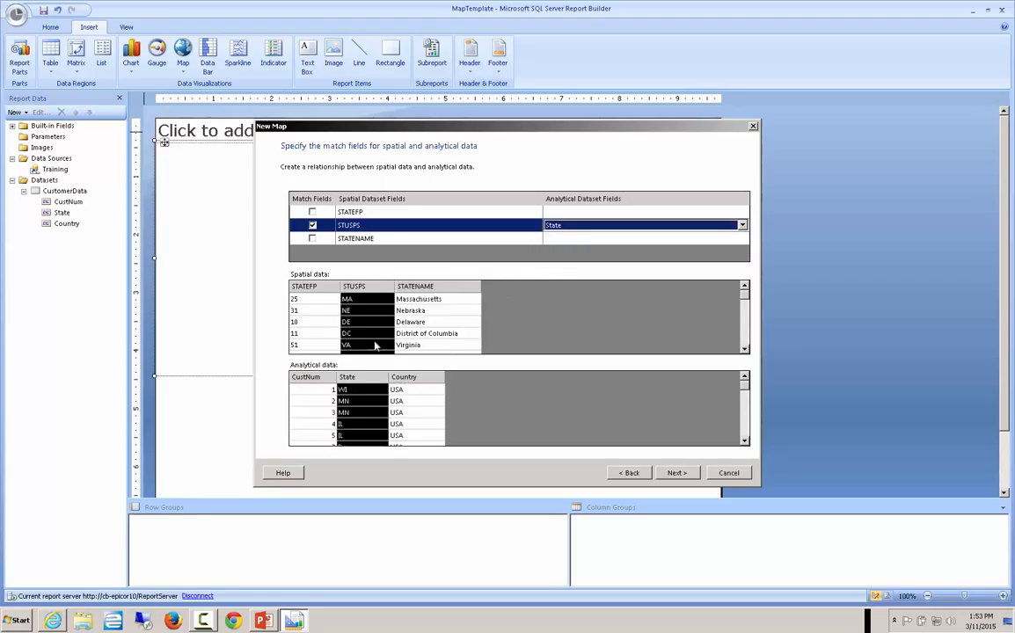
pyautogui.click(673, 474)
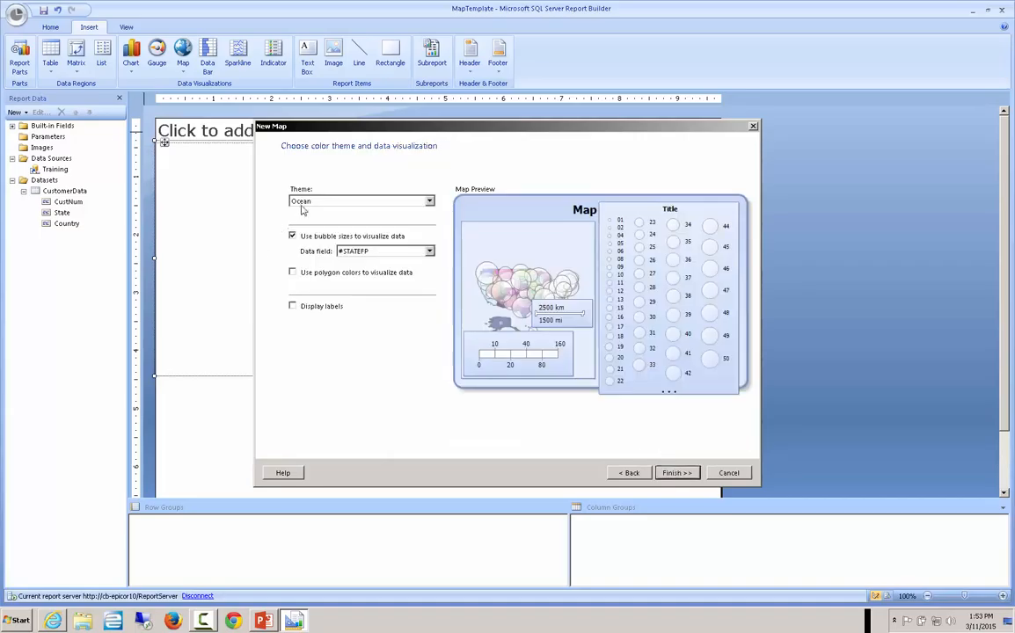
# - Try the Corporate color theme in the map preview, and set the theme to Forest
pyautogui.click(430, 202)
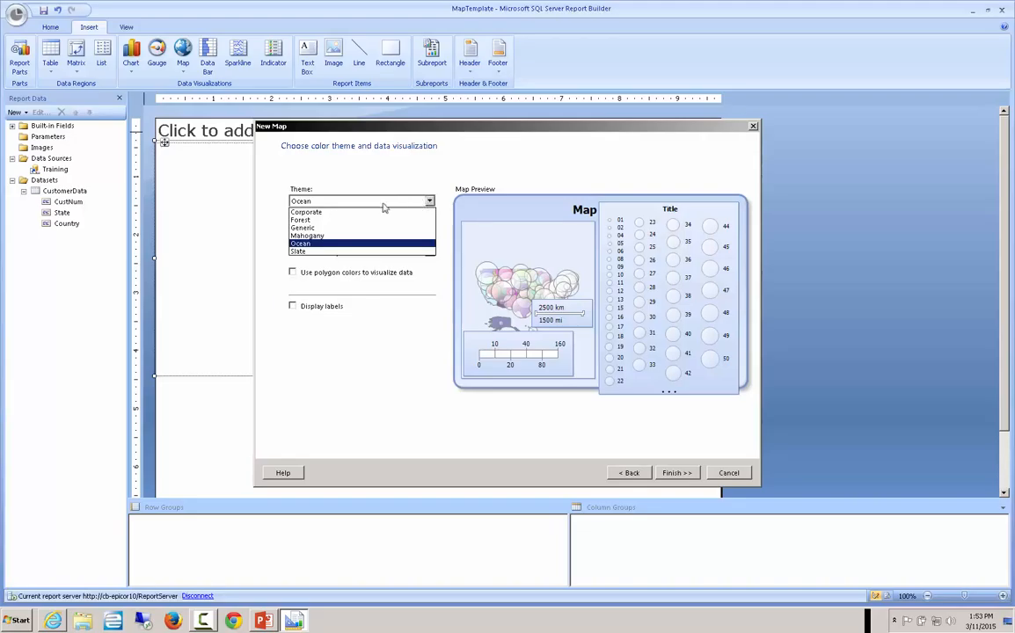
pyautogui.click(318, 212)
pyautogui.click(430, 201)
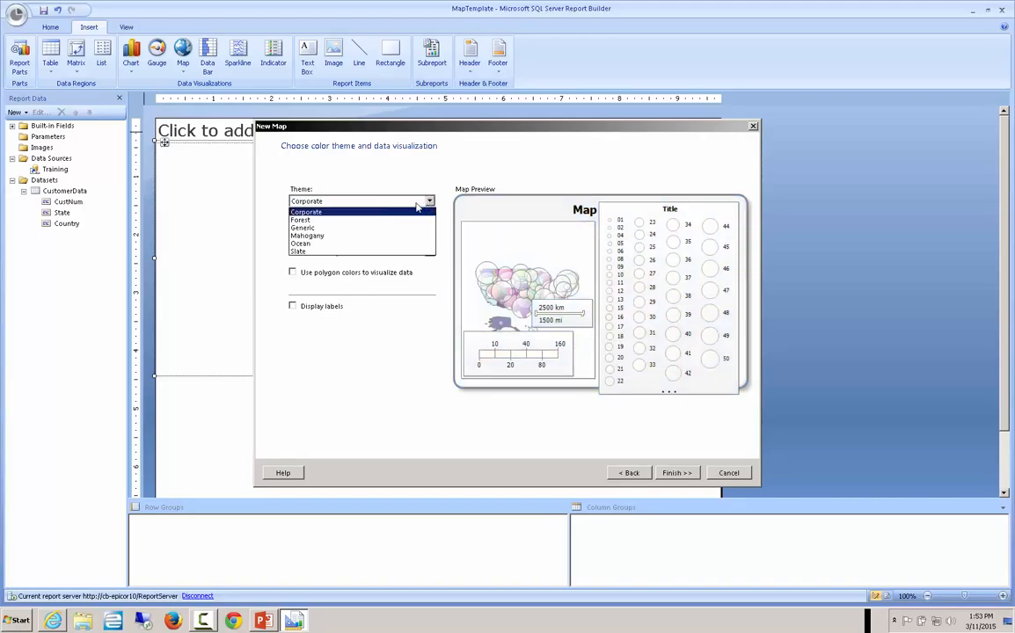
pyautogui.click(396, 220)
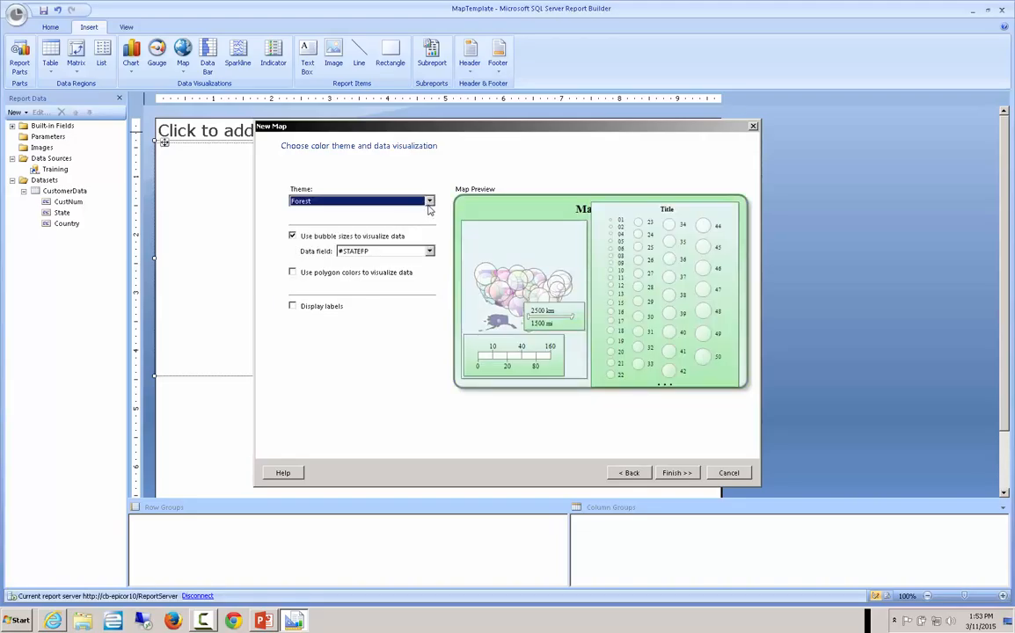
# - Use [Count(State)] for both the bubble sizes and the displayed labels, and finish the map wizard
pyautogui.click(429, 252)
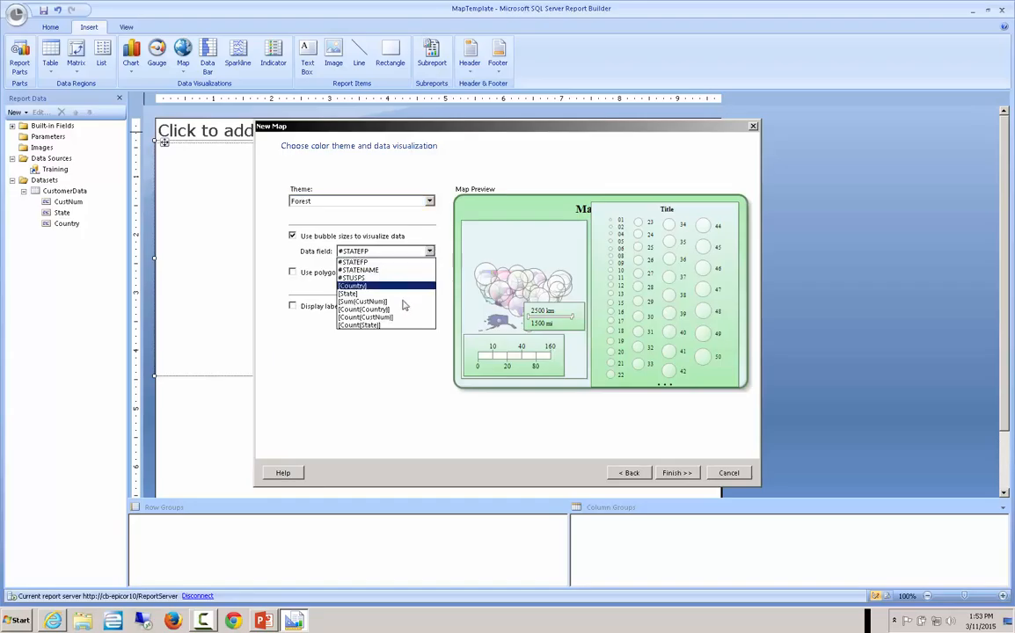
pyautogui.click(380, 324)
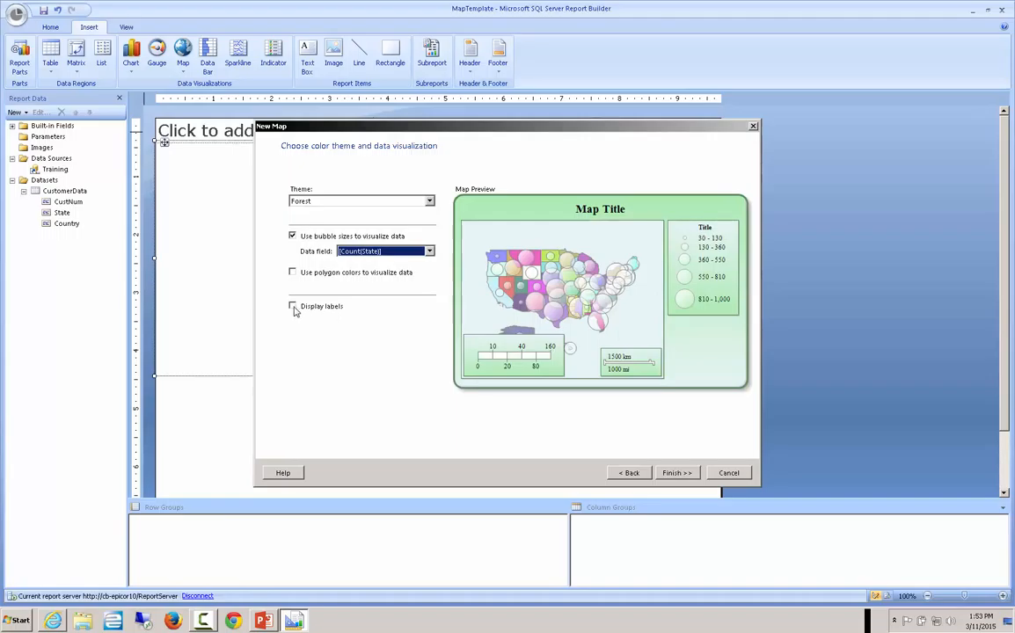
pyautogui.click(292, 306)
pyautogui.click(412, 322)
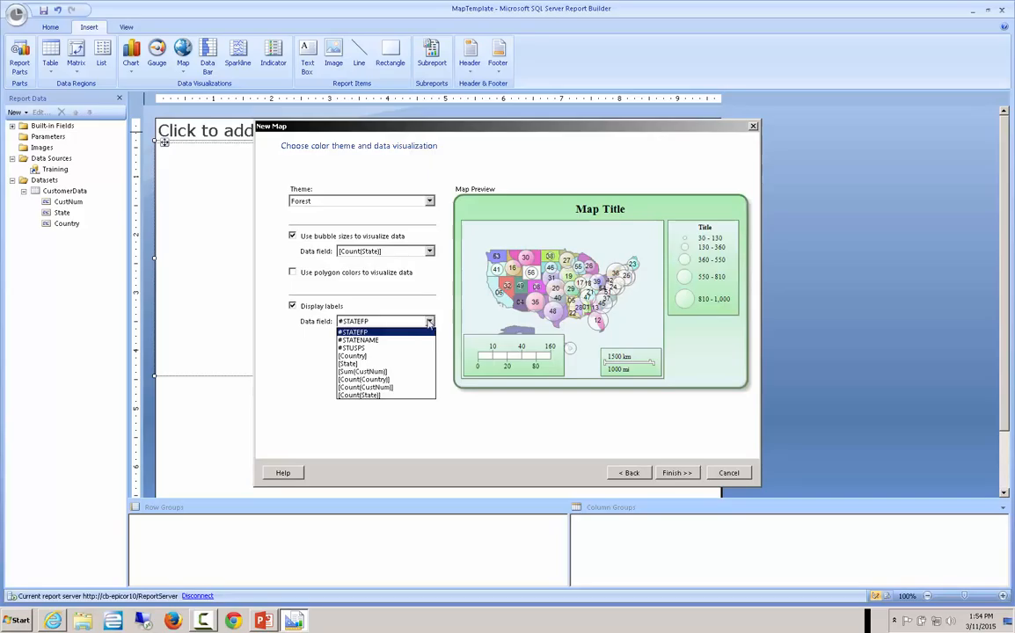
pyautogui.click(379, 396)
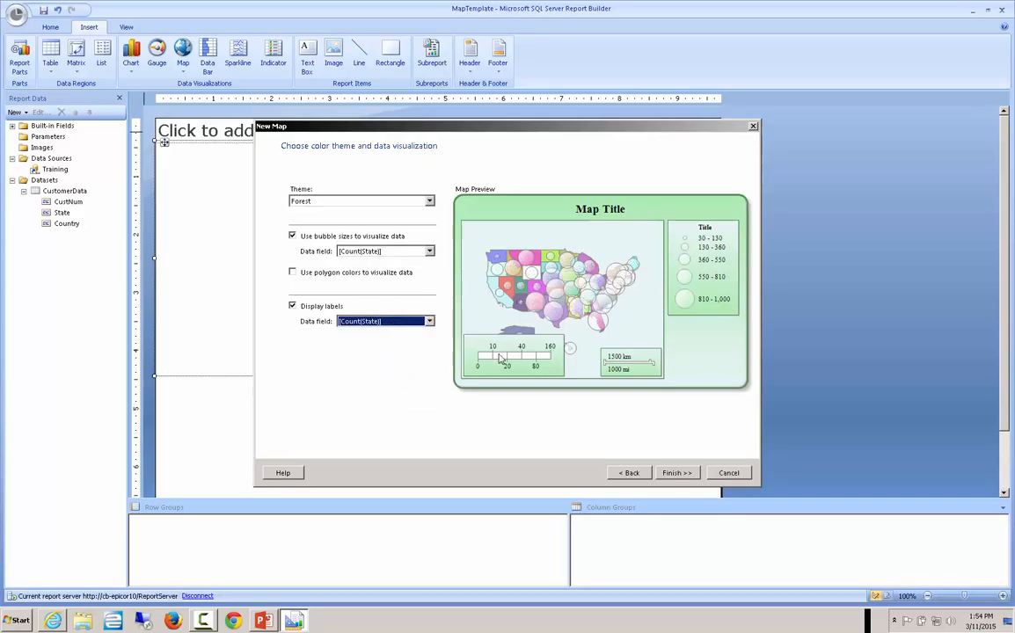
pyautogui.click(673, 473)
# - Enlarge the map on the report body and run the report
pyautogui.moveTo(506, 377); pyautogui.dragTo(643, 440)
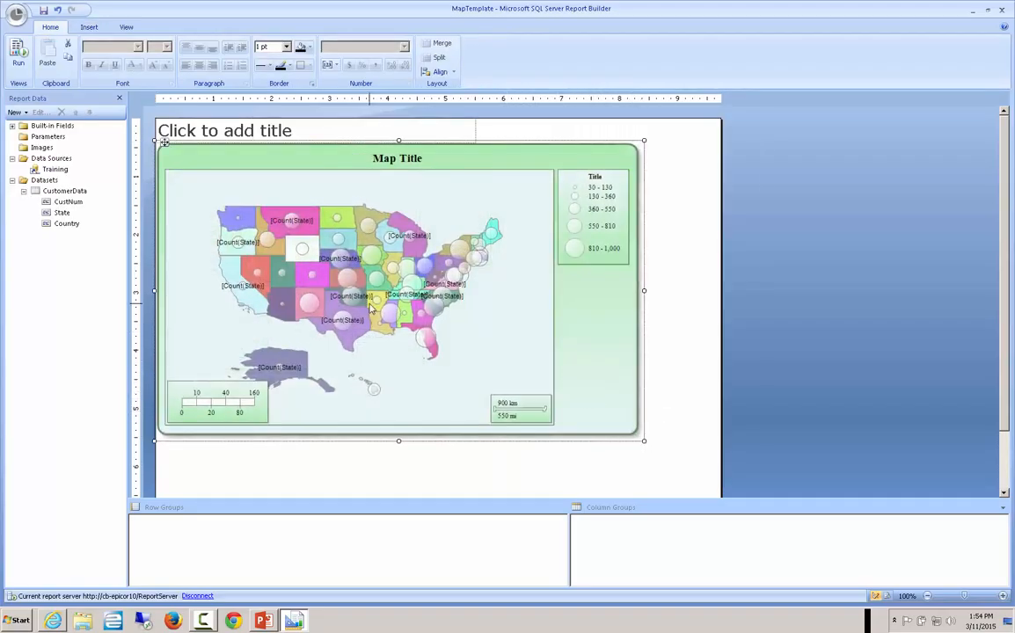
pyautogui.click(15, 54)
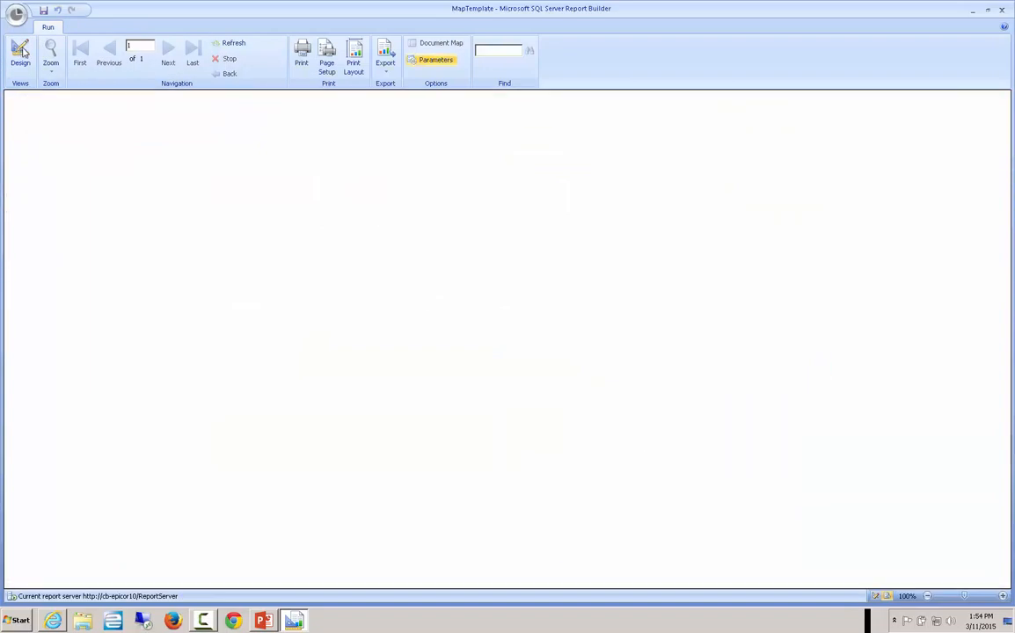